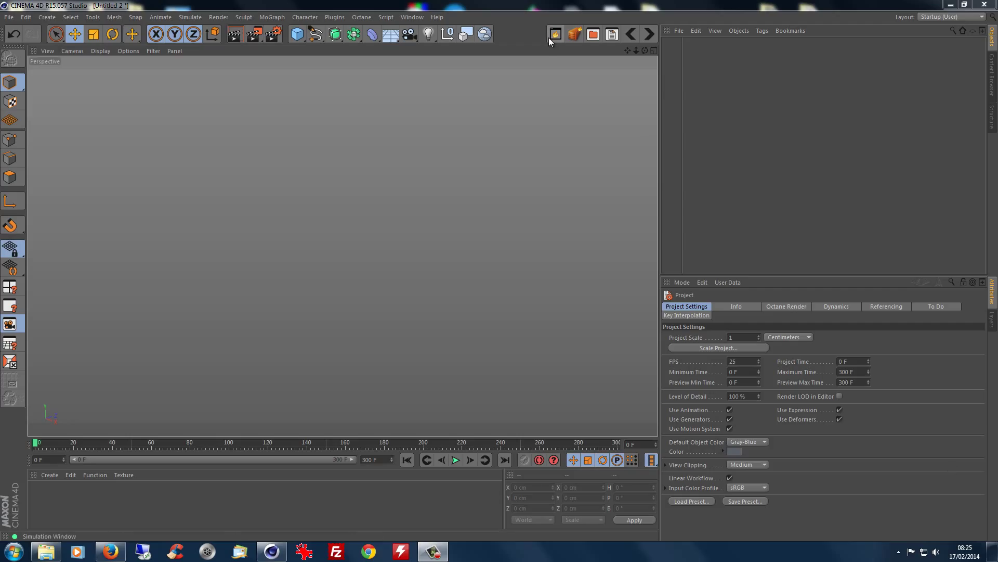
Add a TurbulenceFD Container with 1 cm voxels and a 100 cm grid to the empty scene.
{"action": "left_click", "coordinate": [575, 35]}
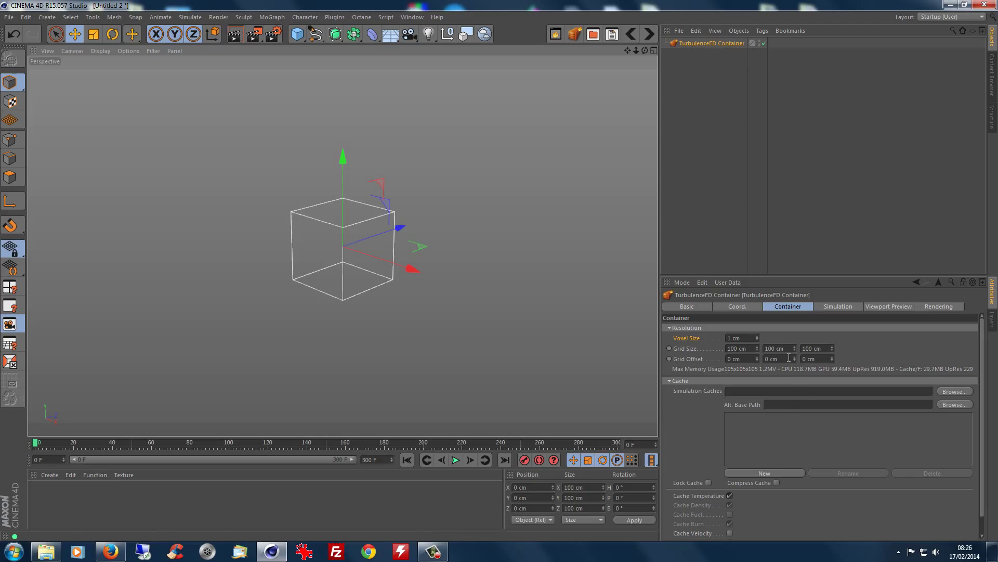
Create the empty Cache 001 for the container and reframe the view around it.
{"action": "left_click", "coordinate": [772, 472]}
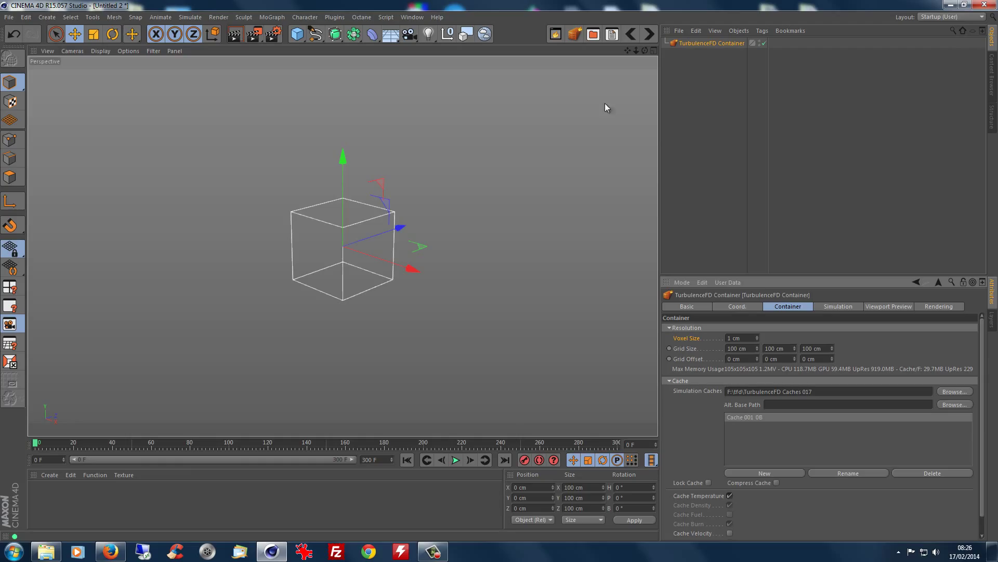
{"action": "left_click_drag", "start_coordinate": [644, 51], "coordinate": [499, 271]}
{"action": "left_click_drag", "start_coordinate": [627, 49], "coordinate": [499, 270]}
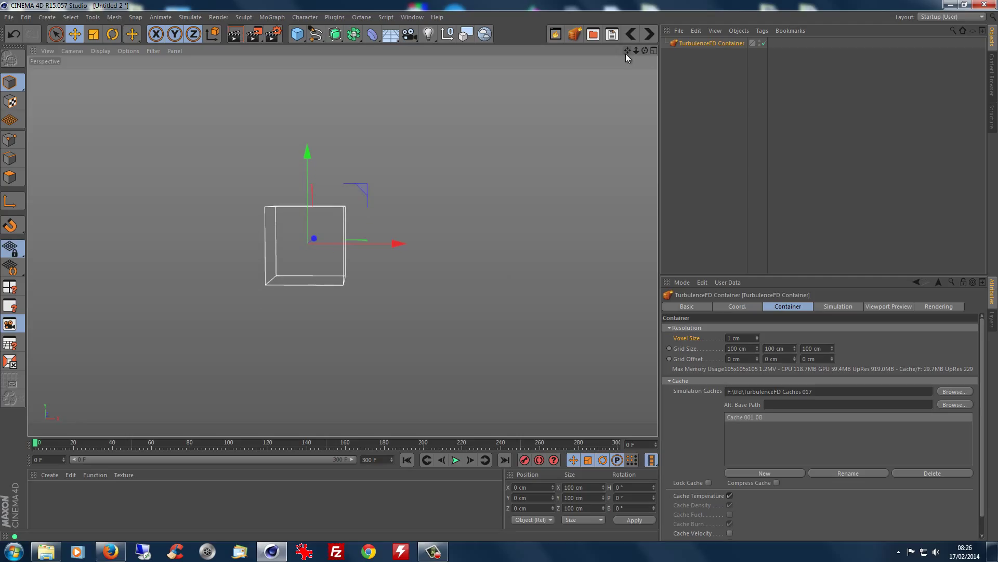
Add a sphere, shrink it to about 12.4 cm, and lower it inside the container.
{"action": "left_click", "coordinate": [295, 34]}
{"action": "left_click", "coordinate": [500, 67]}
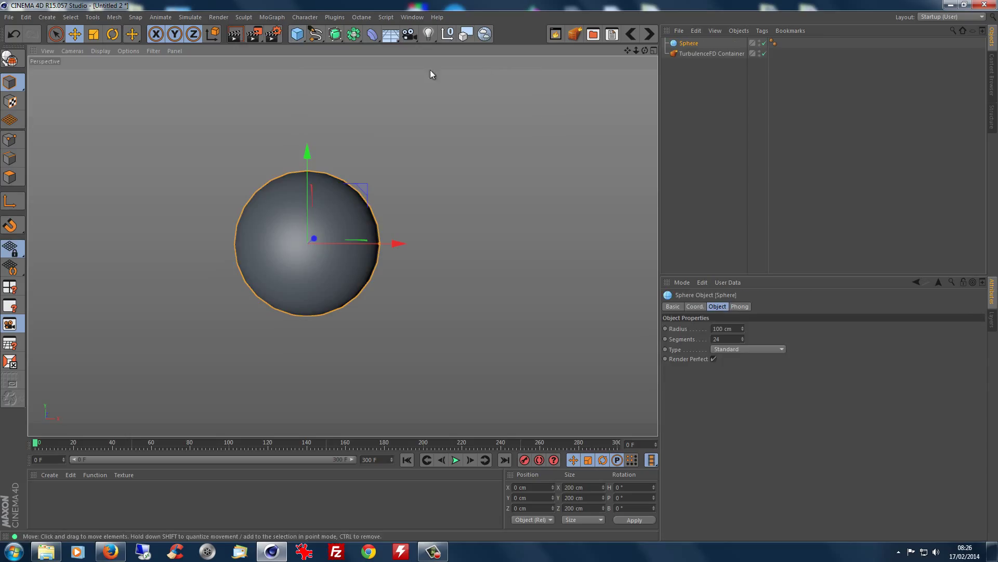
{"action": "left_click", "coordinate": [94, 37]}
{"action": "left_click_drag", "start_coordinate": [460, 191], "coordinate": [95, 315]}
{"action": "left_click", "coordinate": [76, 34]}
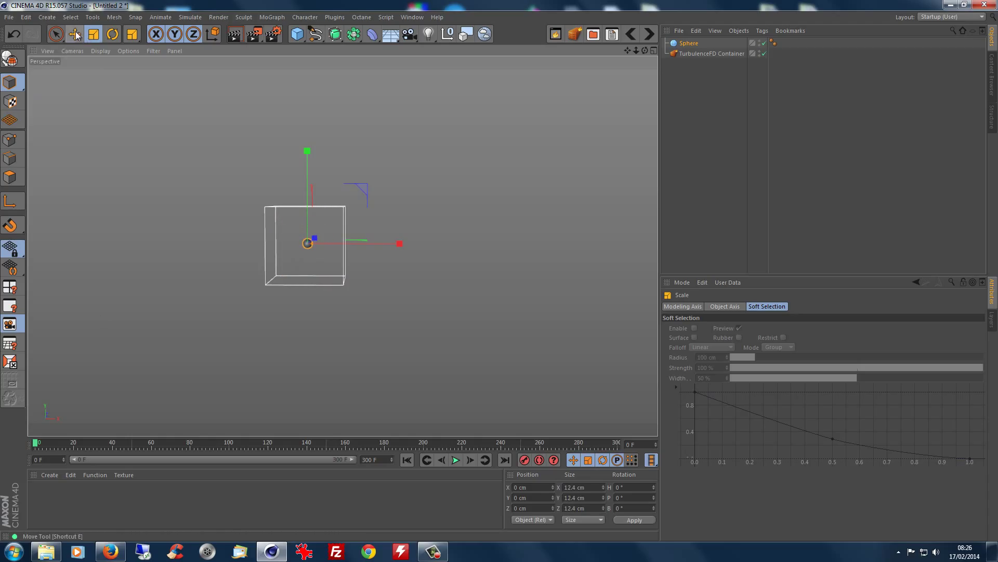
{"action": "left_click_drag", "start_coordinate": [307, 153], "coordinate": [309, 176]}
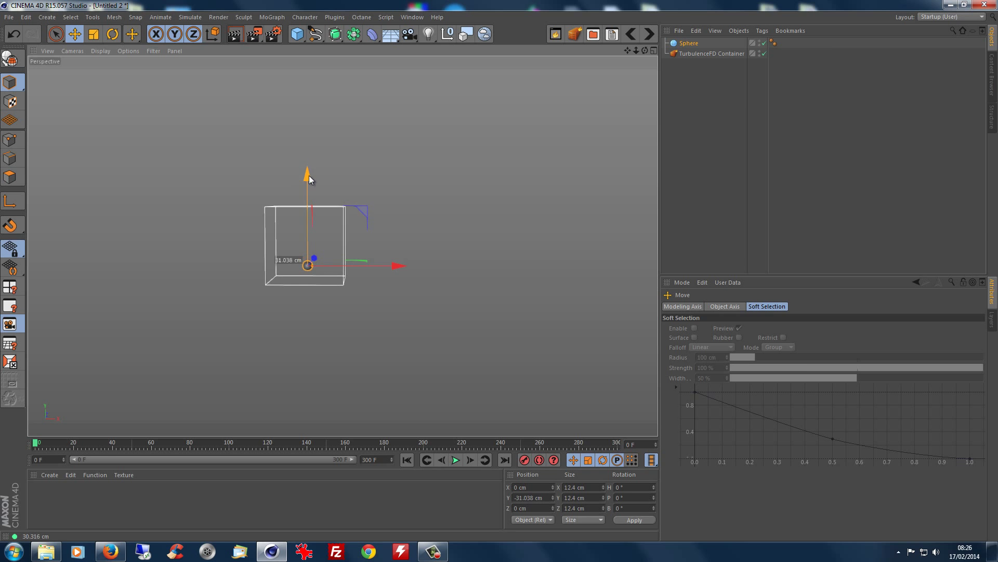
Tag the sphere as a TurbulenceFD Emitter with Temperature Value 1, then reselect the container.
{"action": "right_click", "coordinate": [723, 47]}
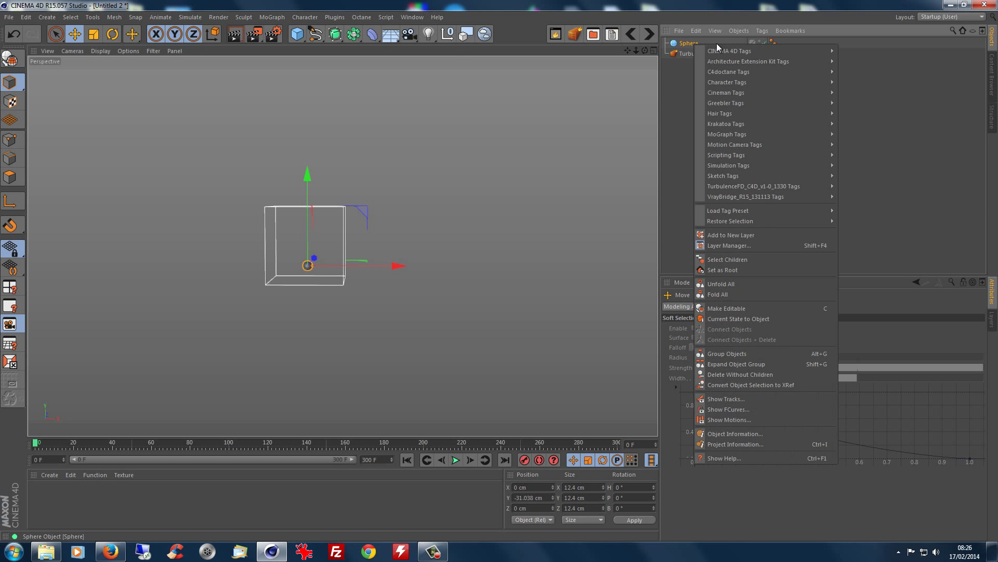
{"action": "mouse_move", "coordinate": [770, 187]}
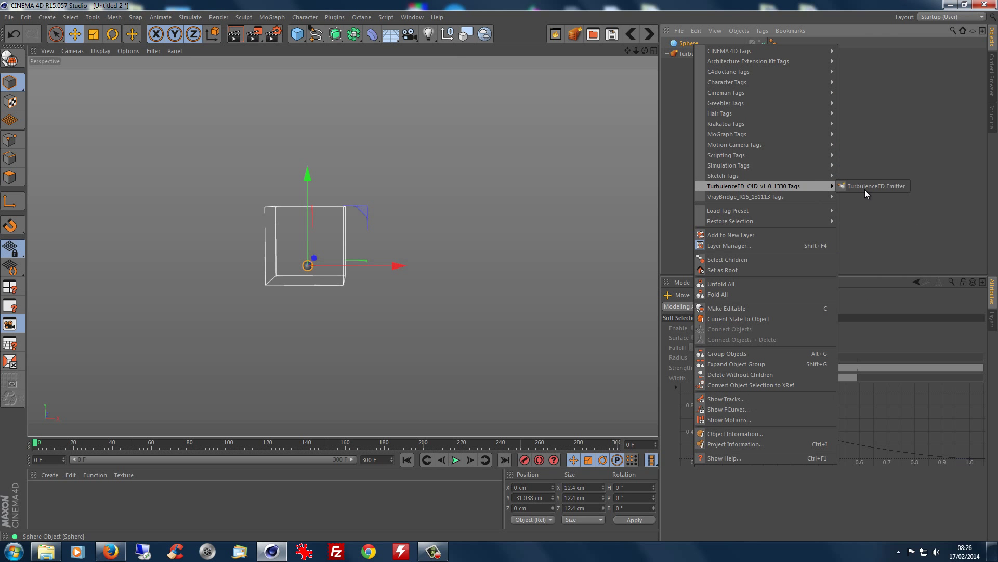
{"action": "left_click", "coordinate": [866, 189]}
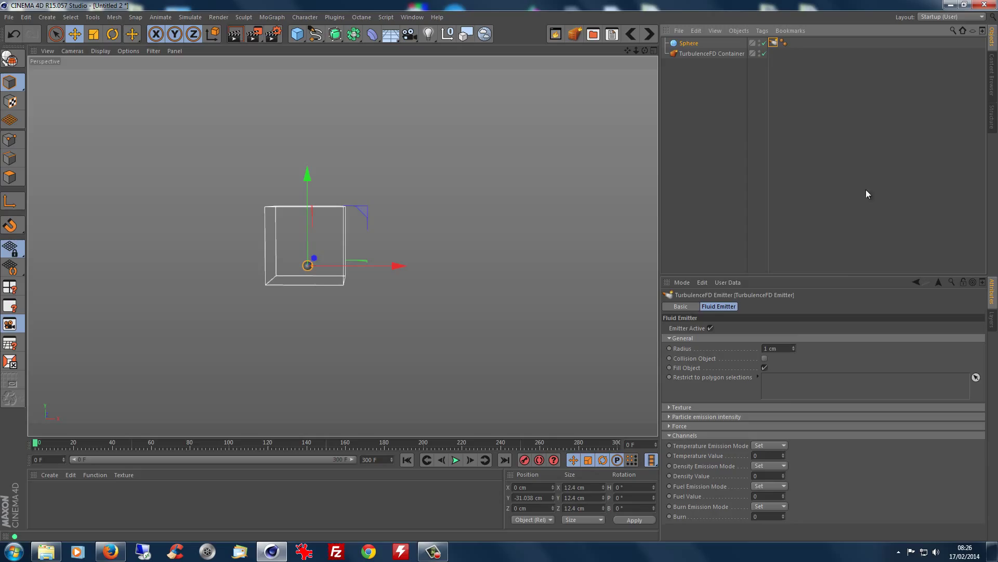
{"action": "left_click", "coordinate": [776, 456]}
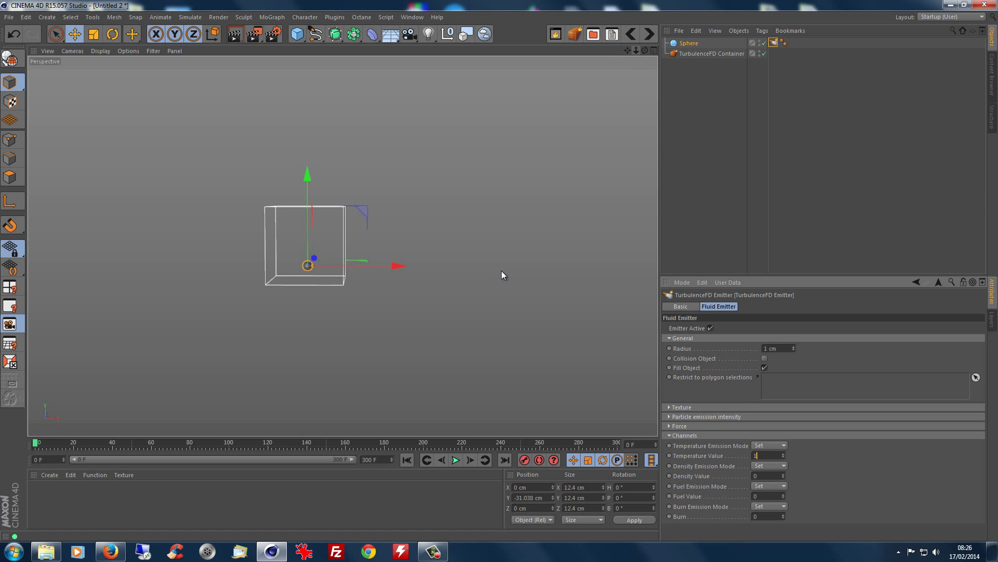
{"action": "scroll", "coordinate": [502, 270], "scroll_direction": "up", "scroll_amount": 4}
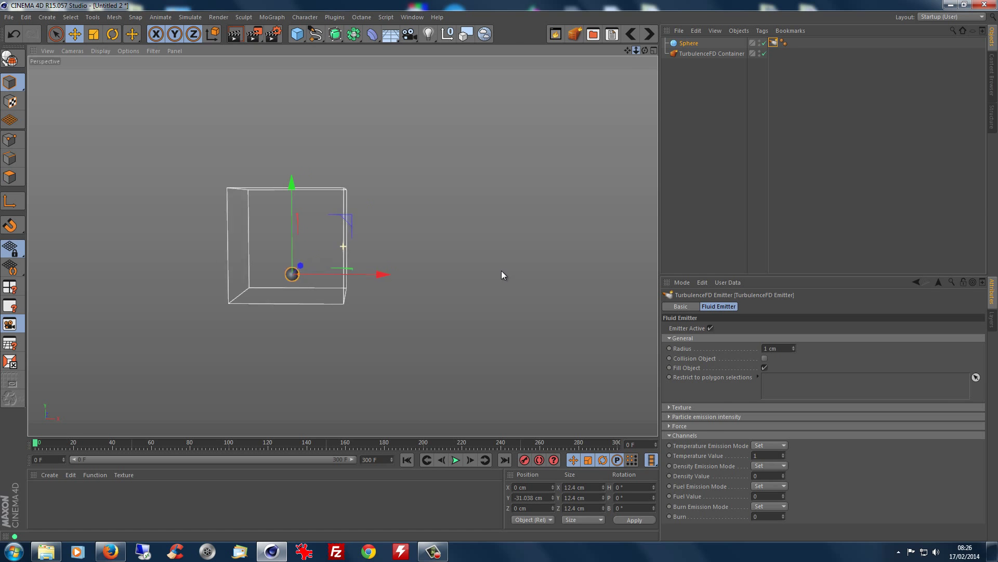
{"action": "left_click", "coordinate": [698, 52]}
{"action": "left_click_drag", "start_coordinate": [800, 276], "coordinate": [799, 188]}
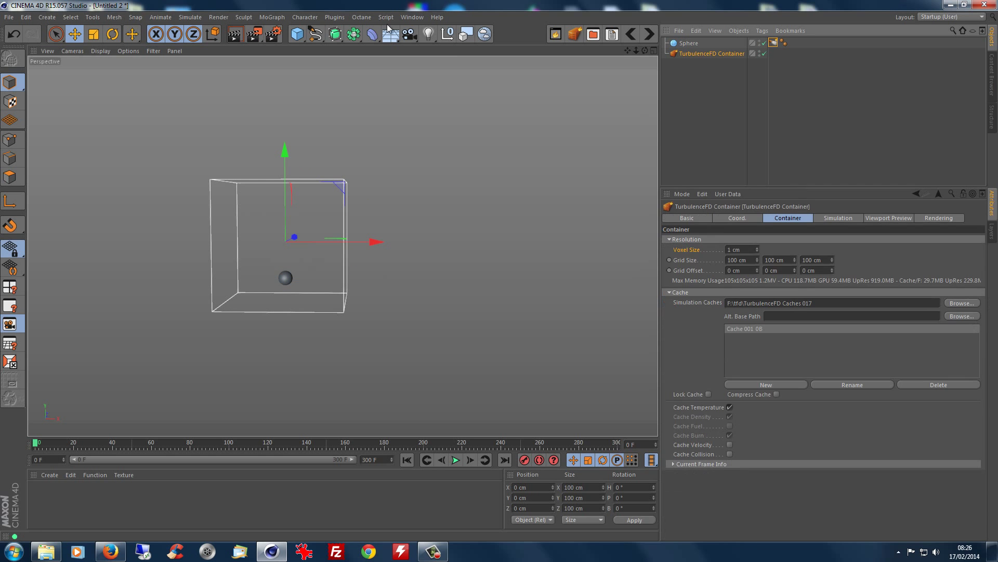
Open the TurbulenceFD Simulation Window and start simulating the fire.
{"action": "left_click", "coordinate": [336, 18]}
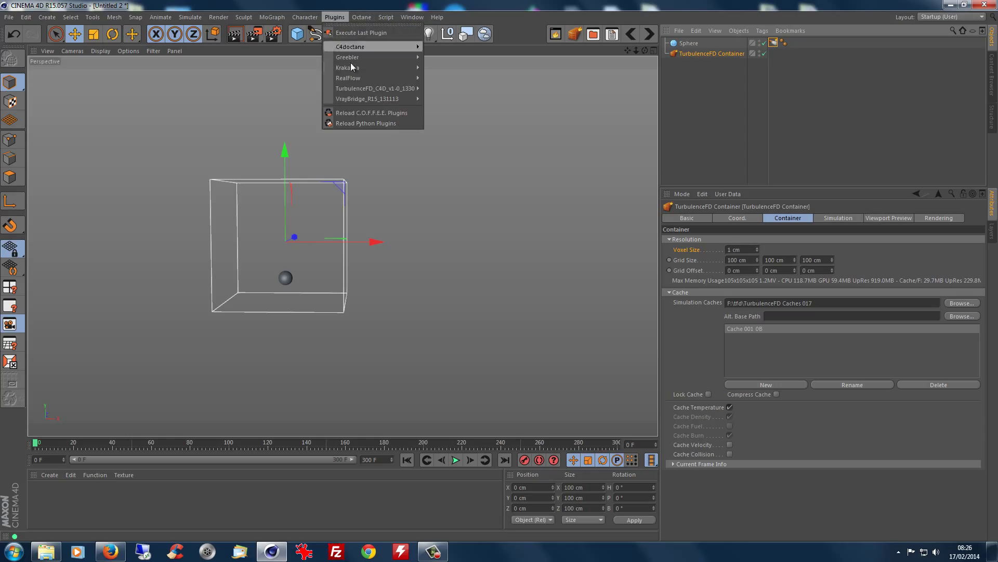
{"action": "mouse_move", "coordinate": [358, 89]}
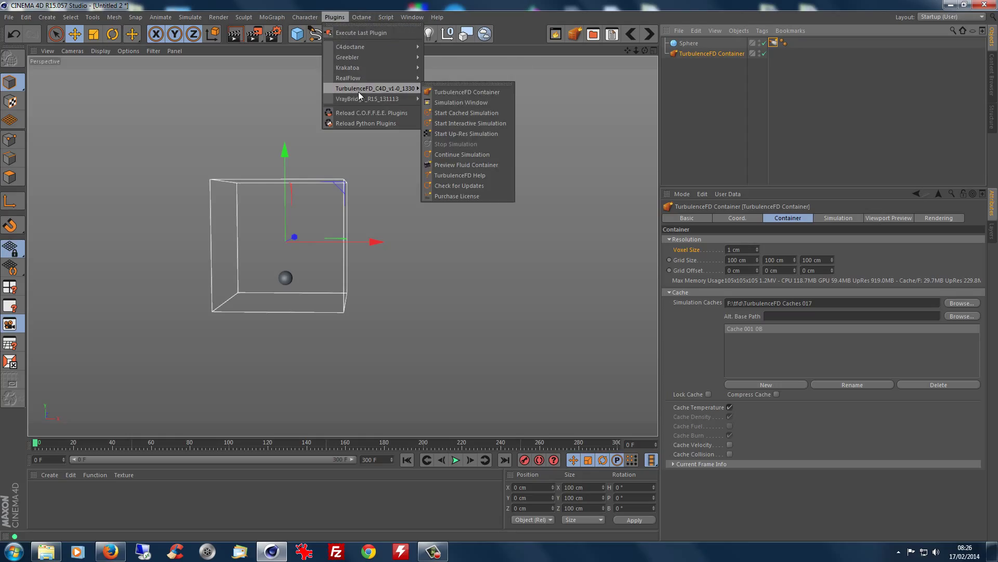
{"action": "left_click", "coordinate": [454, 105]}
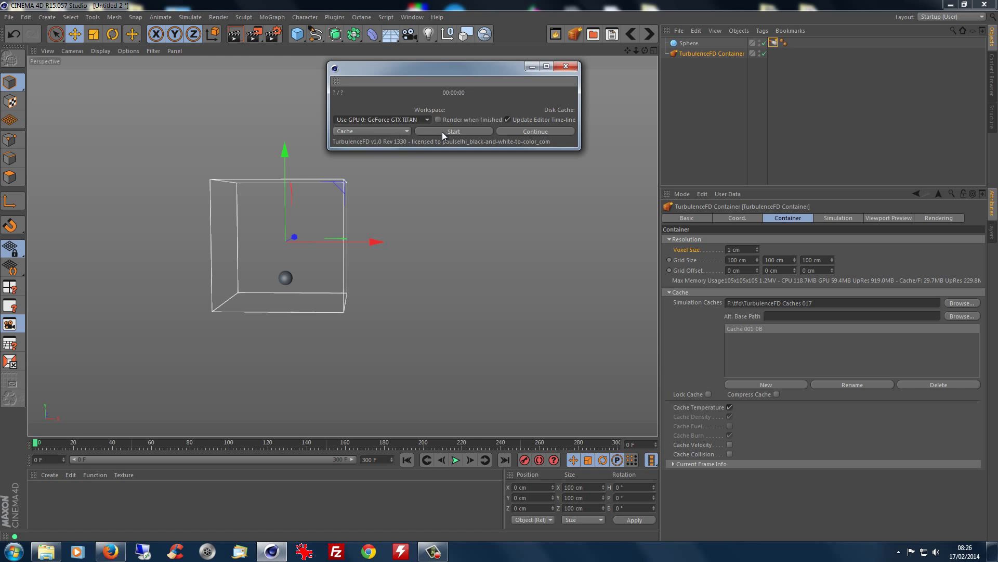
{"action": "left_click", "coordinate": [442, 132]}
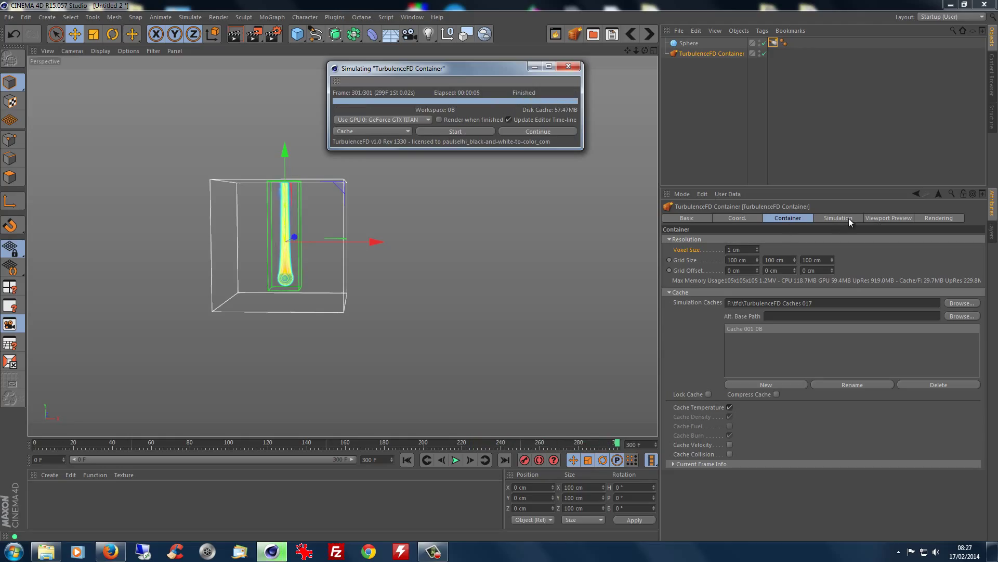
Set Turb. Intensity to 50 cm, re-run the simulation, then stop it.
{"action": "left_click", "coordinate": [849, 218]}
{"action": "left_click", "coordinate": [675, 305]}
{"action": "double_click", "coordinate": [742, 316]}
{"action": "type", "text": "50"}
{"action": "key", "text": "Return"}
{"action": "left_click", "coordinate": [448, 131]}
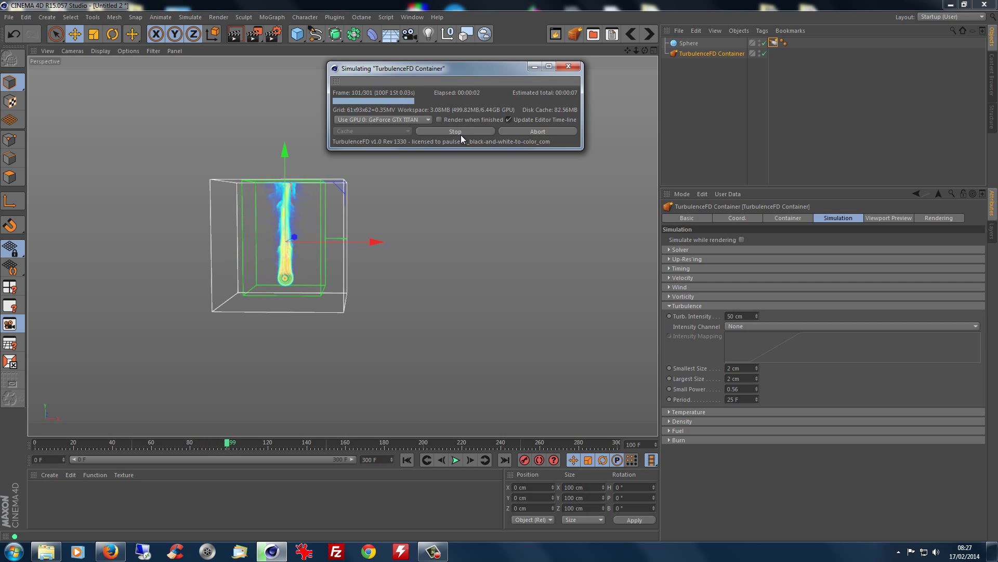
{"action": "left_click", "coordinate": [457, 130]}
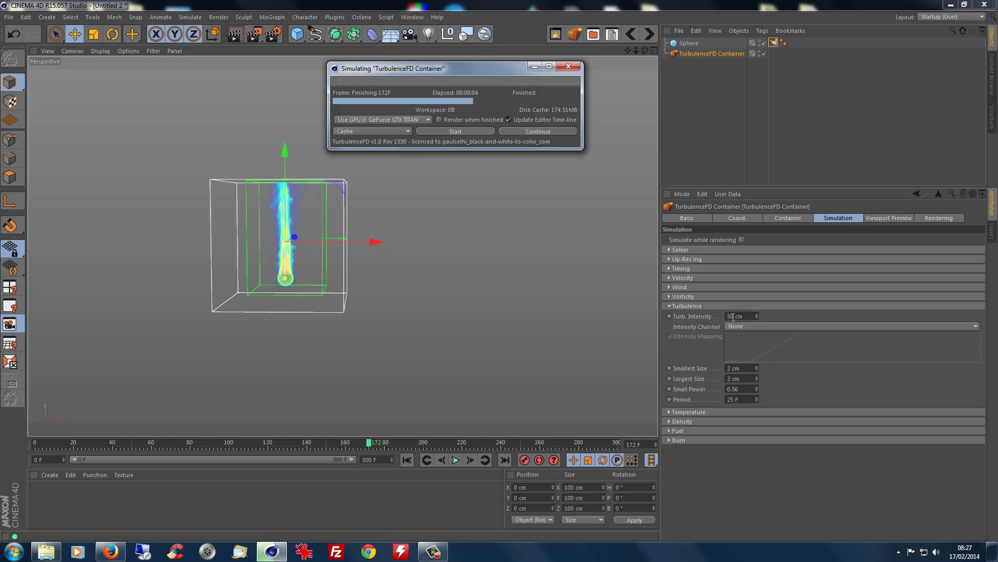
Change Turb. Intensity to 85 cm, re-simulate, and stop the run at 110 frames.
{"action": "double_click", "coordinate": [740, 315]}
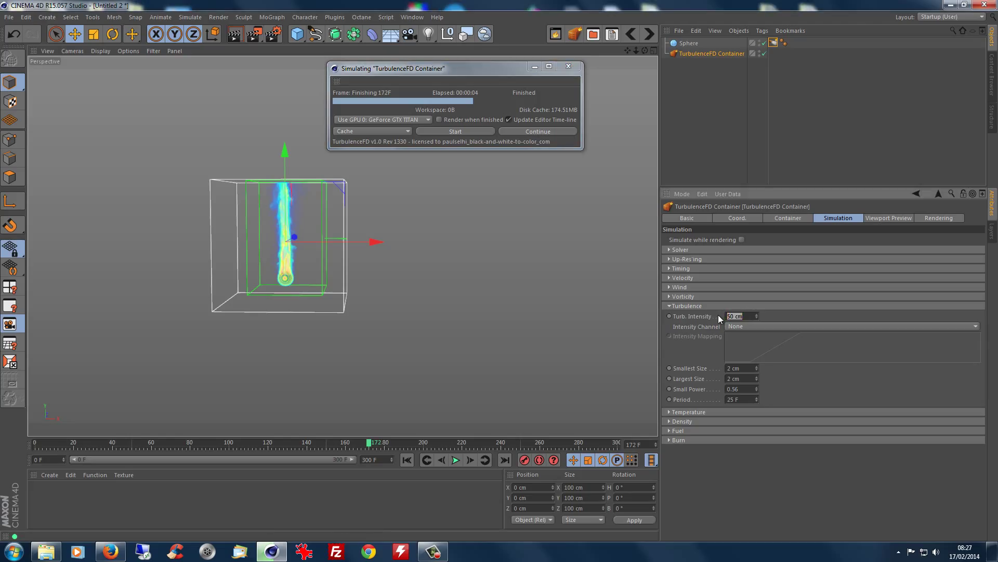
{"action": "left_click", "coordinate": [448, 129]}
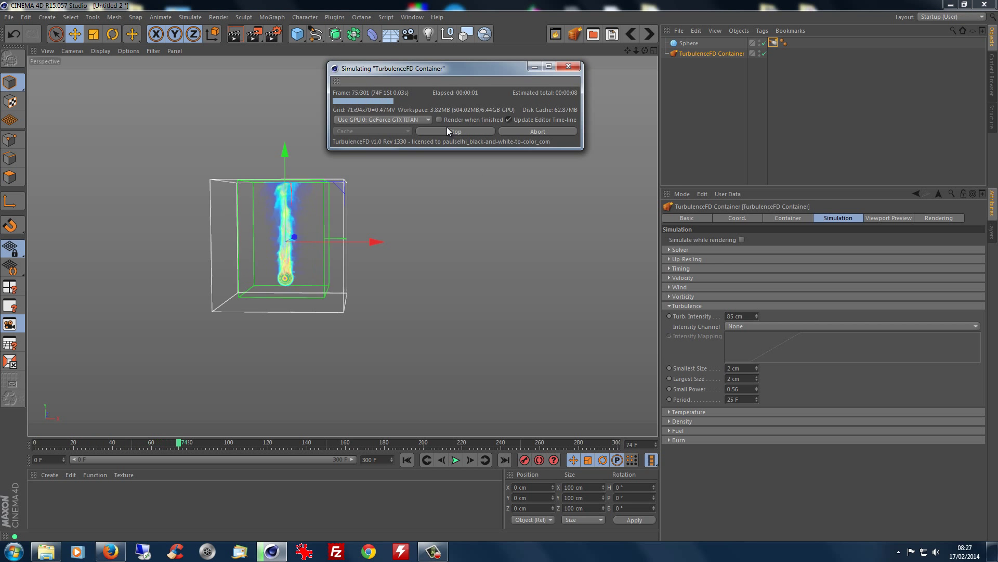
{"action": "left_click", "coordinate": [448, 130]}
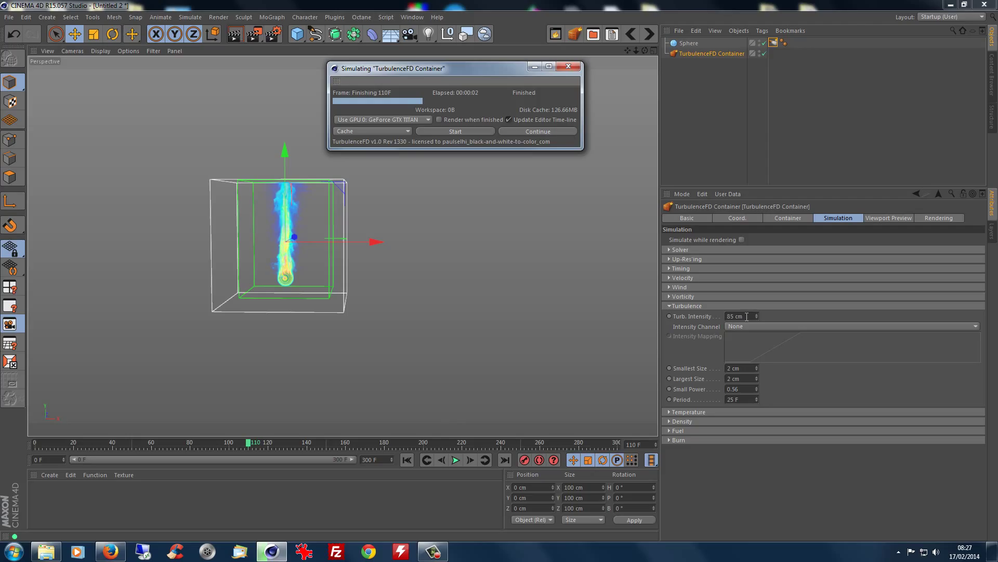
Rewind to frame 0 and group the sphere and container under a new Null.
{"action": "left_click", "coordinate": [407, 460]}
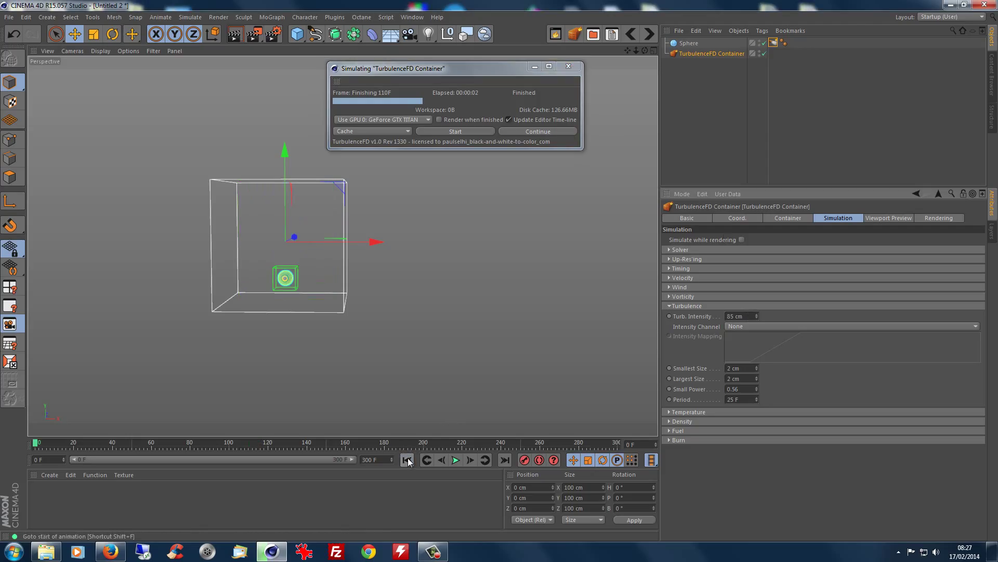
{"action": "left_click", "coordinate": [697, 58]}
{"action": "left_click_drag", "start_coordinate": [697, 57], "coordinate": [701, 42]}
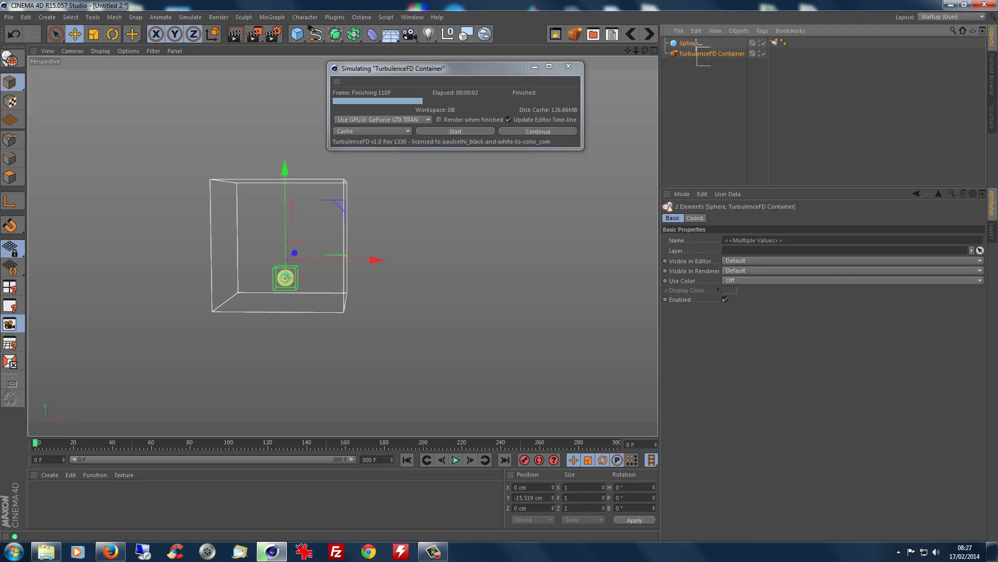
{"action": "left_click", "coordinate": [694, 42]}
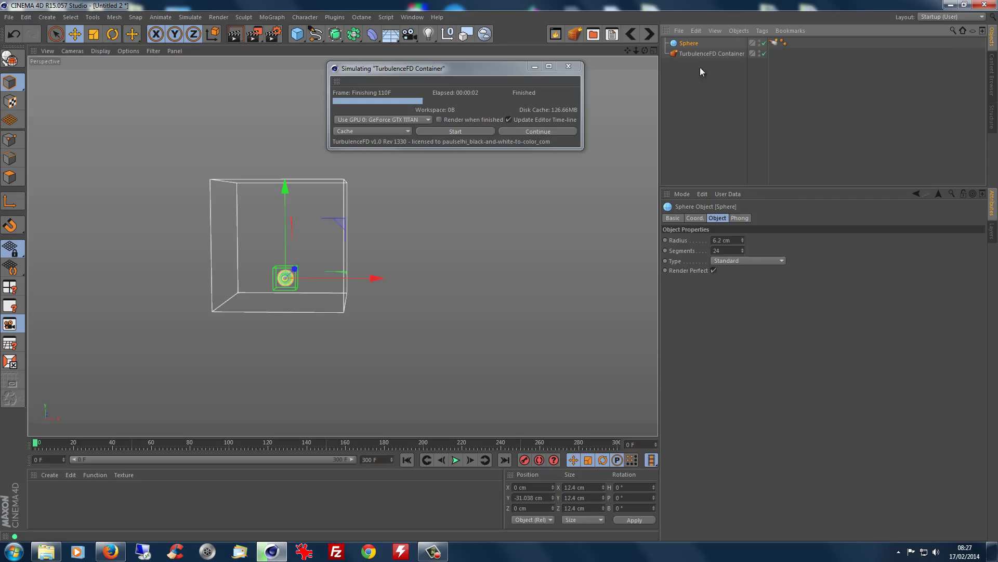
{"action": "left_click_drag", "start_coordinate": [701, 67], "coordinate": [682, 41]}
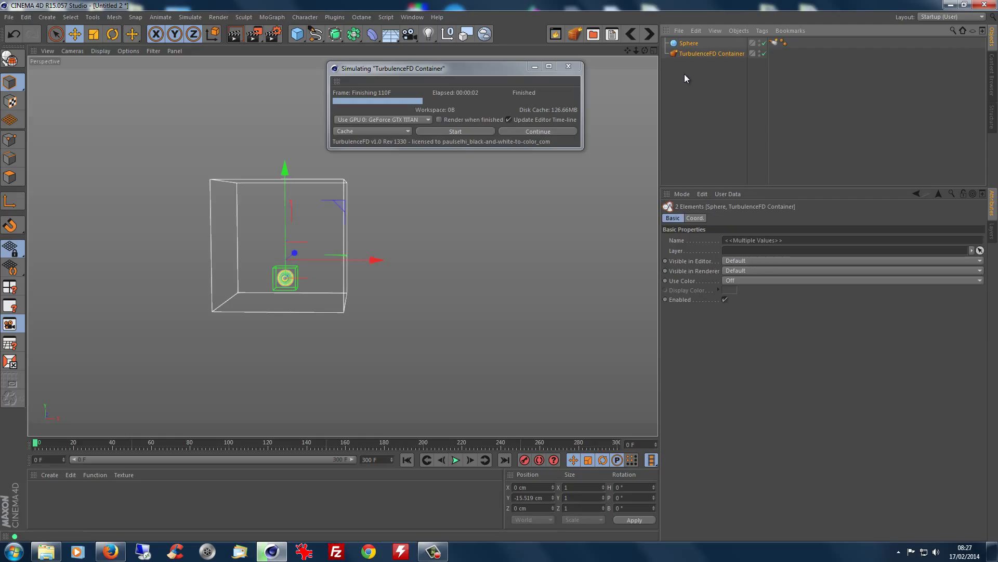
{"action": "key", "text": "alt+g"}
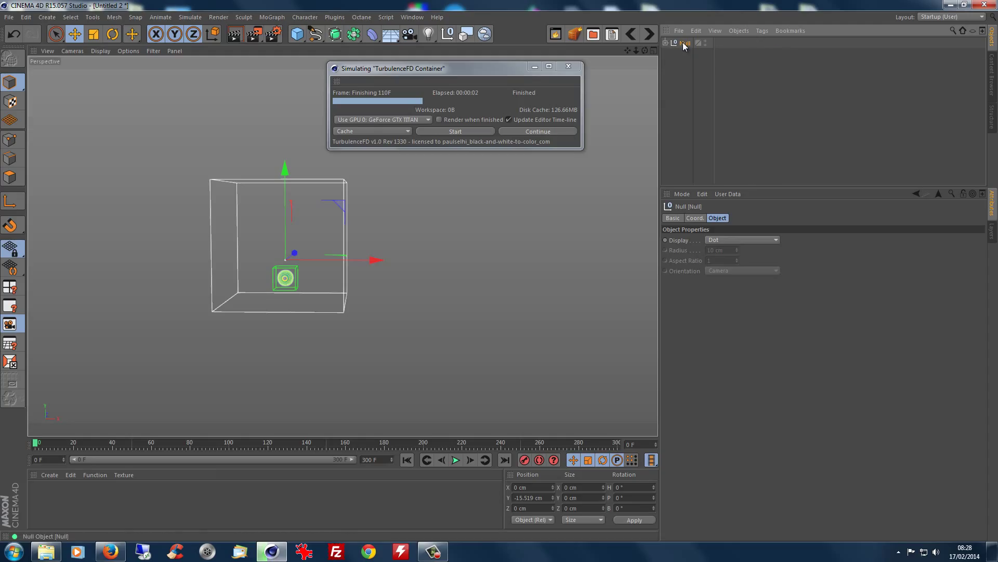
Duplicate the Null as Null.1 and move the copy to X 143.324 cm beside the original.
{"action": "left_click_drag", "start_coordinate": [682, 66], "coordinate": [683, 68], "text": "ctrl"}
{"action": "left_click", "coordinate": [665, 54]}
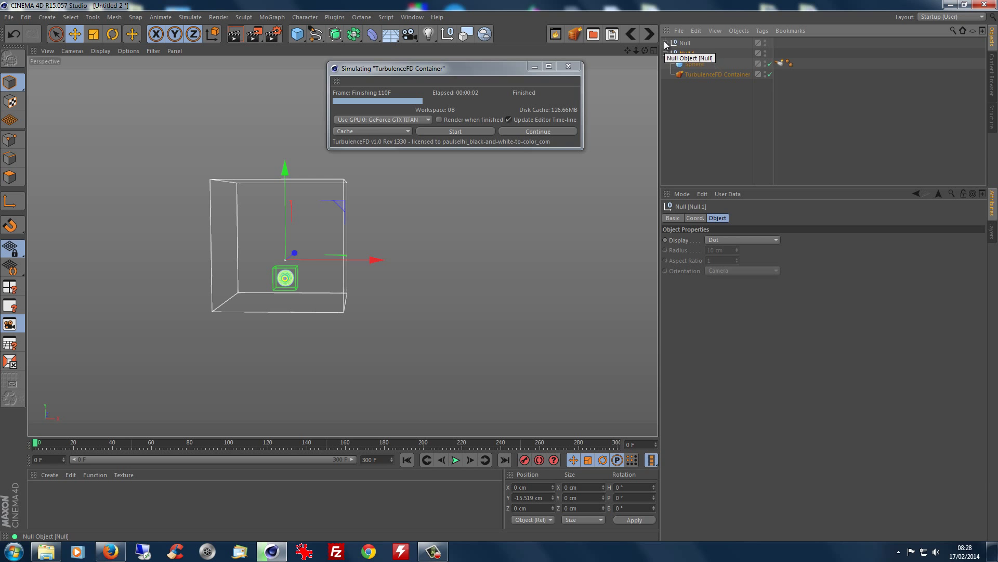
{"action": "left_click", "coordinate": [666, 44]}
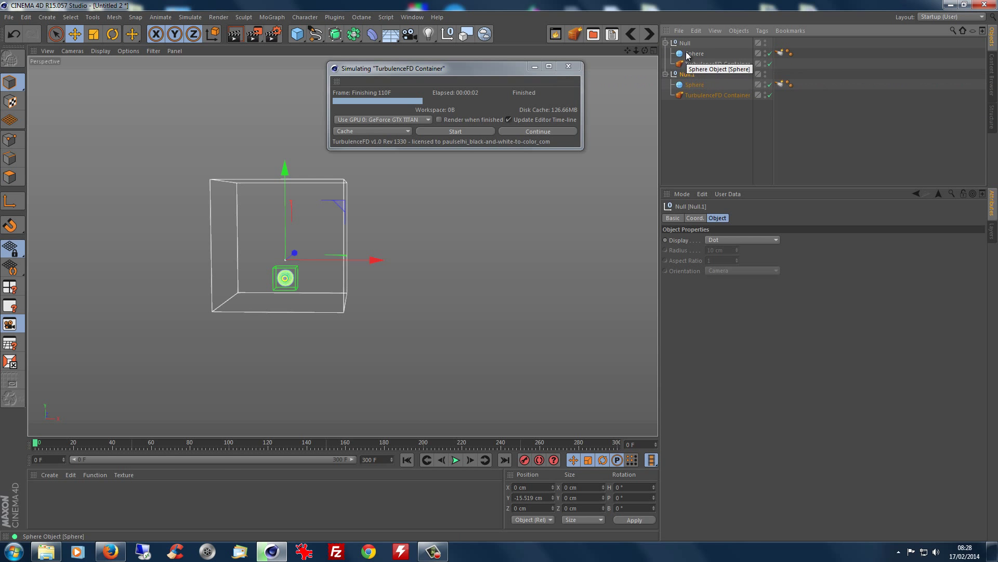
{"action": "left_click_drag", "start_coordinate": [376, 259], "coordinate": [545, 266]}
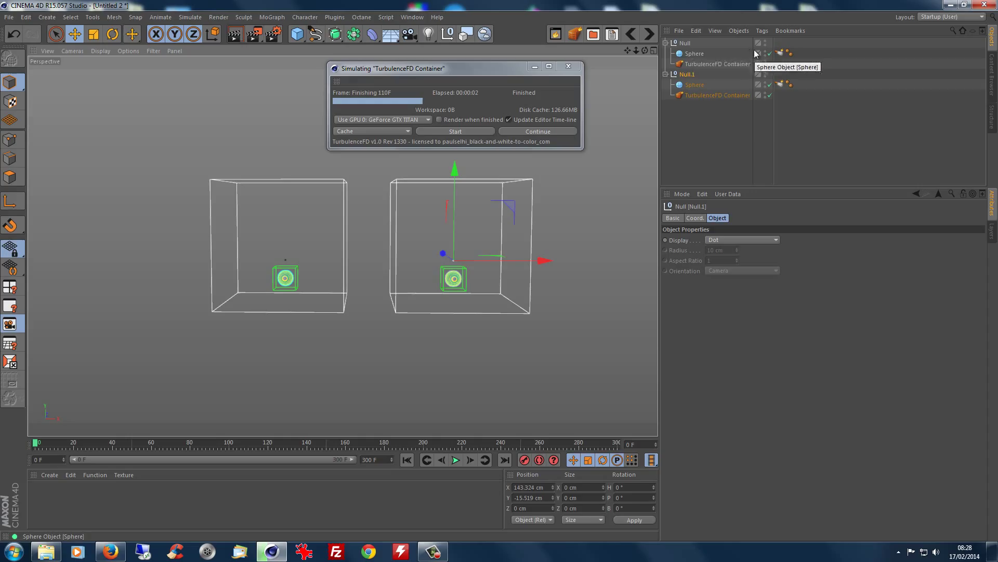
{"action": "left_click", "coordinate": [703, 64]}
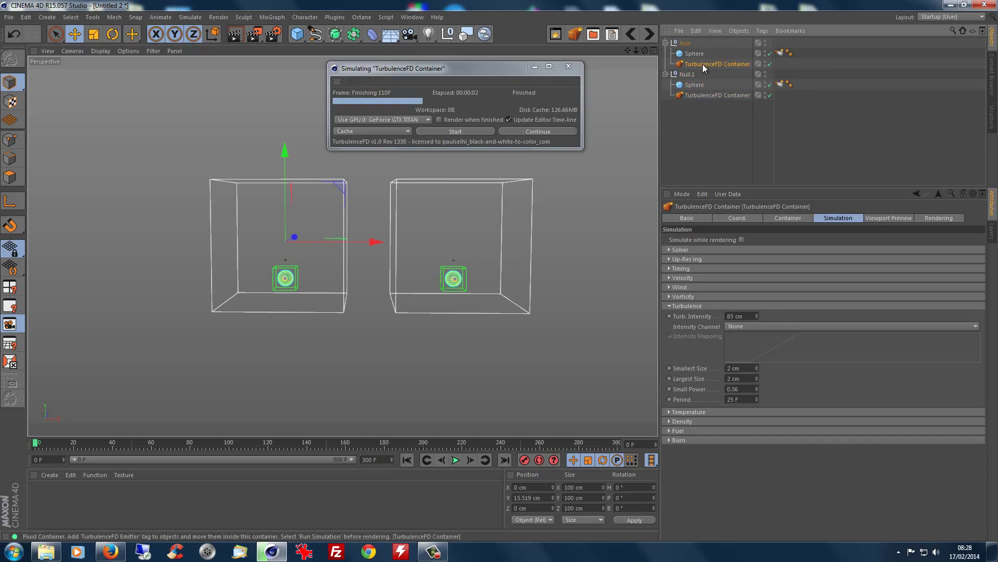
{"action": "left_click", "coordinate": [793, 218]}
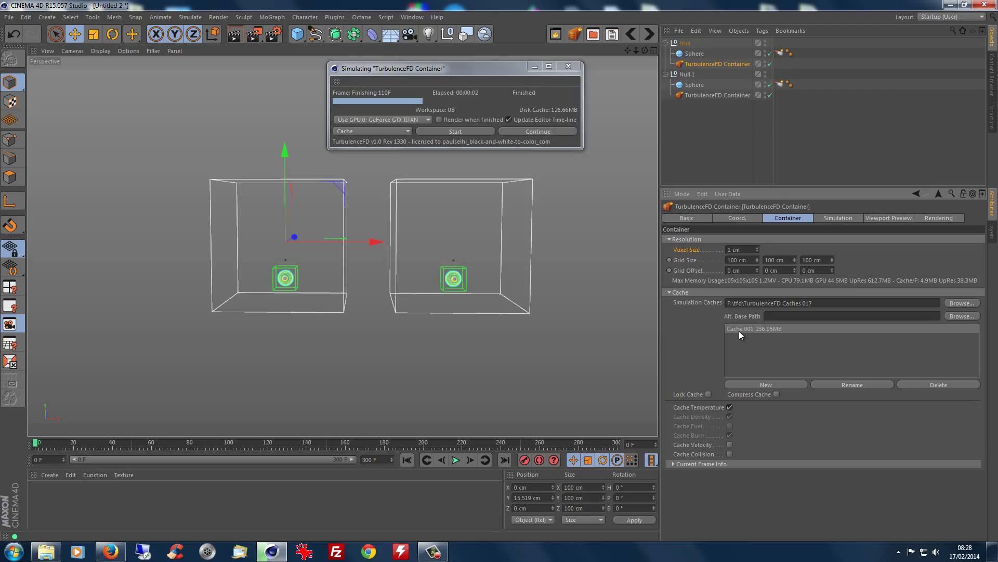
{"action": "left_click", "coordinate": [727, 95]}
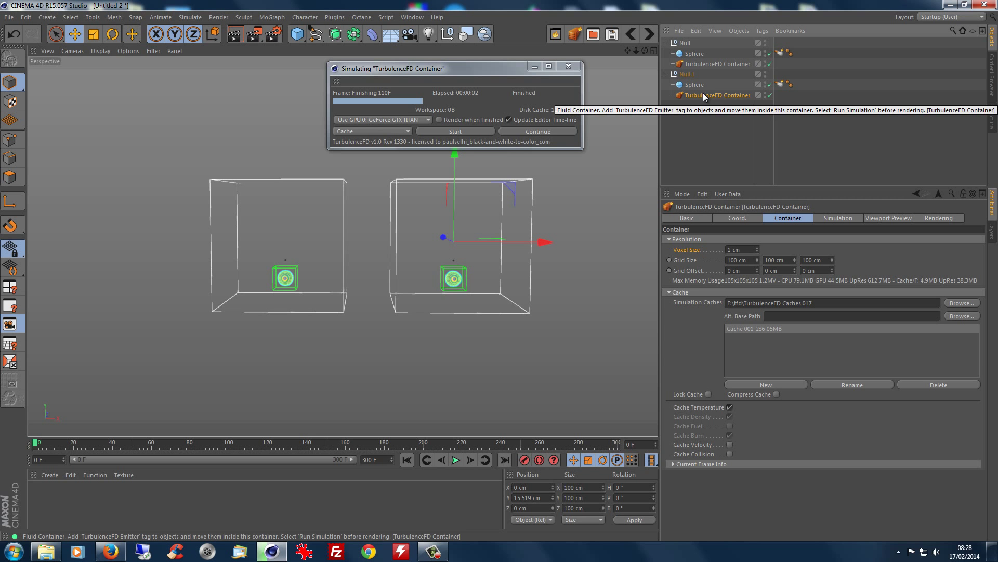
{"action": "left_click", "coordinate": [713, 64]}
{"action": "left_click", "coordinate": [718, 94]}
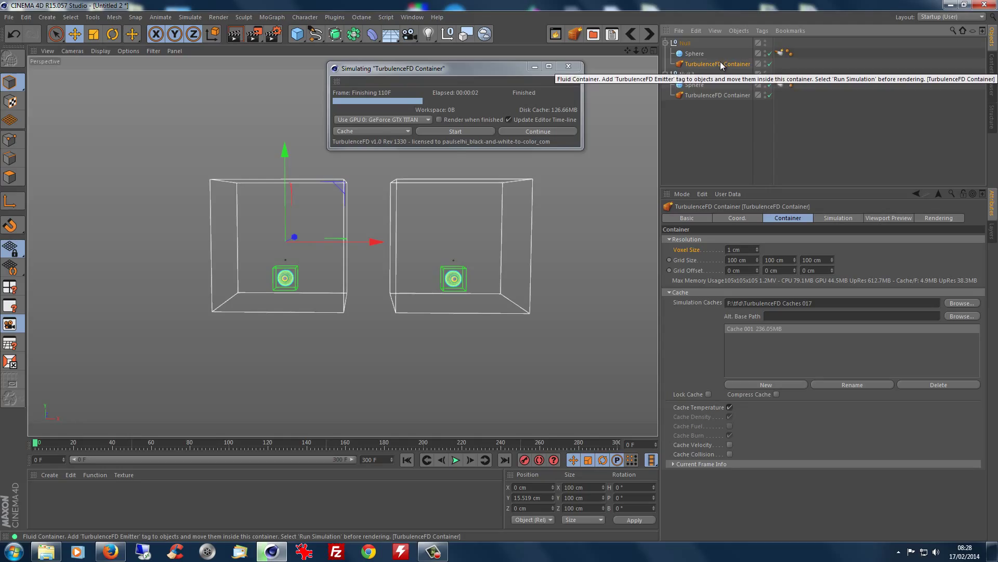
{"action": "left_click", "coordinate": [712, 95]}
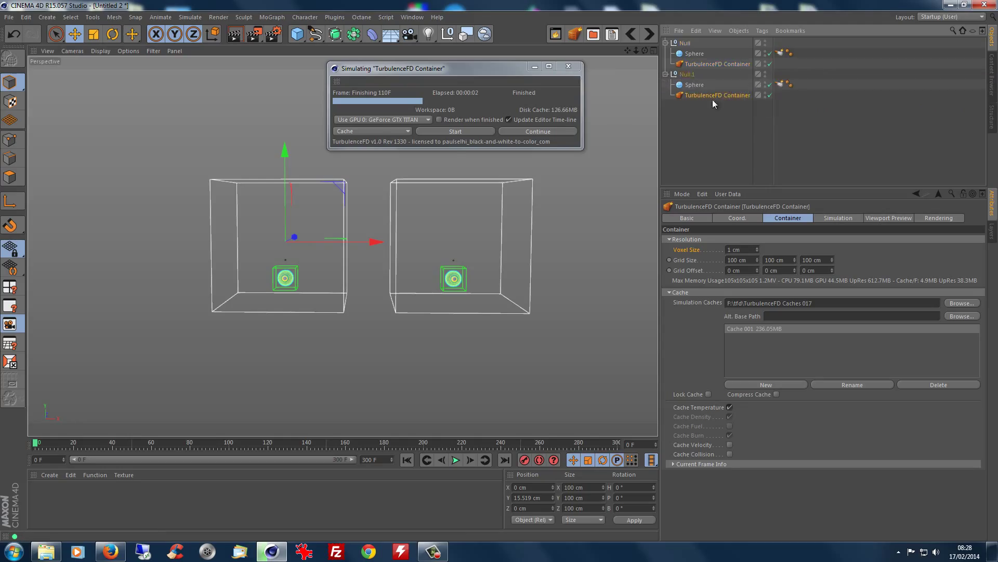
Create an empty Cache 002 for the Null.1 container, comparing it with the first container's Cache 001.
{"action": "left_click", "coordinate": [774, 383]}
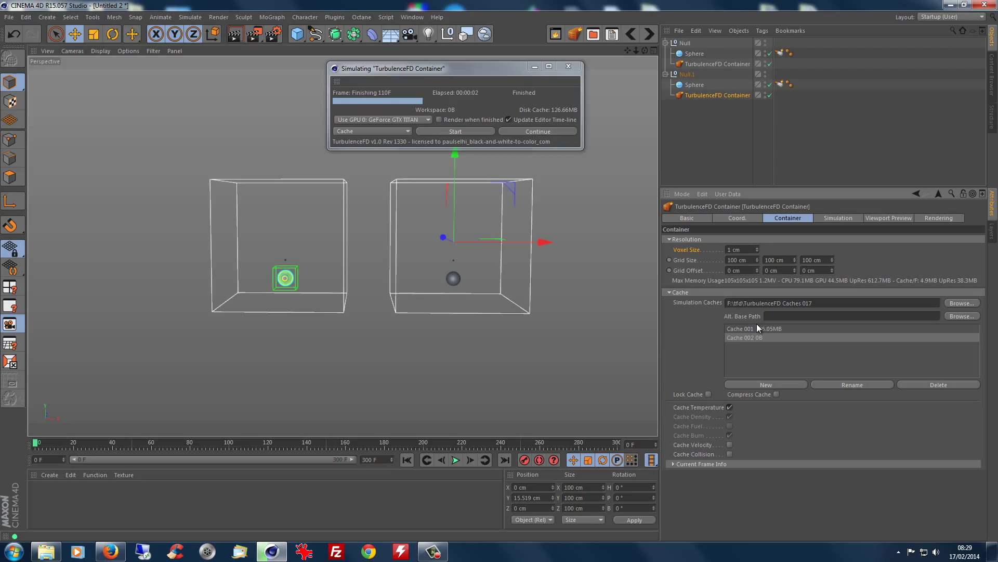
{"action": "left_click", "coordinate": [698, 64]}
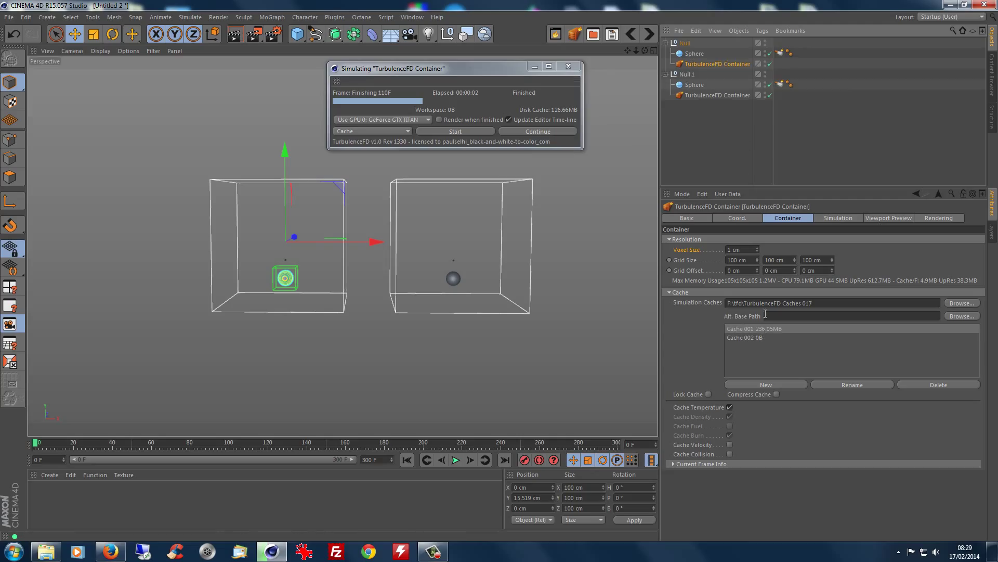
{"action": "left_click", "coordinate": [711, 94]}
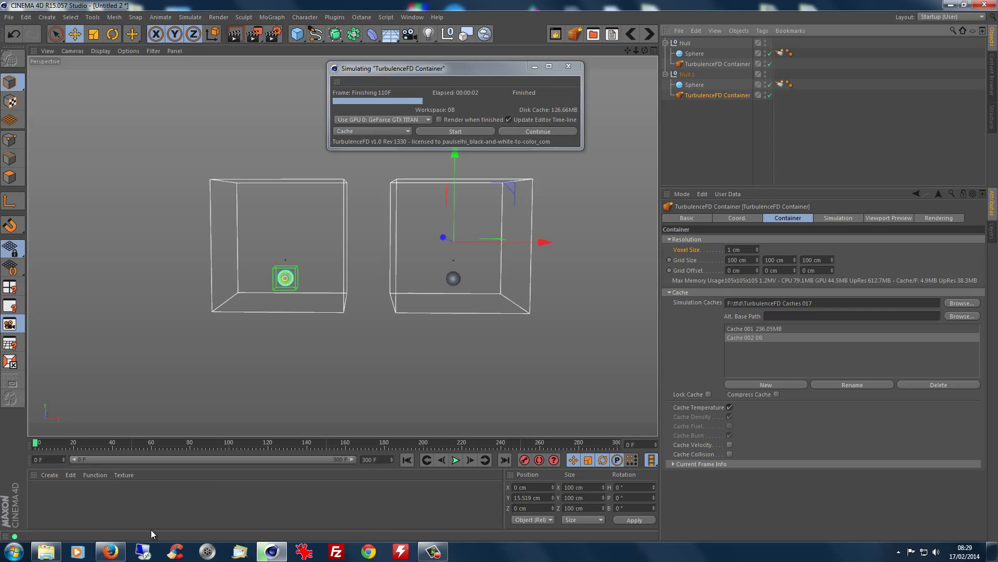
In Explorer, browse Cache 001 and Cache 002 under TurbulenceFD Caches 017, then return to Cinema 4D.
{"action": "key", "text": "alt+Tab"}
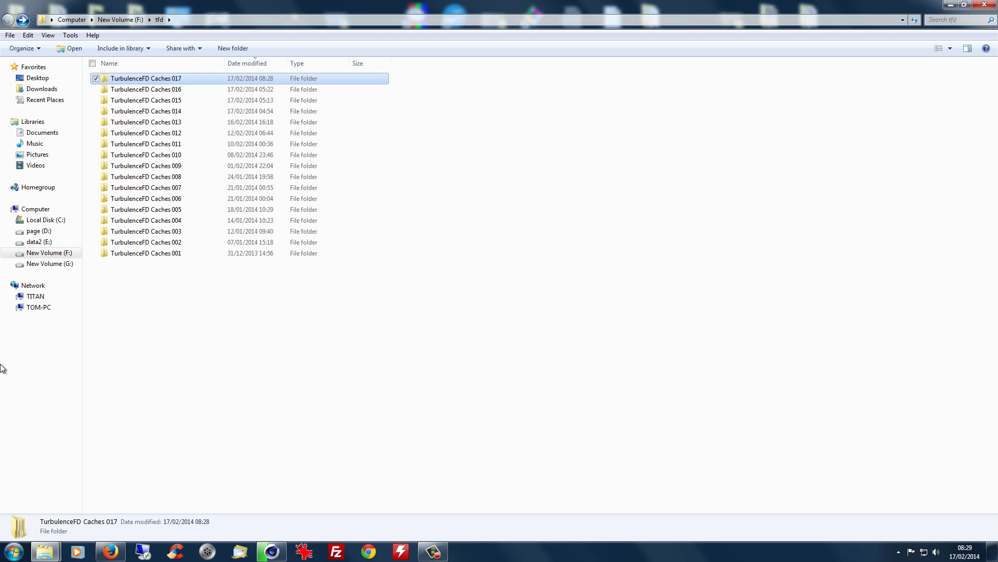
{"action": "double_click", "coordinate": [156, 78]}
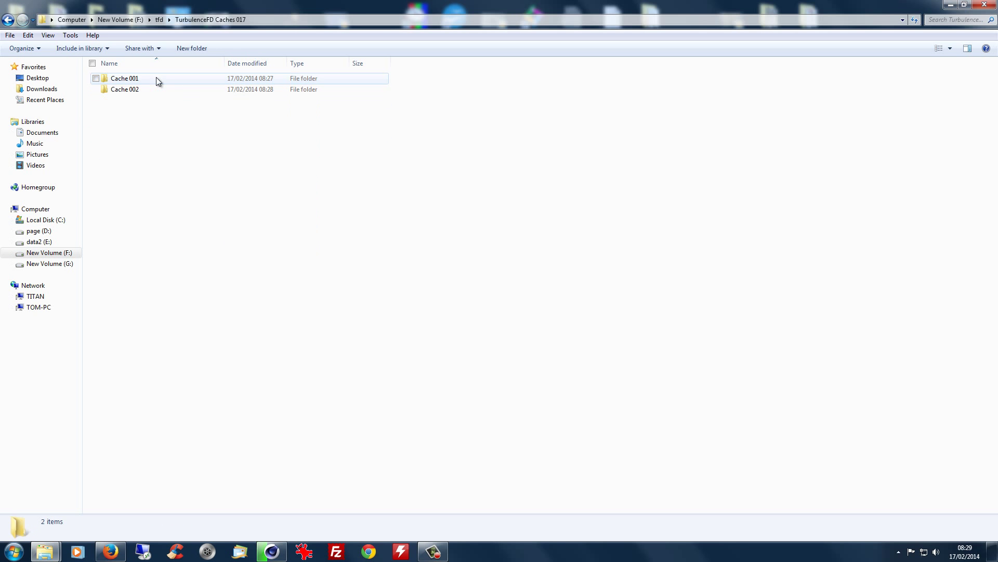
{"action": "double_click", "coordinate": [124, 80]}
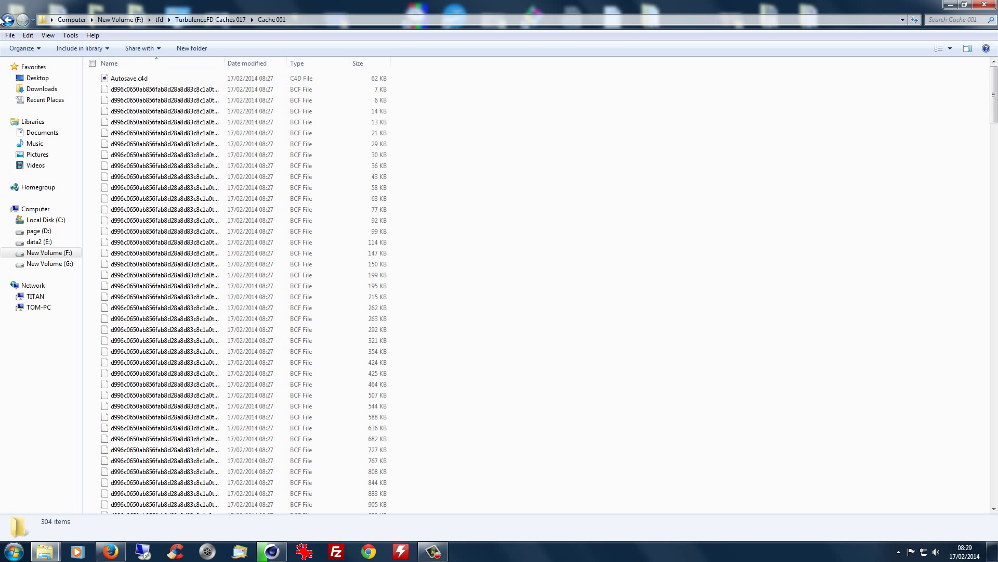
{"action": "left_click", "coordinate": [9, 19]}
{"action": "double_click", "coordinate": [134, 91]}
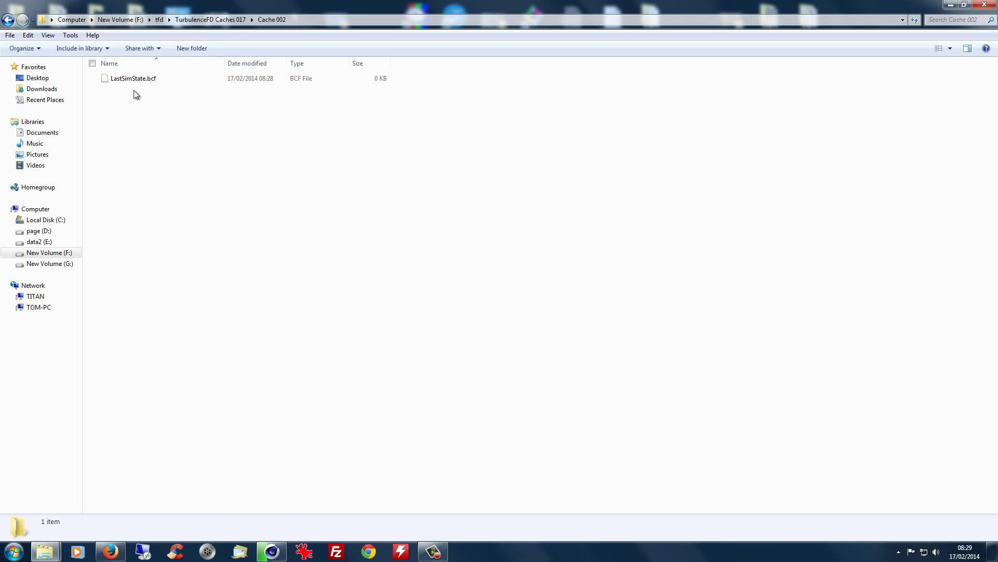
{"action": "left_click", "coordinate": [8, 20]}
{"action": "left_click", "coordinate": [8, 20]}
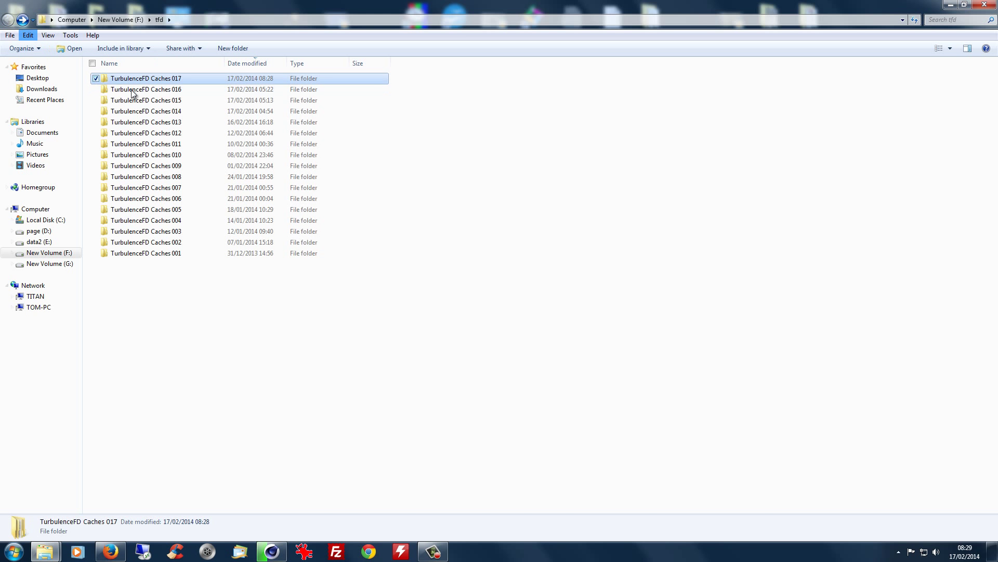
{"action": "left_click", "coordinate": [951, 4]}
{"action": "left_click", "coordinate": [271, 551]}
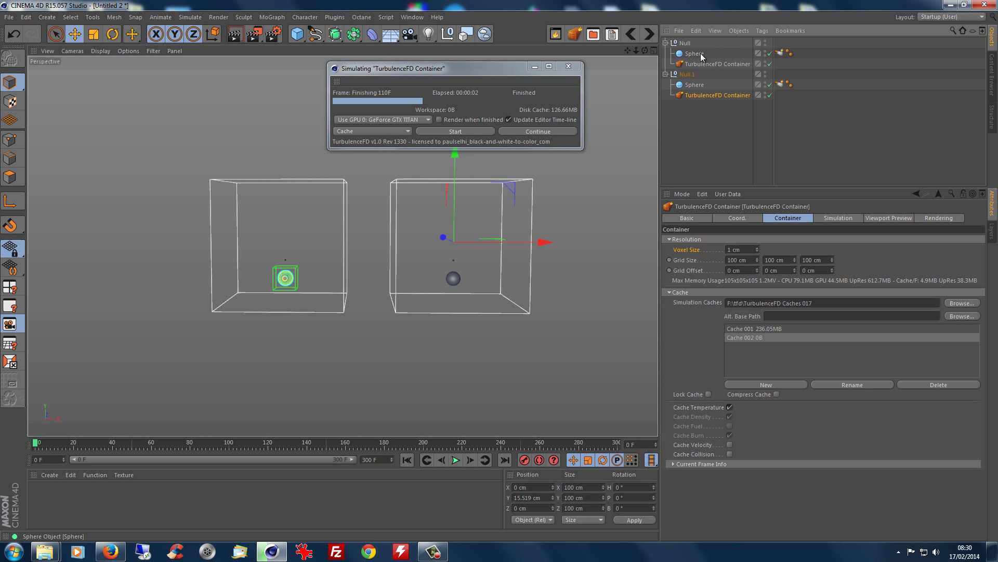
Reset the first container's Turb. Intensity to 0 cm and re-simulate all 301 frames.
{"action": "left_click", "coordinate": [707, 64]}
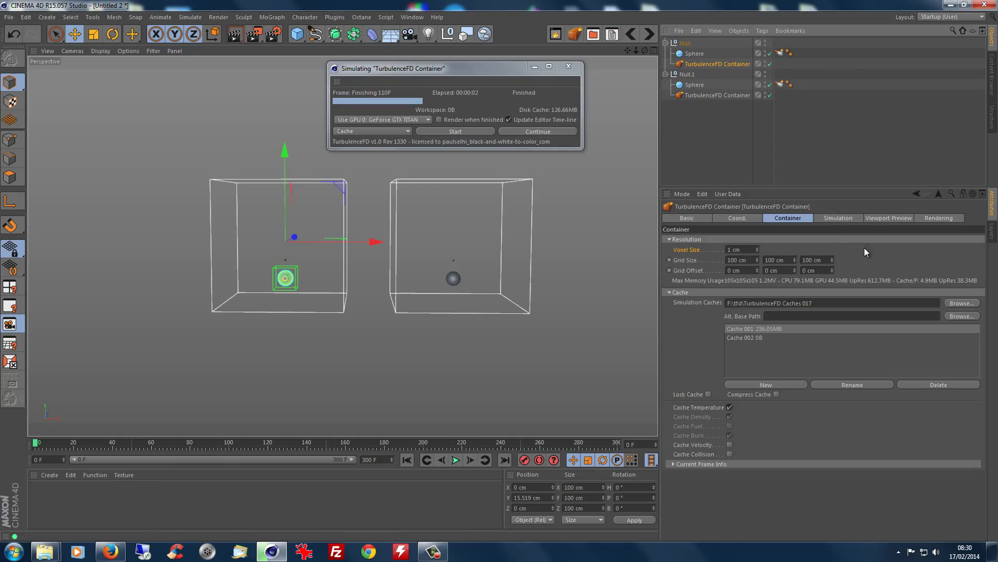
{"action": "left_click", "coordinate": [831, 223]}
{"action": "right_click", "coordinate": [757, 318]}
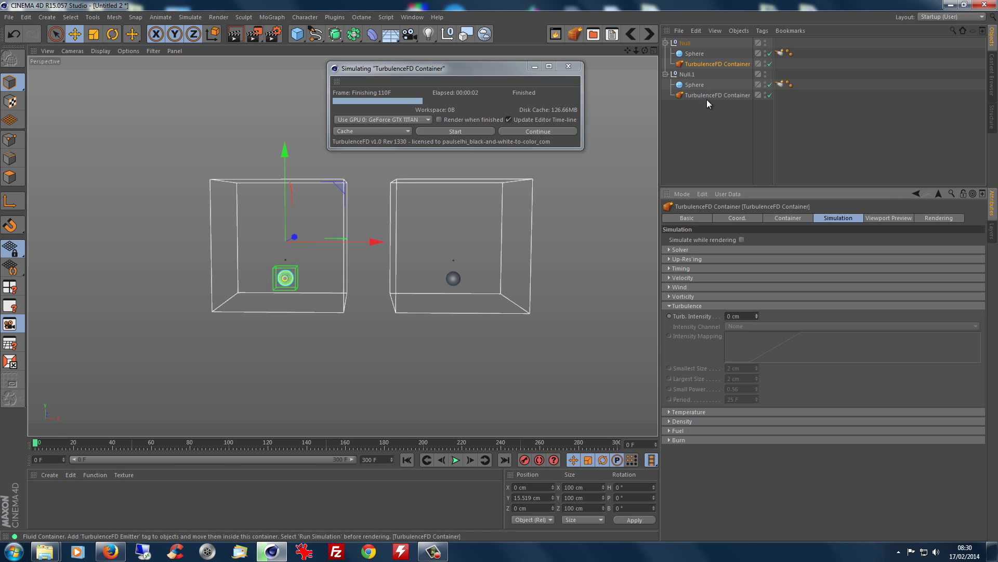
{"action": "left_click", "coordinate": [704, 133]}
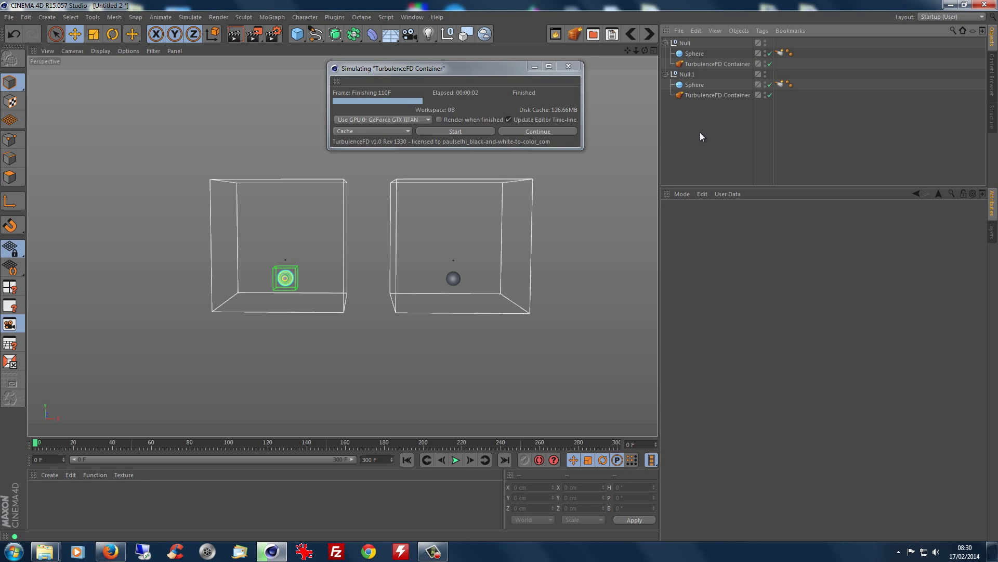
{"action": "left_click", "coordinate": [463, 130]}
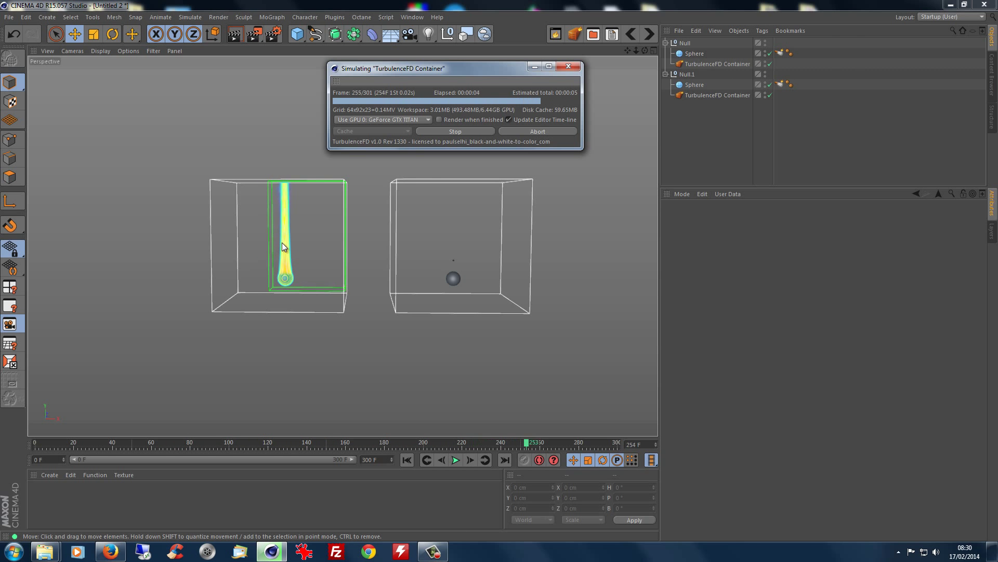
{"action": "left_click", "coordinate": [714, 62]}
{"action": "left_click", "coordinate": [457, 130]}
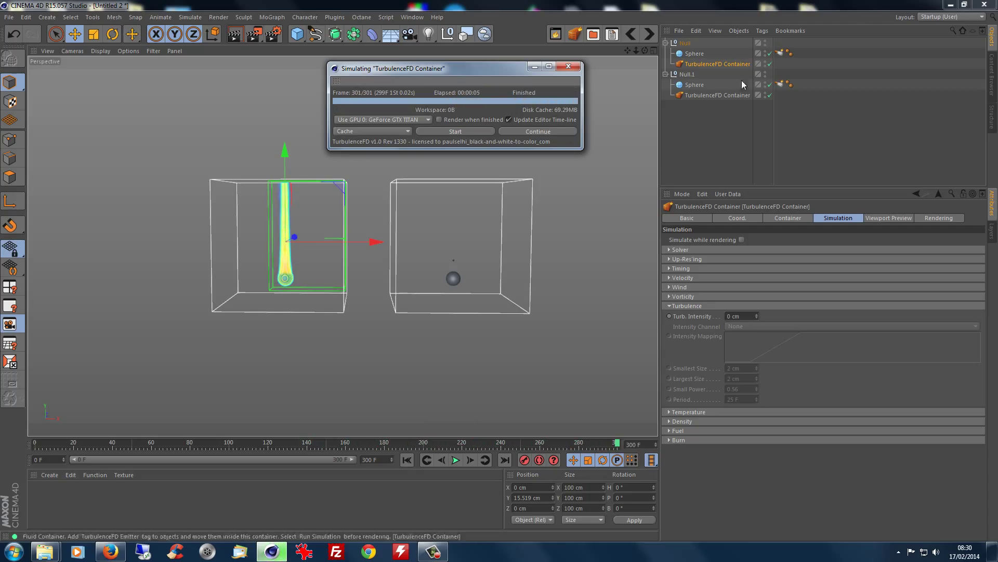
Set the Null.1 container's Turb. Intensity to 175 cm and Largest Size to 25 cm, then simulate.
{"action": "left_click", "coordinate": [789, 218]}
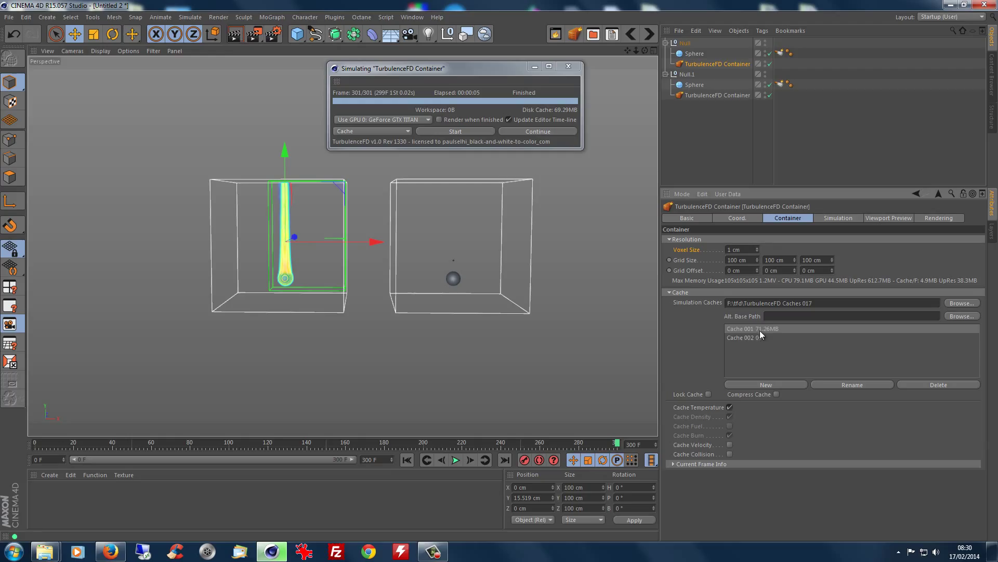
{"action": "left_click", "coordinate": [709, 93]}
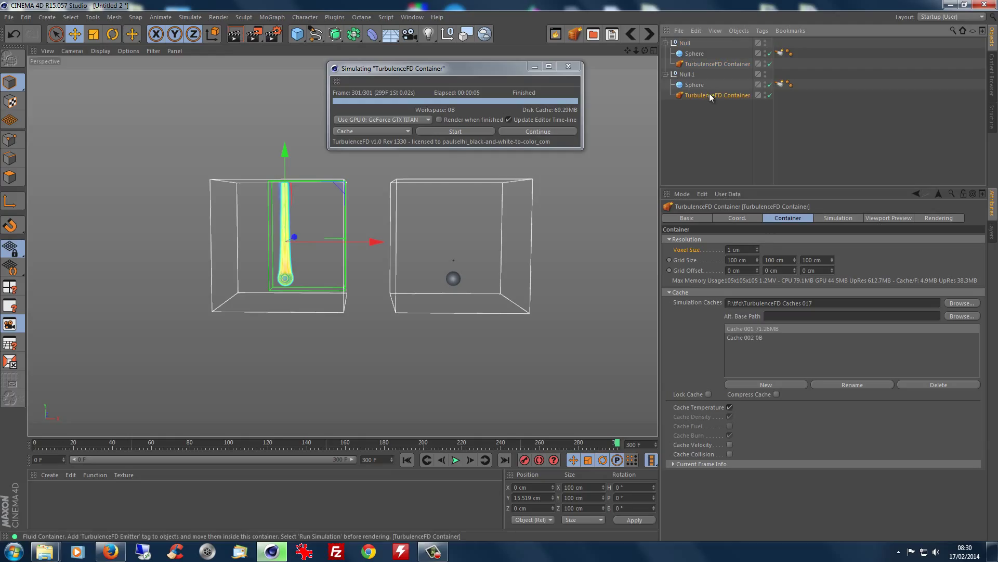
{"action": "left_click", "coordinate": [827, 218]}
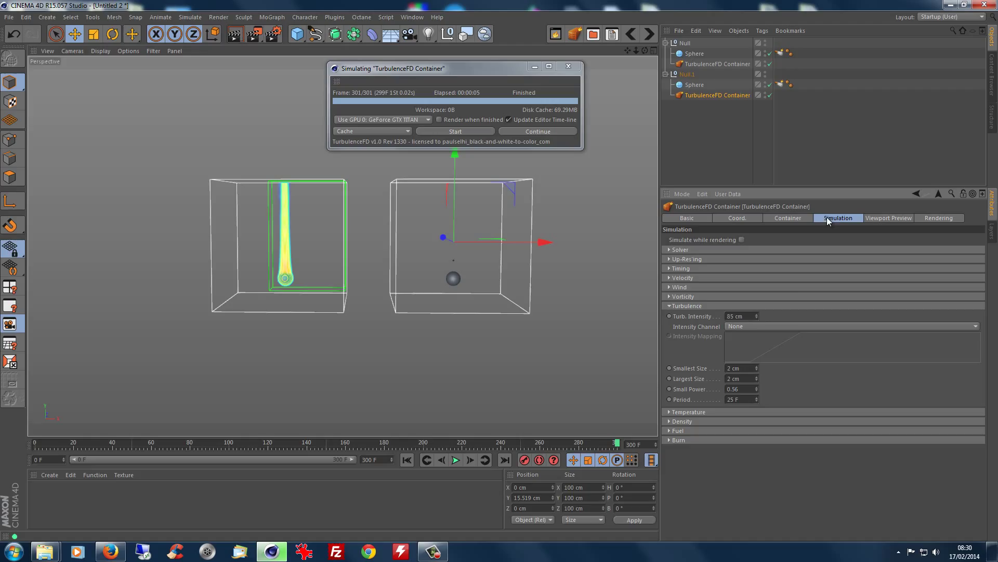
{"action": "left_click", "coordinate": [750, 315]}
{"action": "left_click", "coordinate": [747, 379]}
{"action": "key", "text": "Return"}
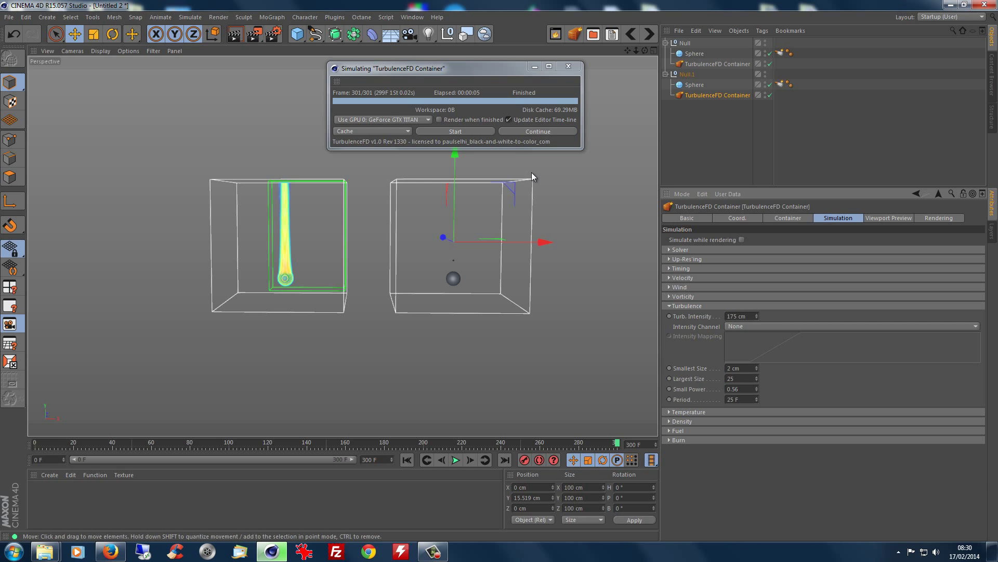
{"action": "left_click", "coordinate": [460, 132]}
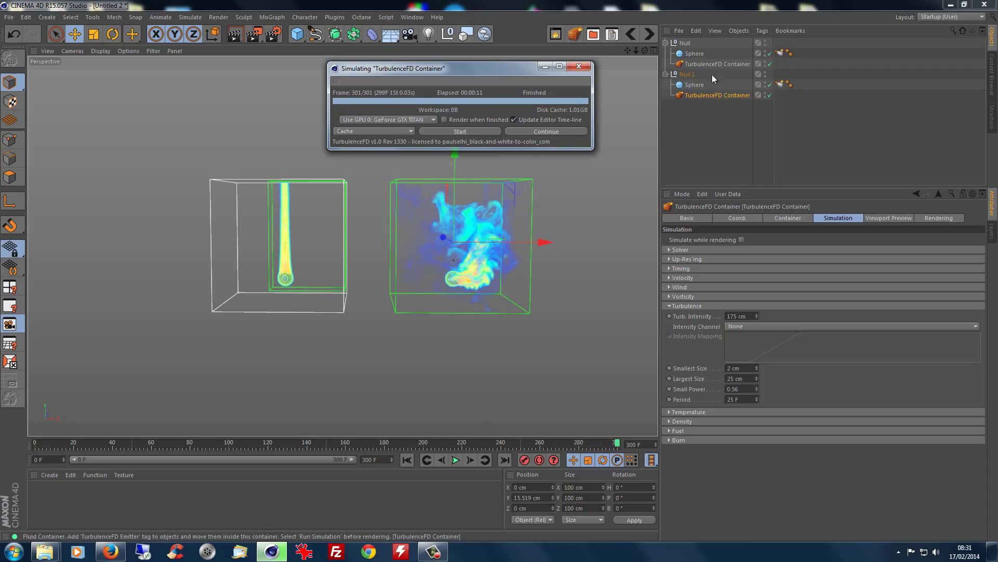
Disable the first container, re-run the simulation, then re-enable it.
{"action": "left_click", "coordinate": [714, 59]}
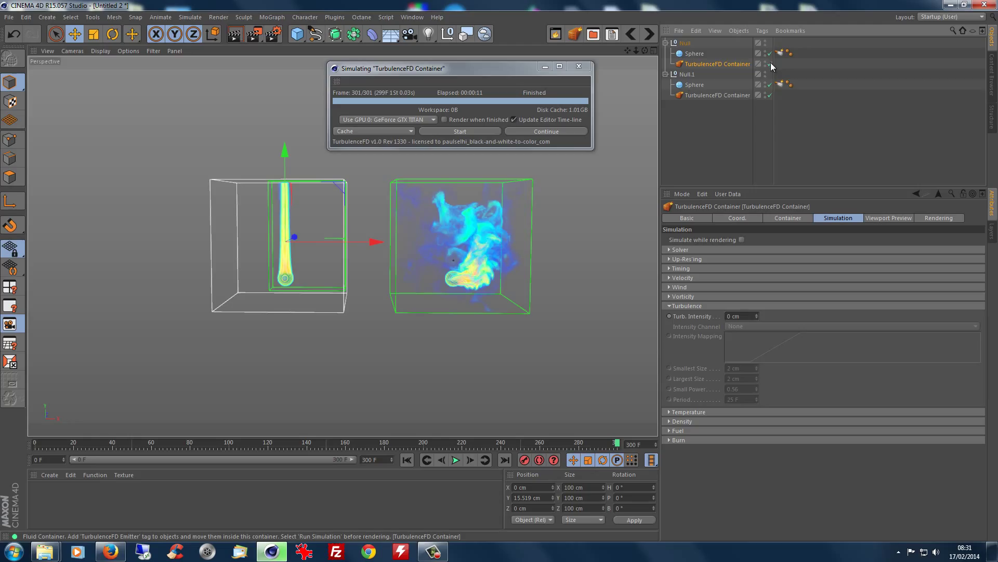
{"action": "left_click", "coordinate": [770, 64]}
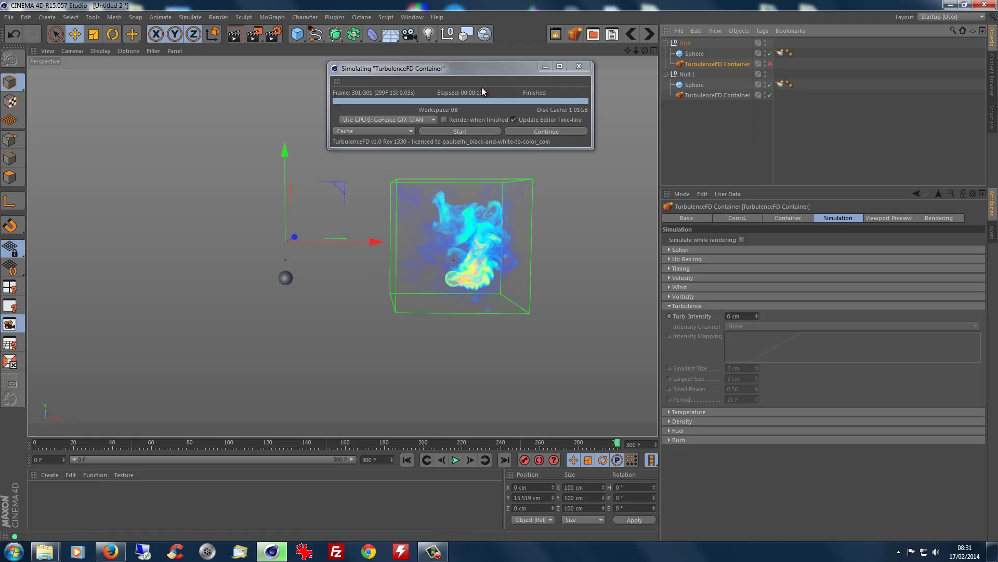
{"action": "left_click", "coordinate": [455, 132]}
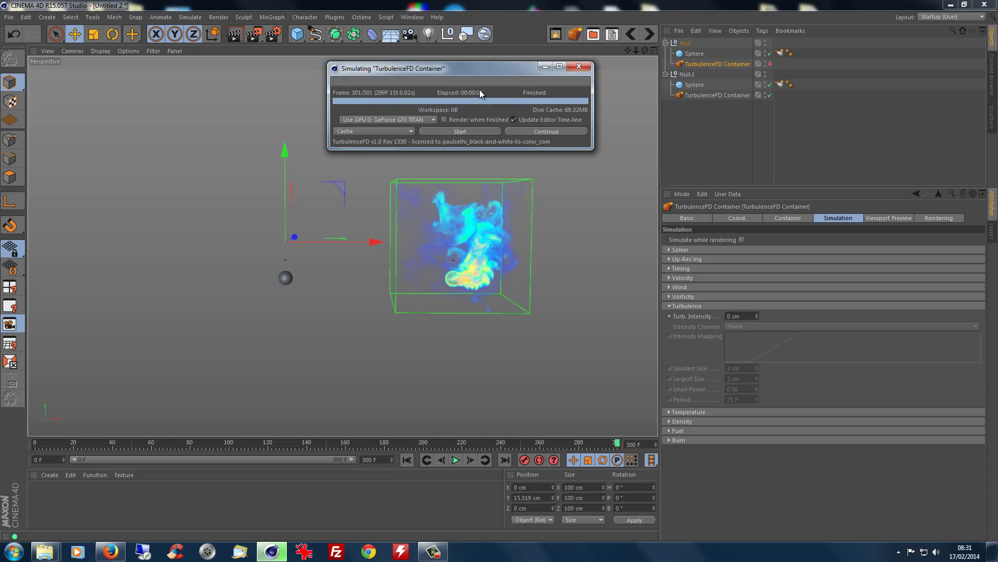
{"action": "left_click", "coordinate": [771, 64]}
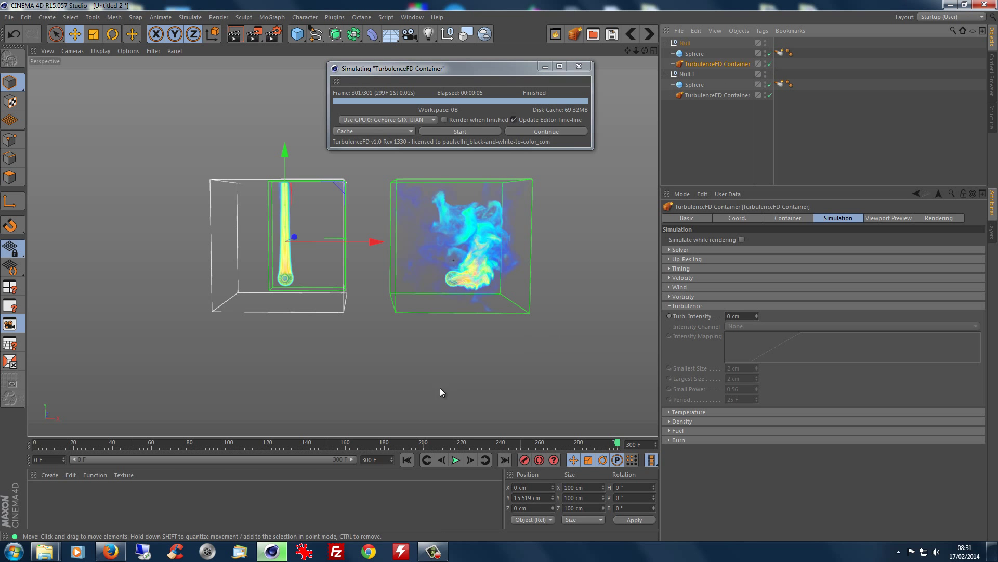
Play back both fires from frame 0, rewind, and open the Render Settings.
{"action": "left_click", "coordinate": [407, 460]}
{"action": "left_click", "coordinate": [456, 460]}
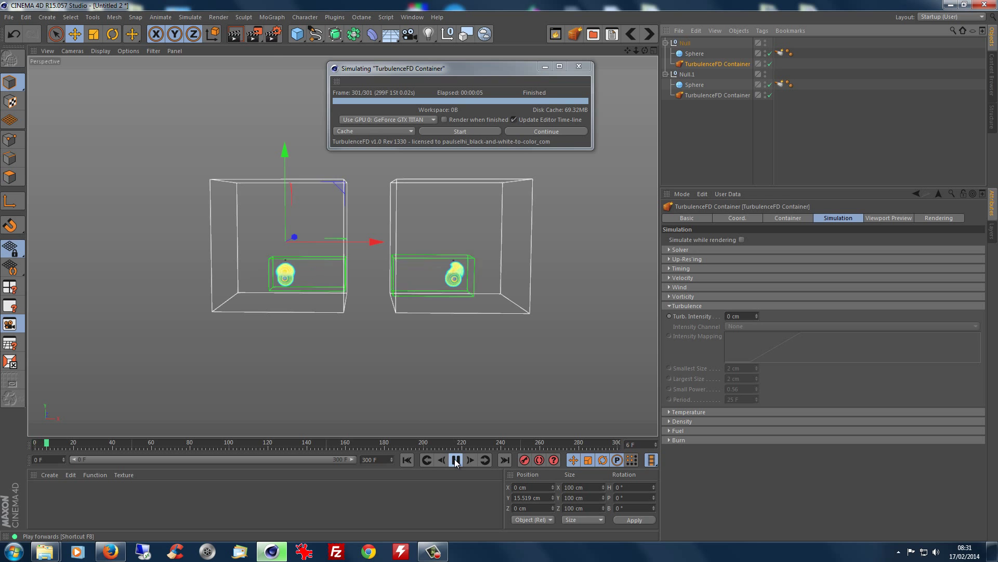
{"action": "left_click", "coordinate": [456, 460]}
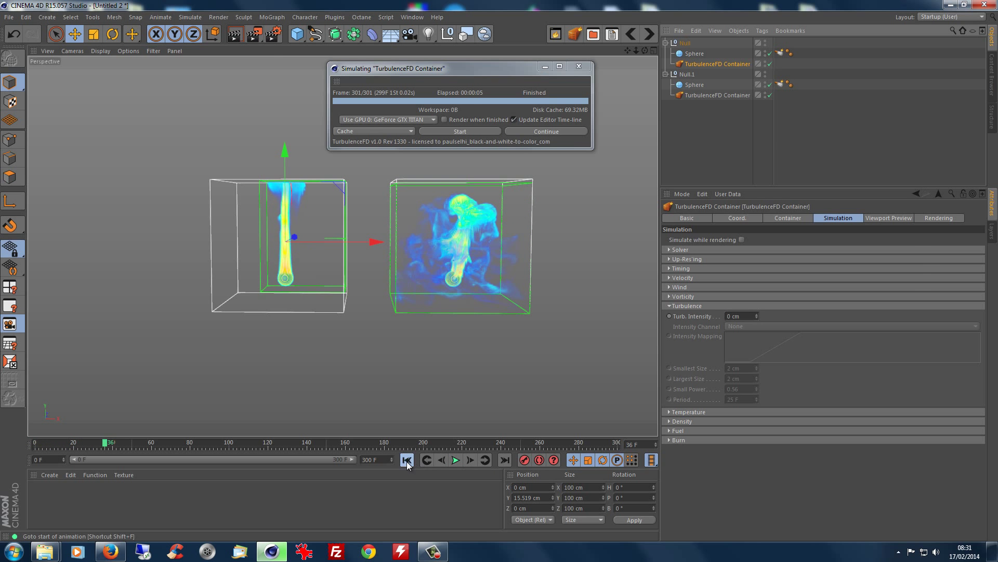
{"action": "left_click", "coordinate": [408, 460]}
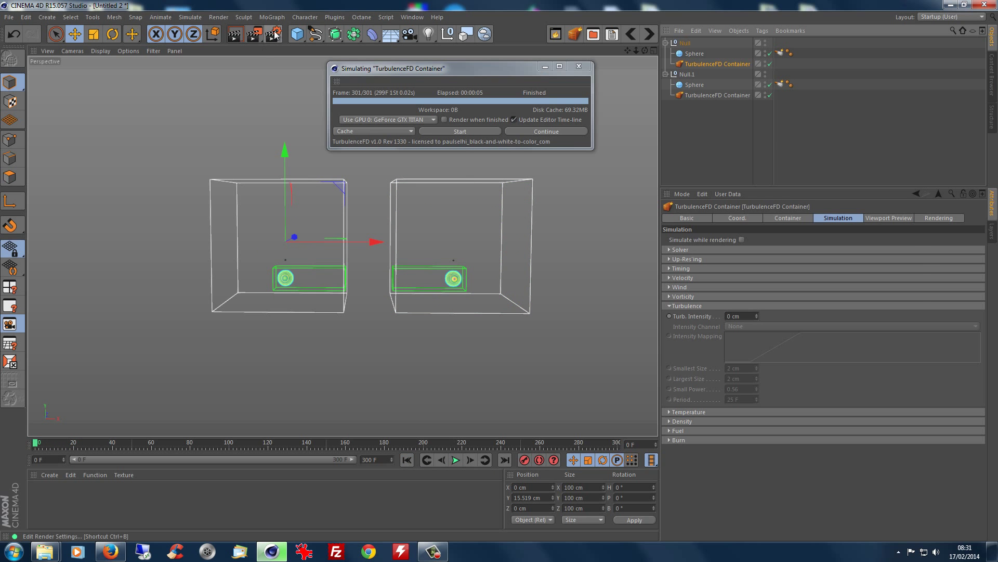
{"action": "left_click", "coordinate": [275, 35]}
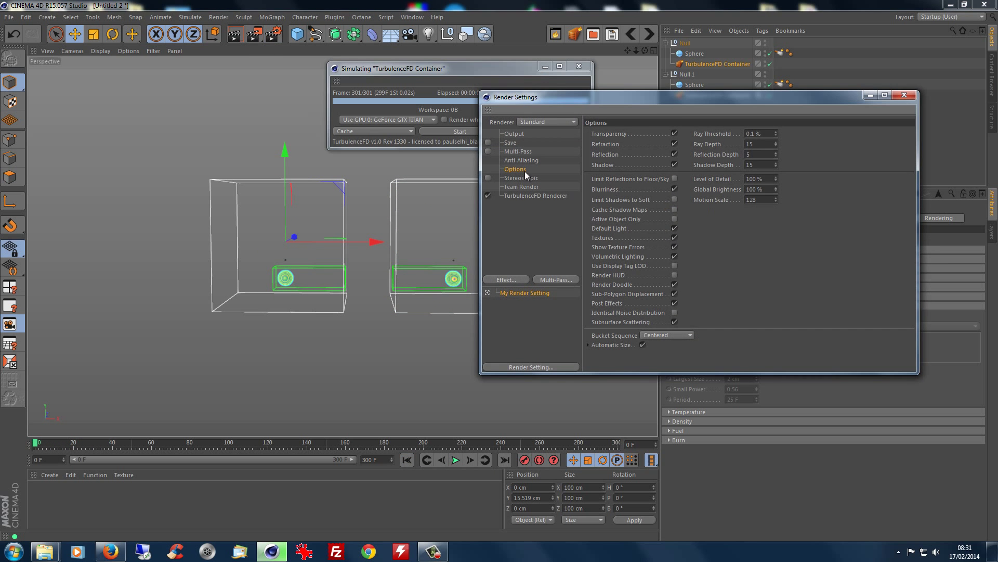
Set the render frame range to all frames, 0 to 300.
{"action": "left_click", "coordinate": [514, 134]}
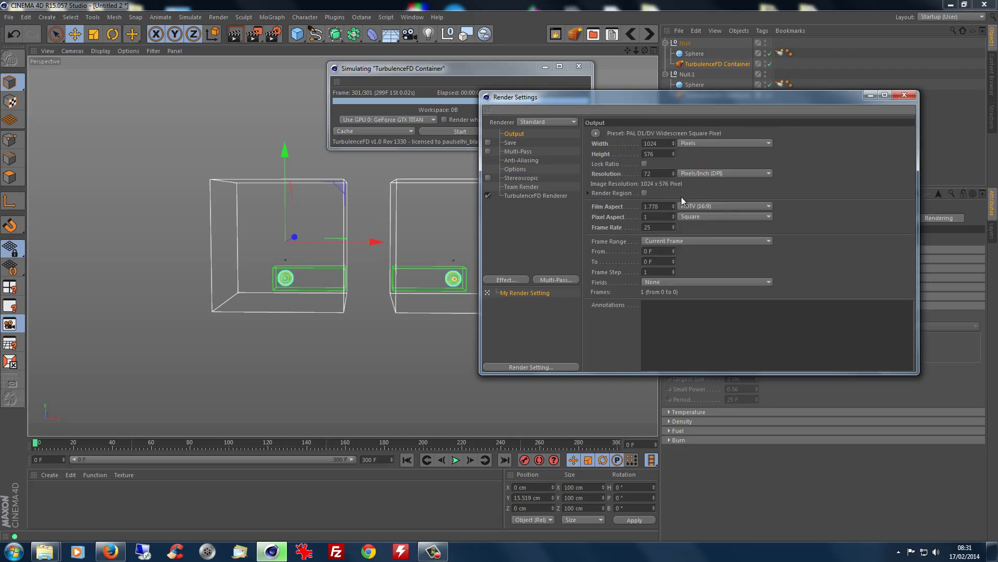
{"action": "left_click", "coordinate": [694, 241]}
{"action": "left_click", "coordinate": [682, 271]}
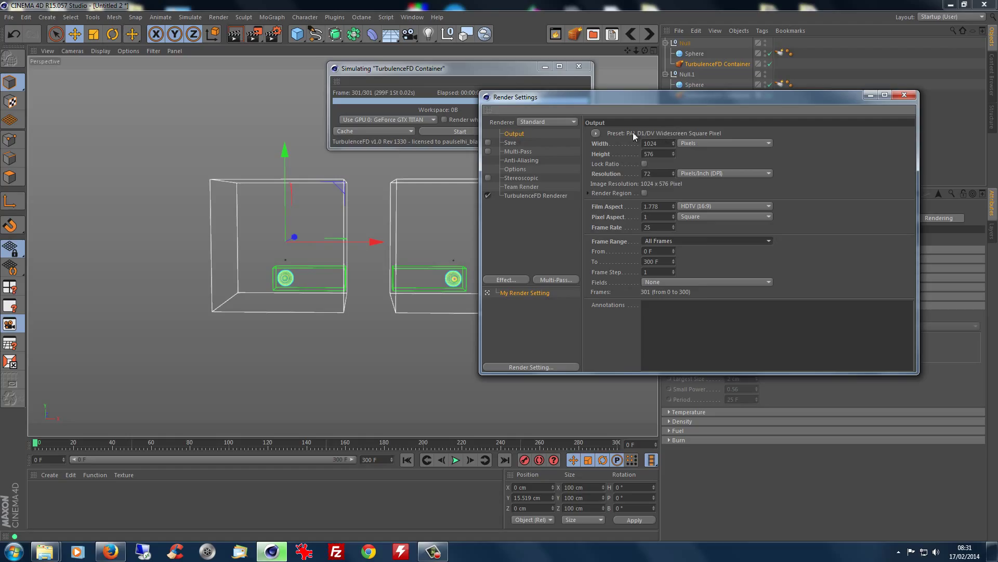
Pick the 640 x 480 preset with HDTV 16:9 film aspect and render to Picture Viewer without saving.
{"action": "left_click", "coordinate": [597, 134]}
{"action": "mouse_move", "coordinate": [603, 145]}
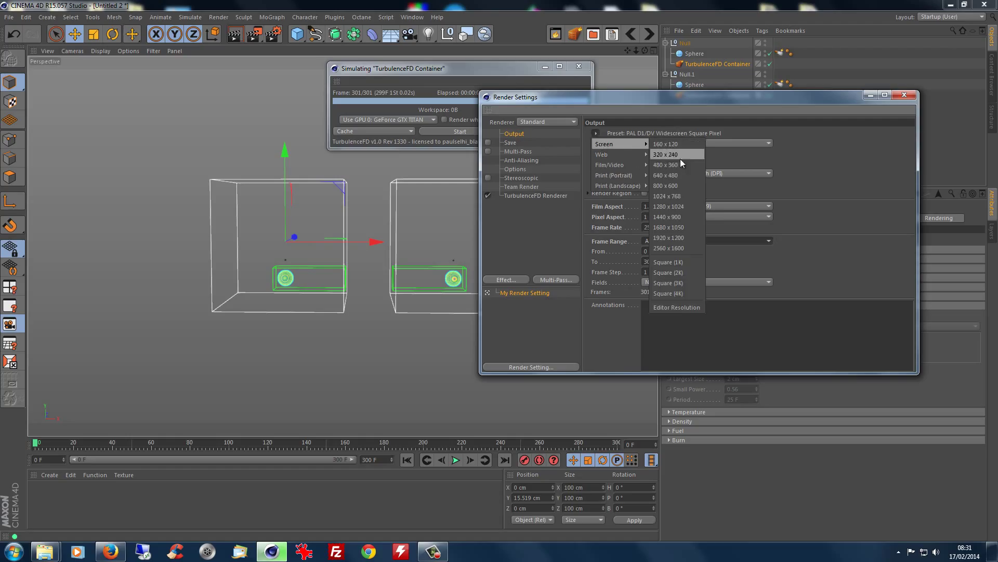
{"action": "left_click", "coordinate": [669, 175]}
{"action": "left_click", "coordinate": [713, 206]}
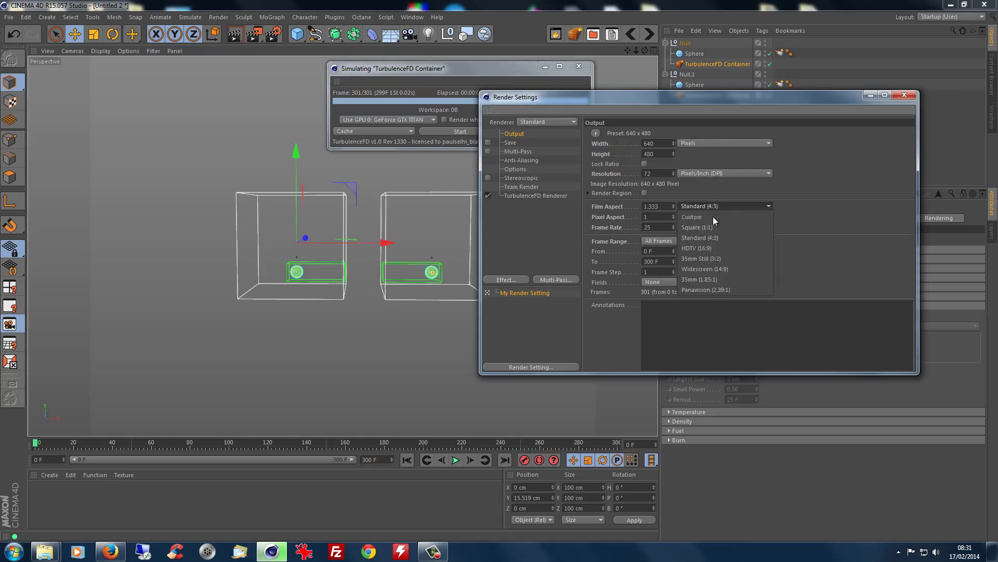
{"action": "left_click", "coordinate": [701, 252]}
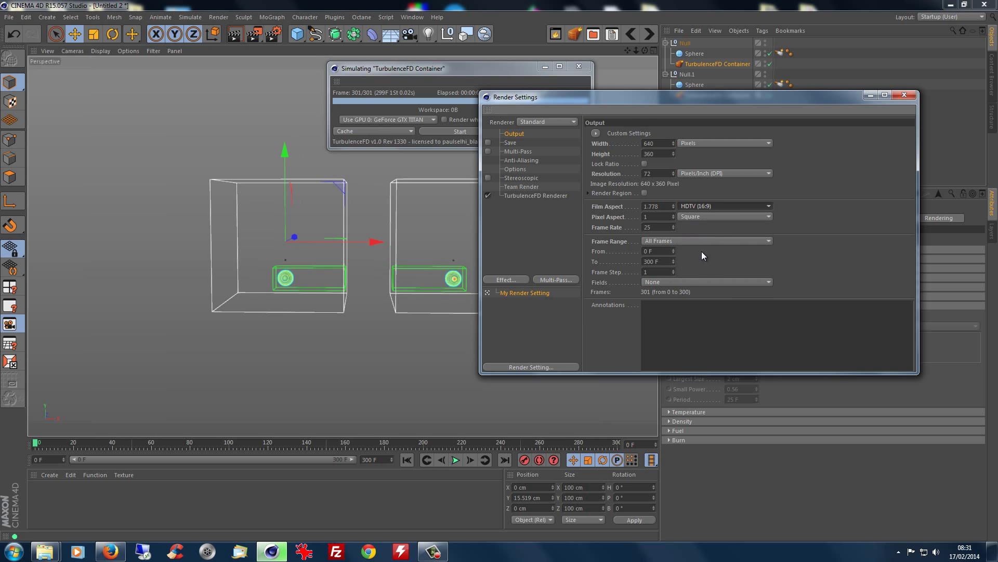
{"action": "left_click", "coordinate": [255, 34]}
{"action": "left_click", "coordinate": [528, 312]}
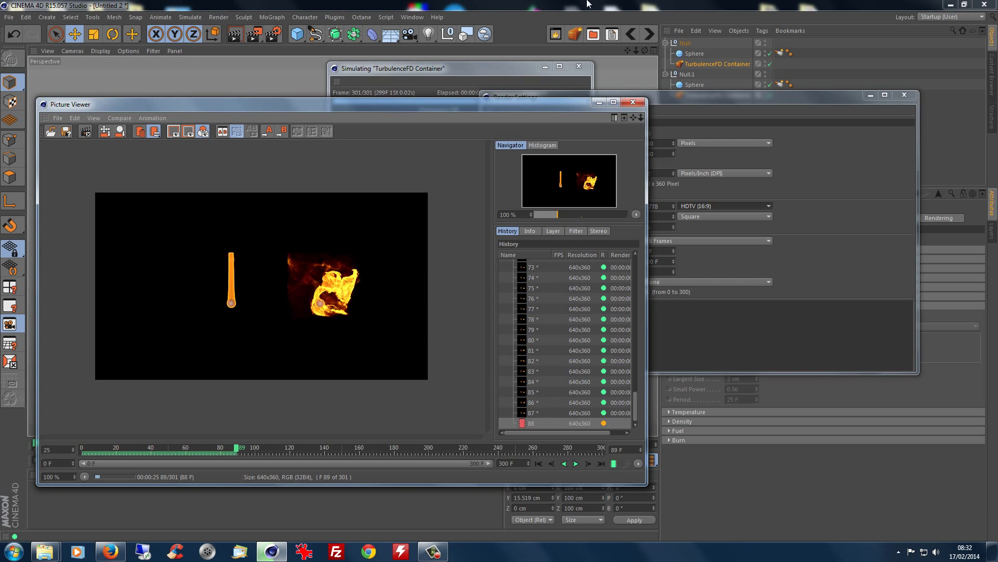
Stop the ongoing render via the Picture Viewer's File menu and confirm.
{"action": "left_click", "coordinate": [58, 118]}
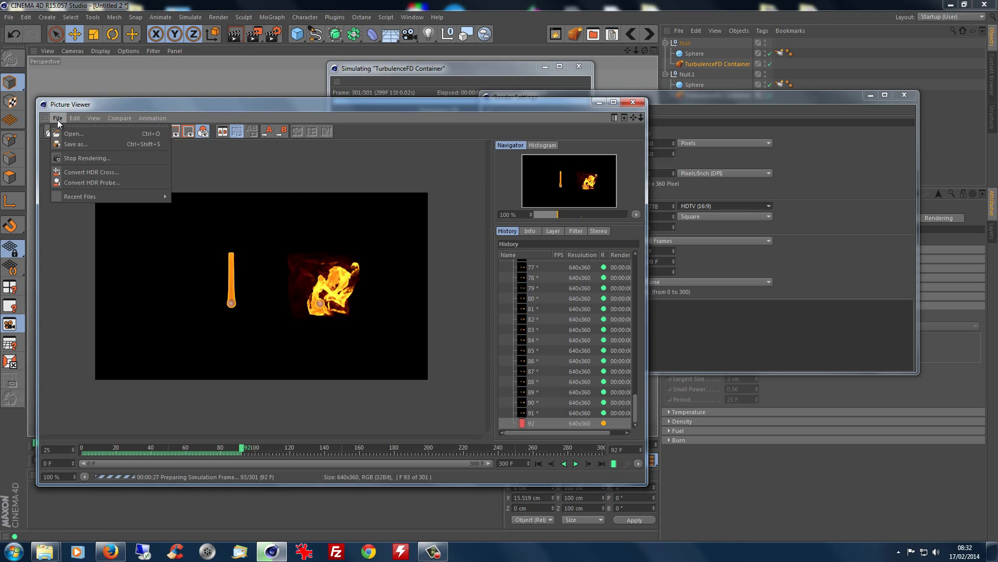
{"action": "left_click", "coordinate": [86, 158]}
{"action": "left_click", "coordinate": [512, 312]}
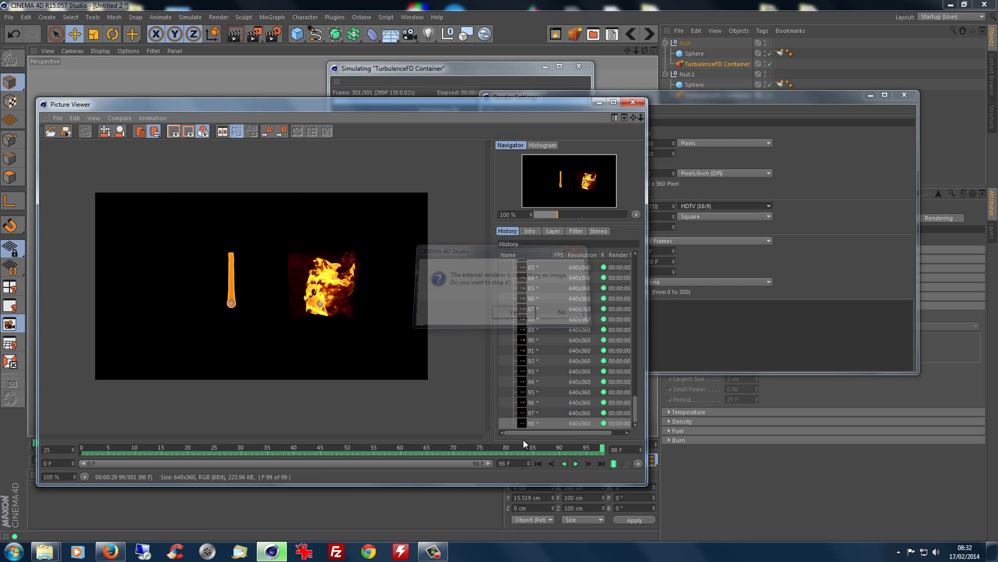
Play and pause the rendered frames, then close Picture Viewer and Render Settings.
{"action": "left_click", "coordinate": [539, 462]}
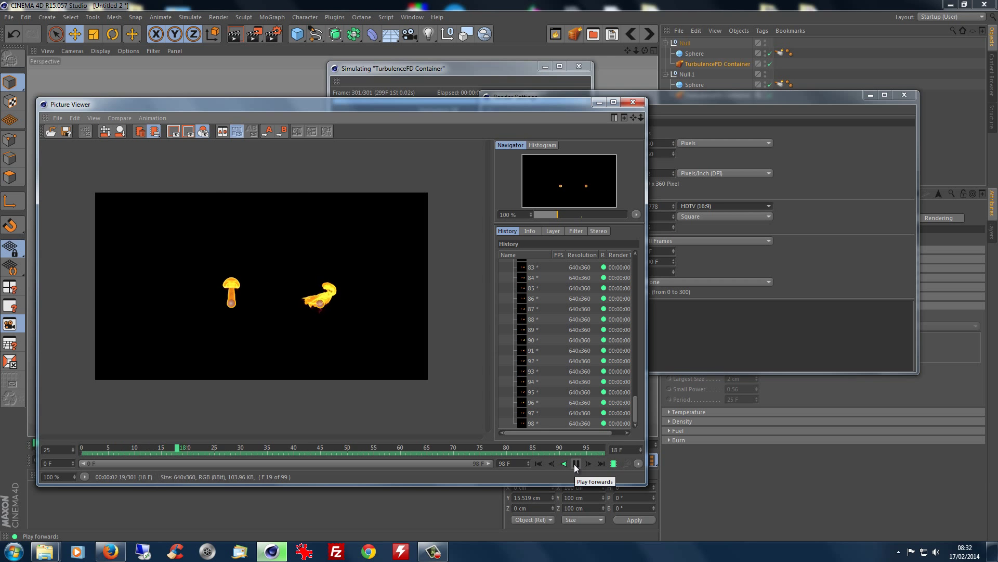
{"action": "left_click", "coordinate": [576, 463]}
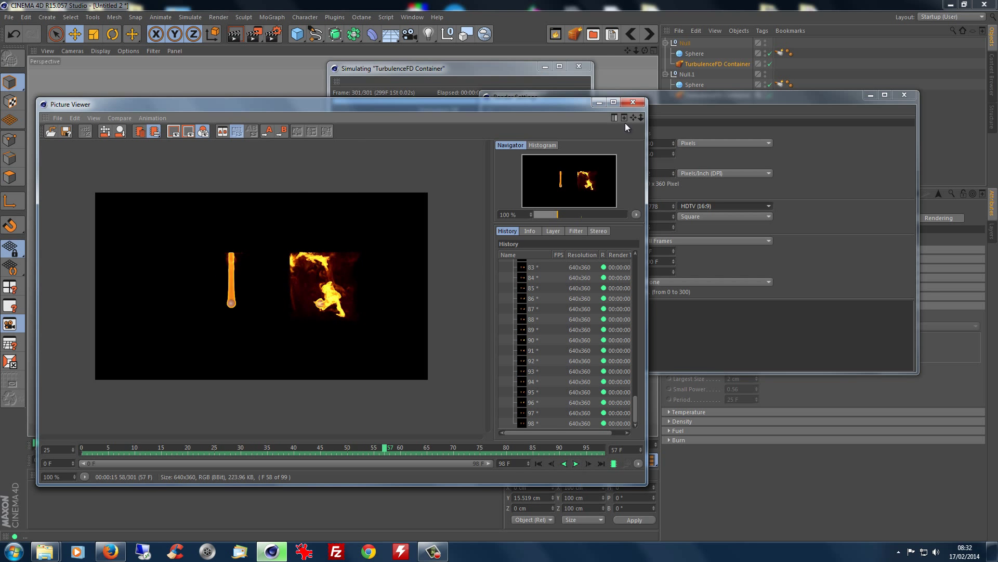
{"action": "left_click", "coordinate": [634, 103]}
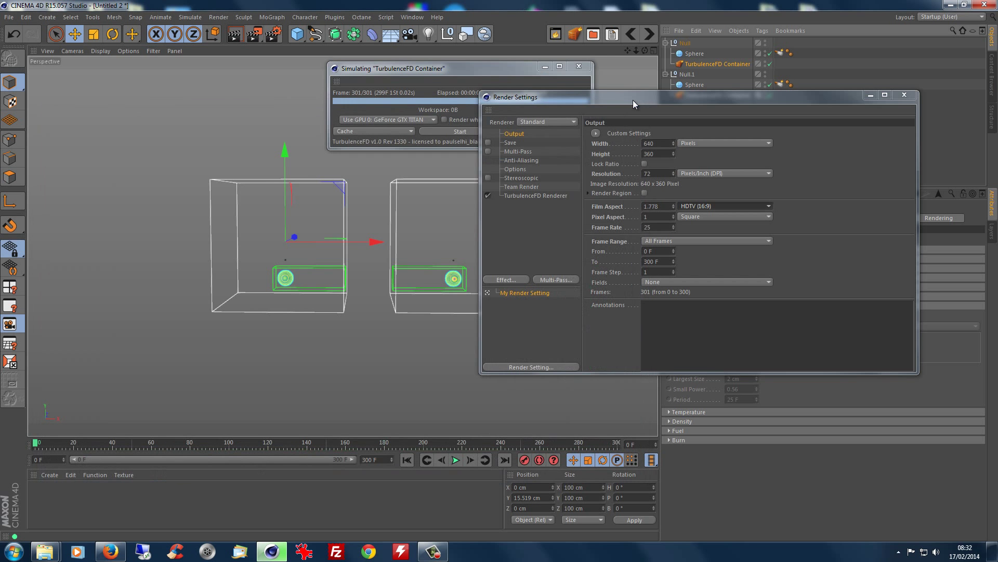
{"action": "left_click", "coordinate": [903, 95]}
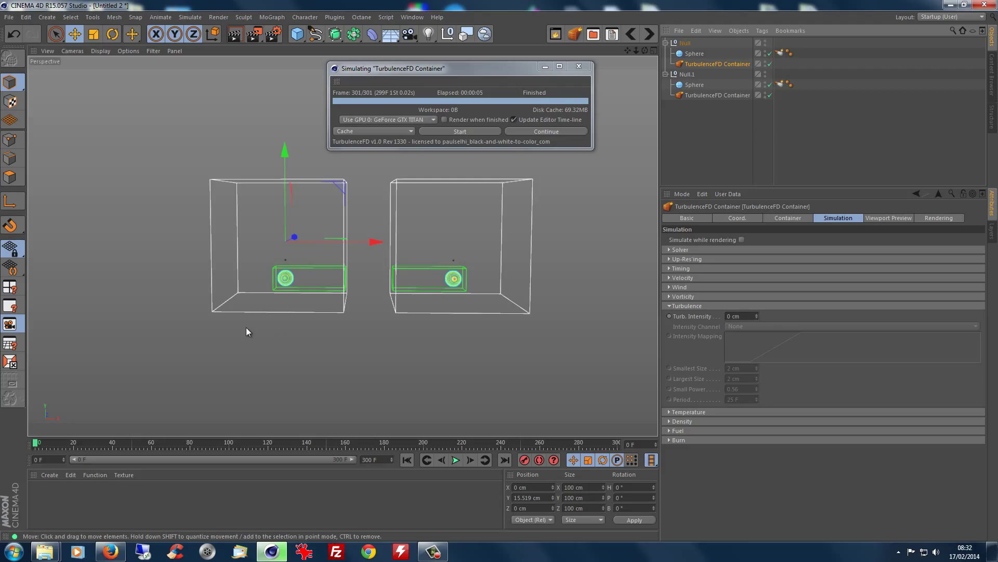
Add the first container's Voxel Size parameter to the viewport HUD.
{"action": "left_click", "coordinate": [793, 217]}
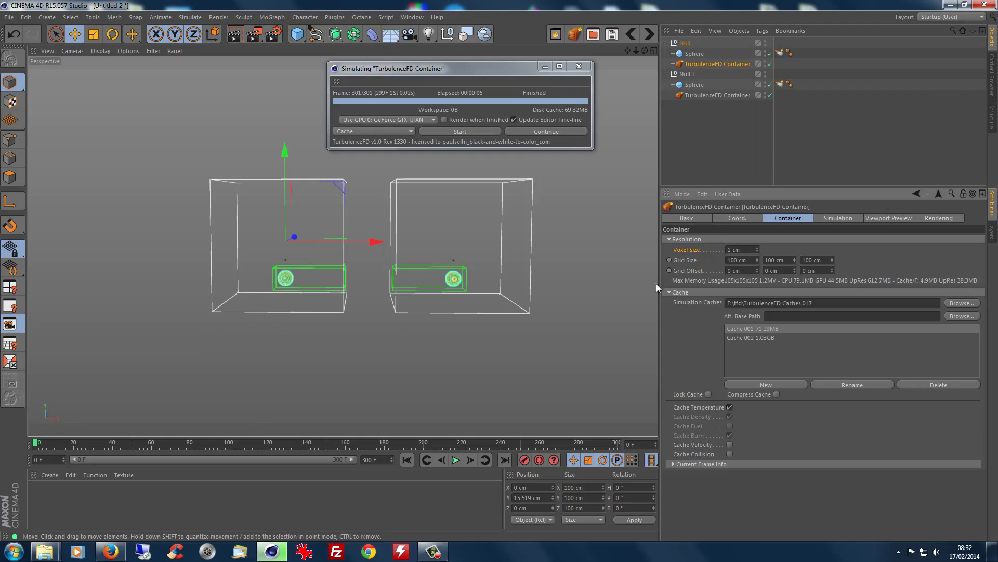
{"action": "right_click", "coordinate": [692, 253]}
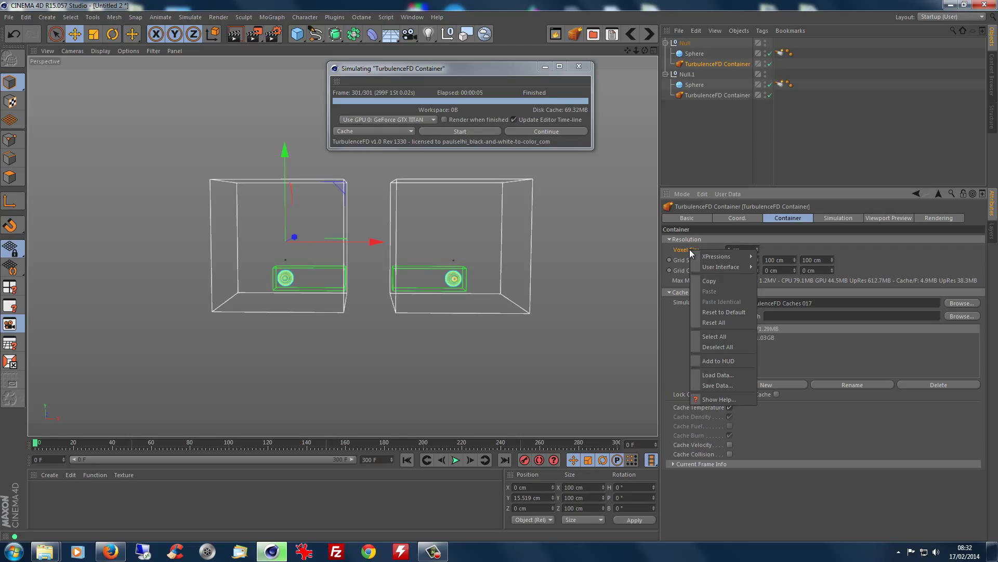
{"action": "left_click", "coordinate": [714, 361]}
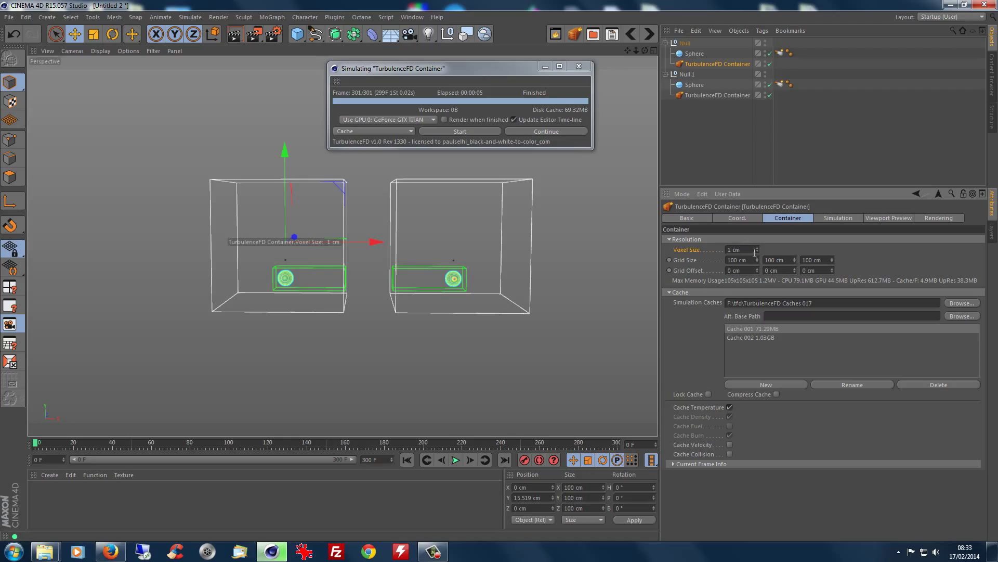
Nudge Voxel Size to 1.012 cm, undo back to 1 cm, and drag the label below the left box.
{"action": "left_click_drag", "start_coordinate": [757, 249], "coordinate": [757, 248]}
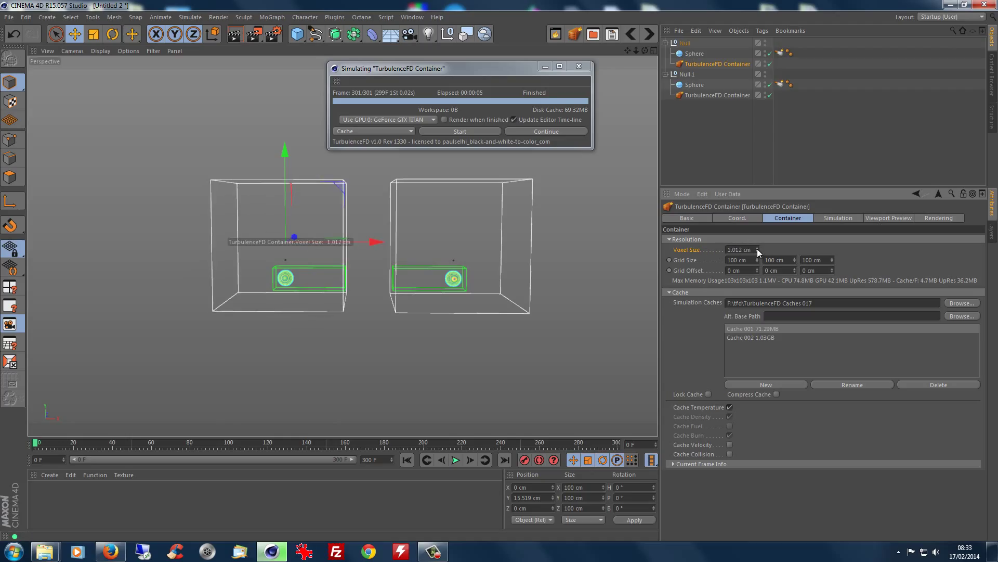
{"action": "key", "text": "ctrl+z"}
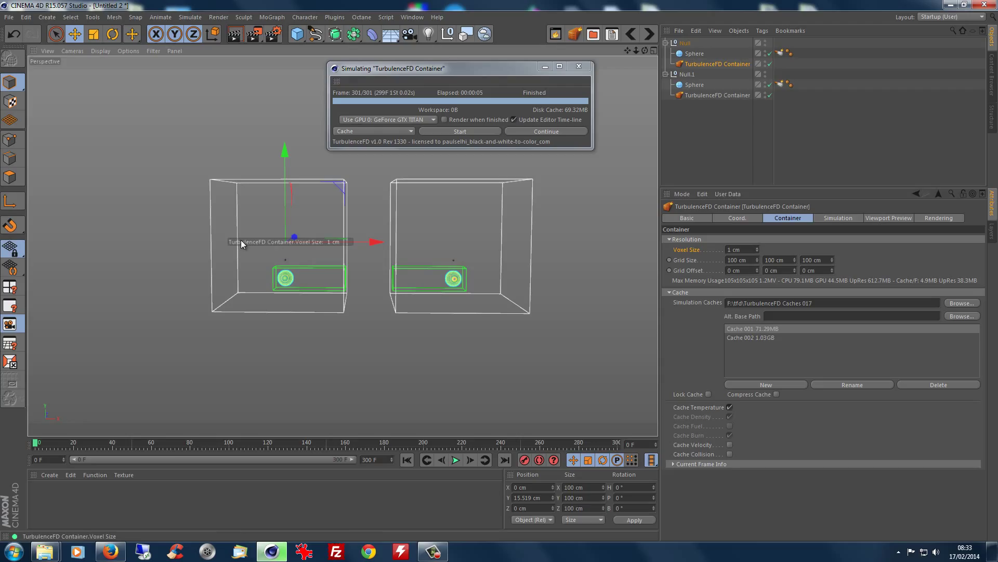
{"action": "left_click_drag", "start_coordinate": [242, 241], "coordinate": [222, 330]}
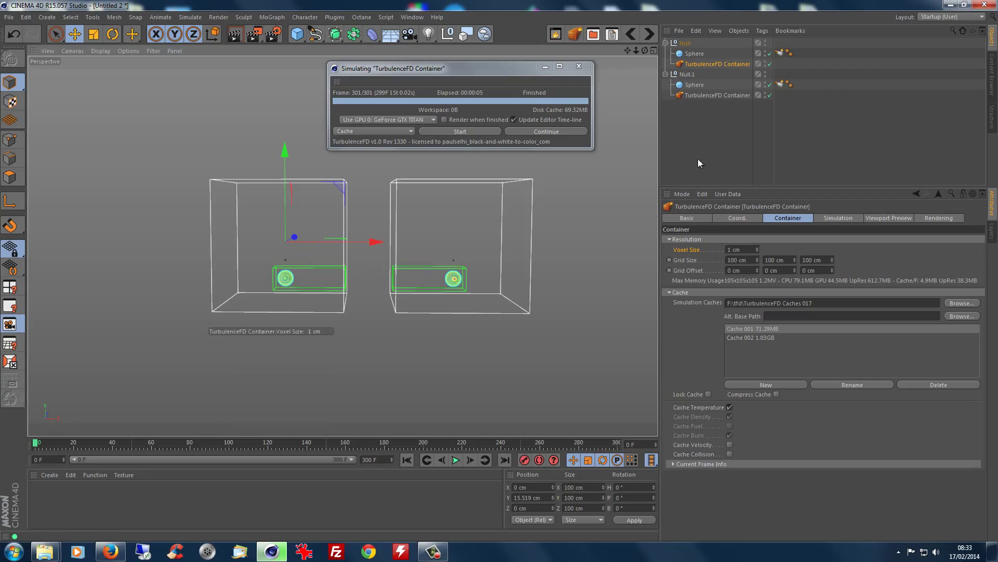
Rename the second container under Null.1 to 'TurbulenceFD1 Container' on its Basic tab.
{"action": "left_click", "coordinate": [722, 96]}
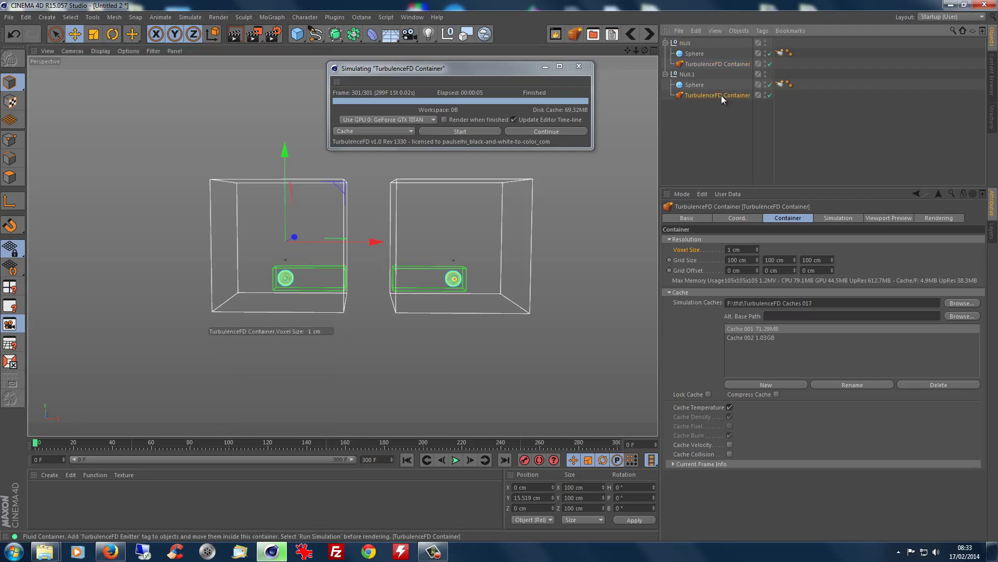
{"action": "left_click", "coordinate": [719, 65]}
{"action": "left_click", "coordinate": [729, 96]}
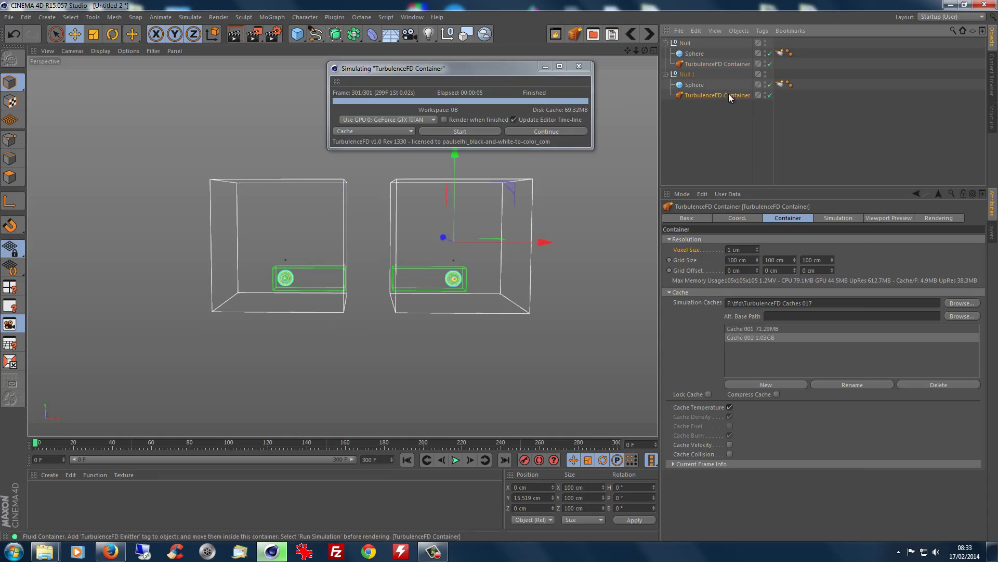
{"action": "right_click", "coordinate": [718, 95]}
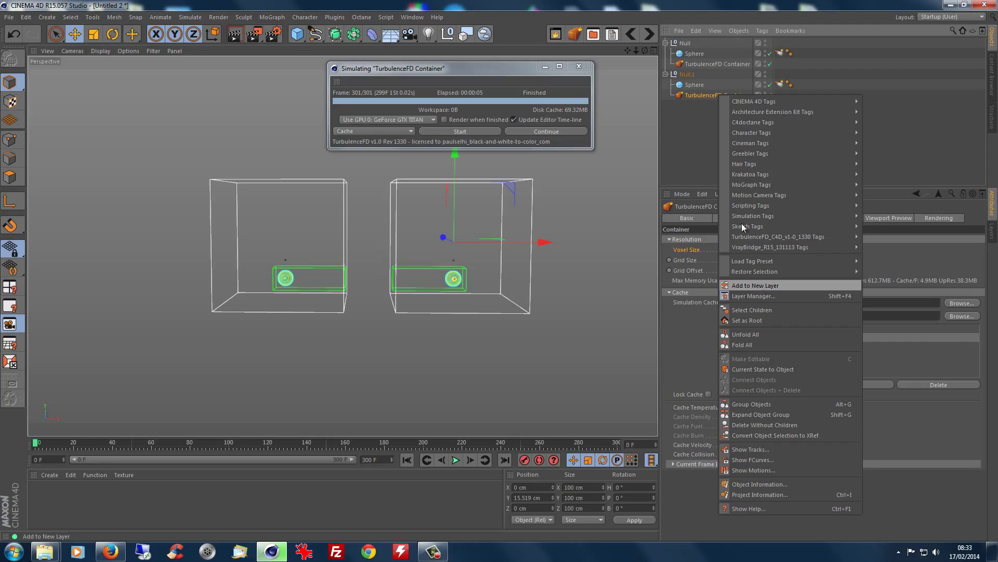
{"action": "left_click", "coordinate": [700, 96]}
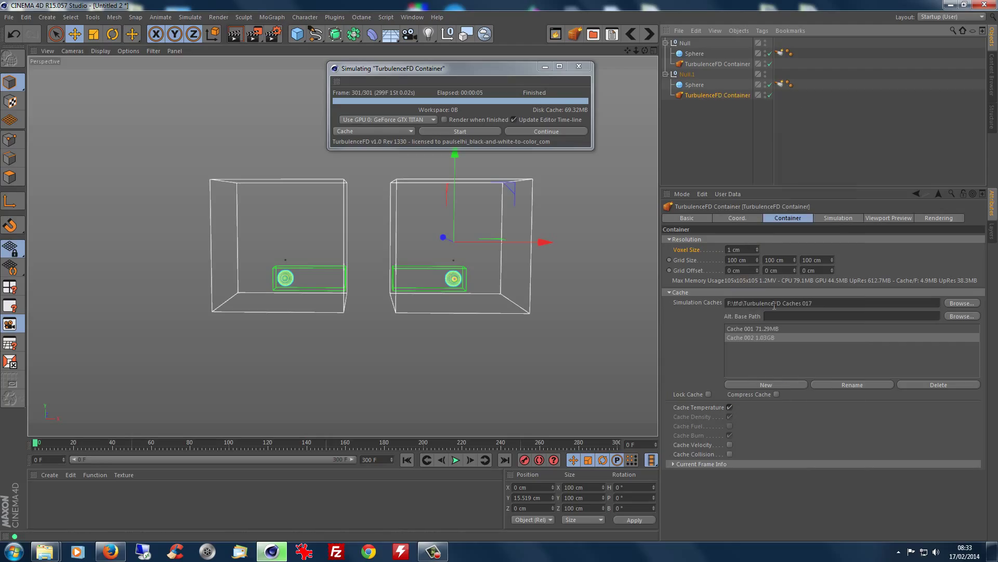
{"action": "left_click", "coordinate": [700, 219]}
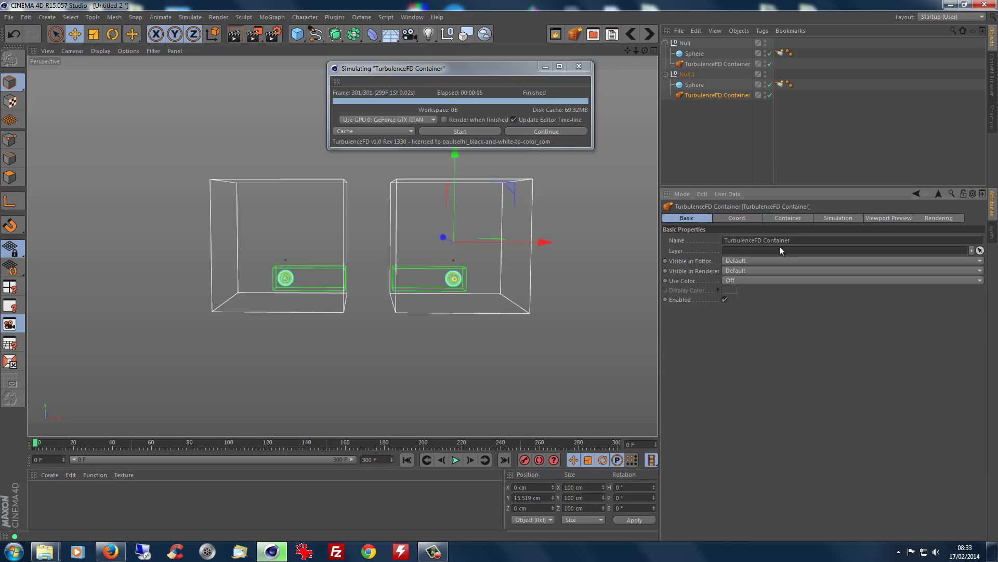
{"action": "left_click", "coordinate": [763, 239]}
{"action": "type", "text": "1"}
{"action": "key", "text": "Return"}
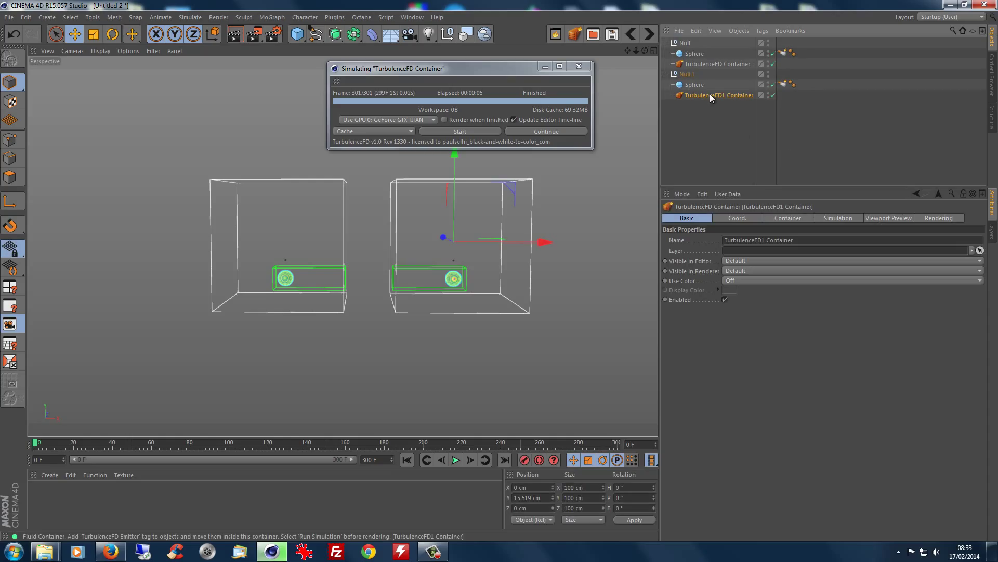
{"action": "left_click", "coordinate": [798, 218]}
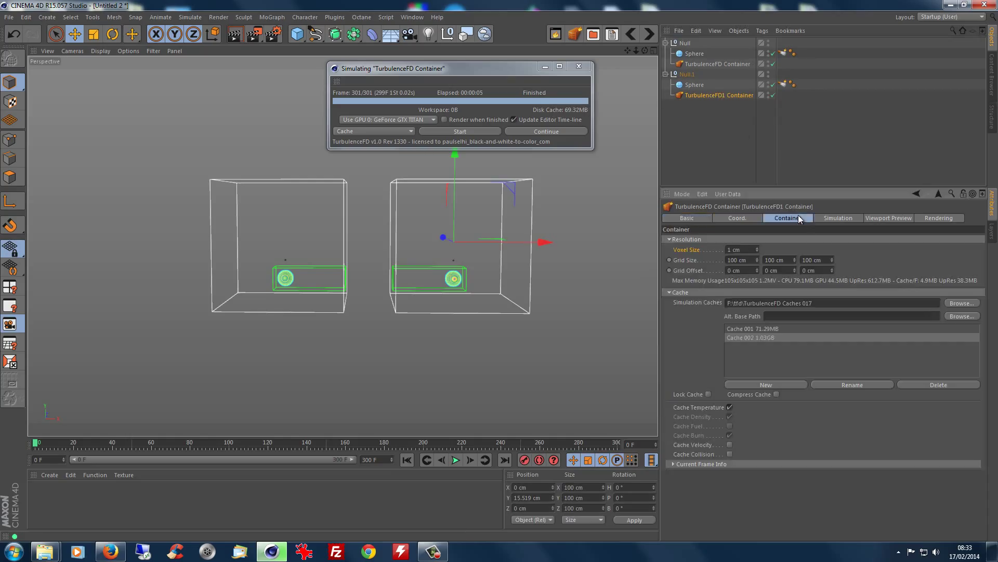
Add the second container's Voxel Size to the HUD and place it below the right box.
{"action": "right_click", "coordinate": [688, 250]}
{"action": "left_click", "coordinate": [713, 358]}
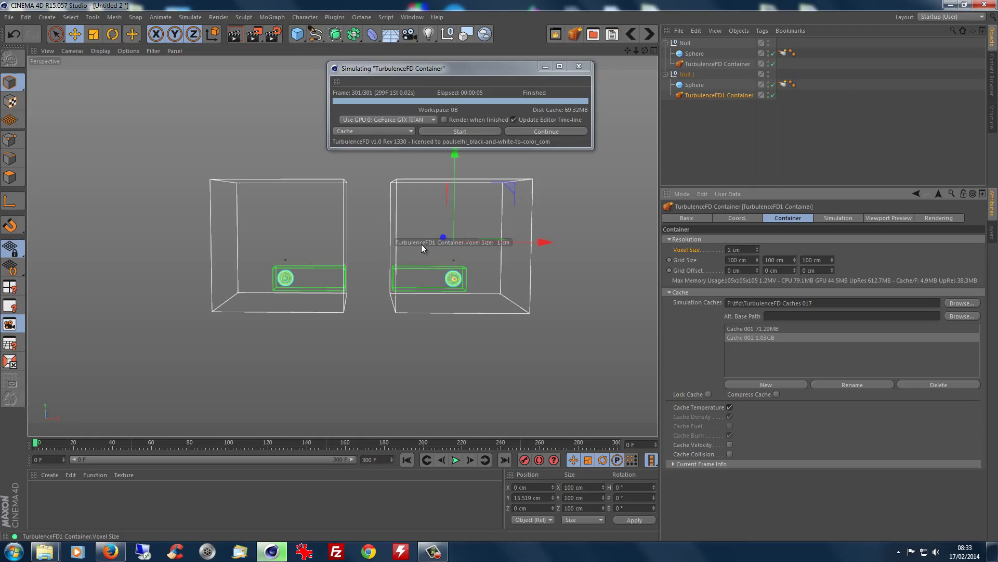
{"action": "left_click_drag", "start_coordinate": [421, 244], "coordinate": [432, 335], "text": "ctrl"}
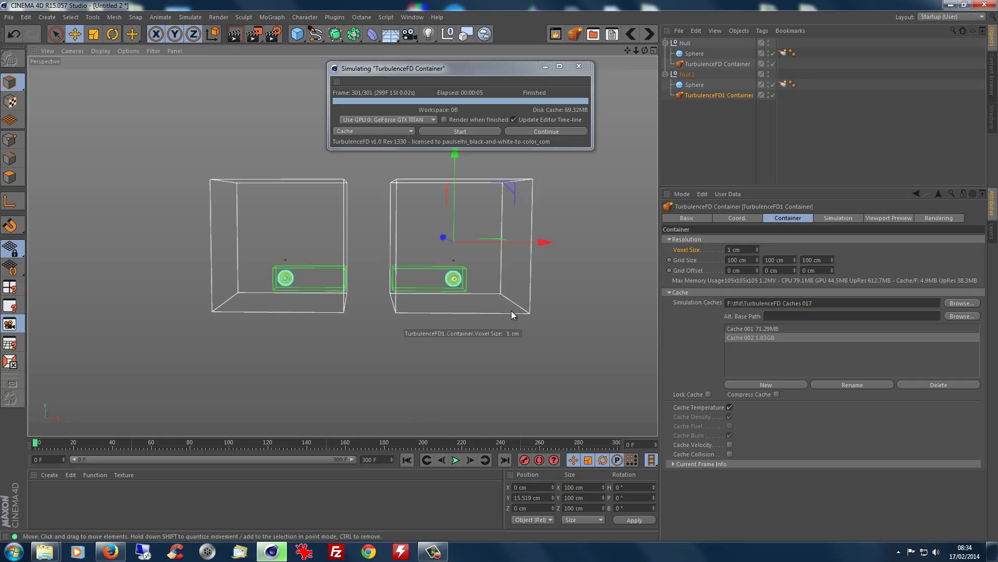
Set both Voxel Size labels to show at all times, then render the active view.
{"action": "right_click", "coordinate": [494, 330]}
{"action": "mouse_move", "coordinate": [509, 340]}
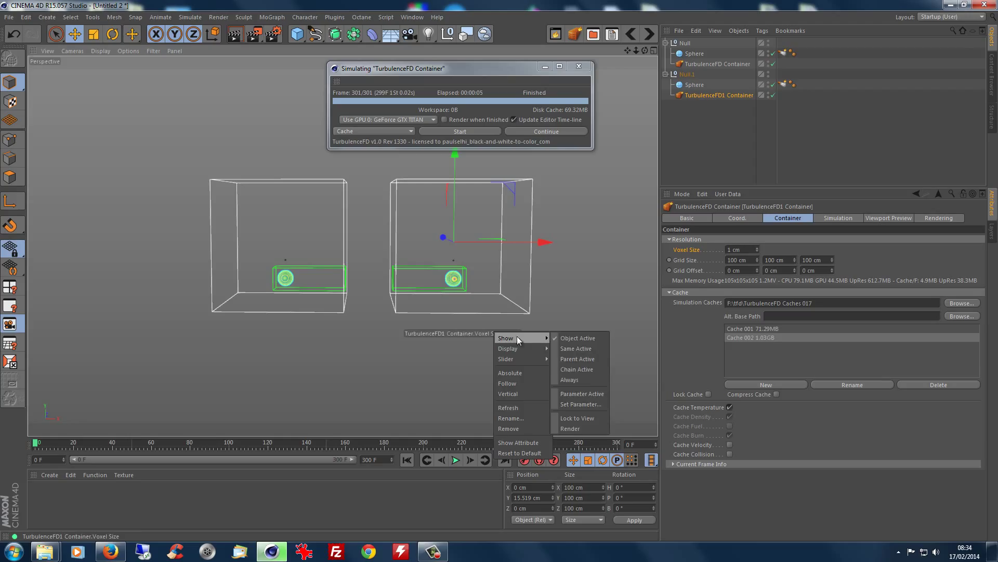
{"action": "left_click", "coordinate": [582, 379]}
{"action": "left_click", "coordinate": [705, 65]}
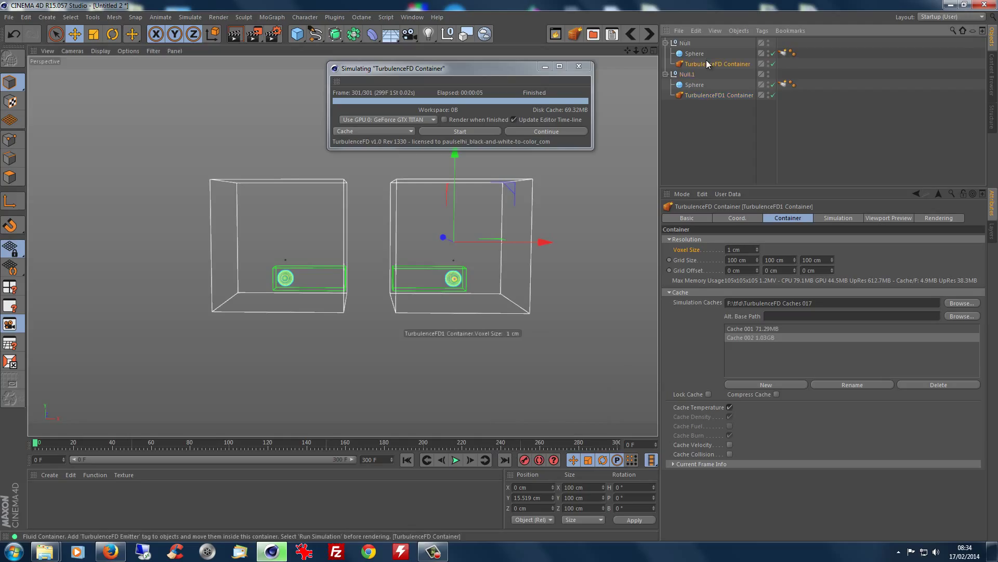
{"action": "right_click", "coordinate": [308, 331]}
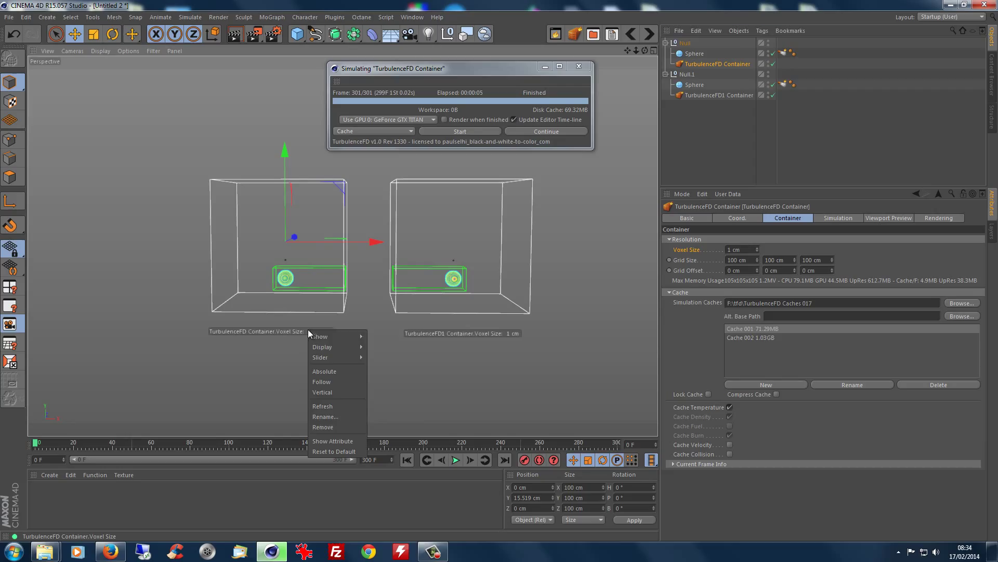
{"action": "mouse_move", "coordinate": [323, 338]}
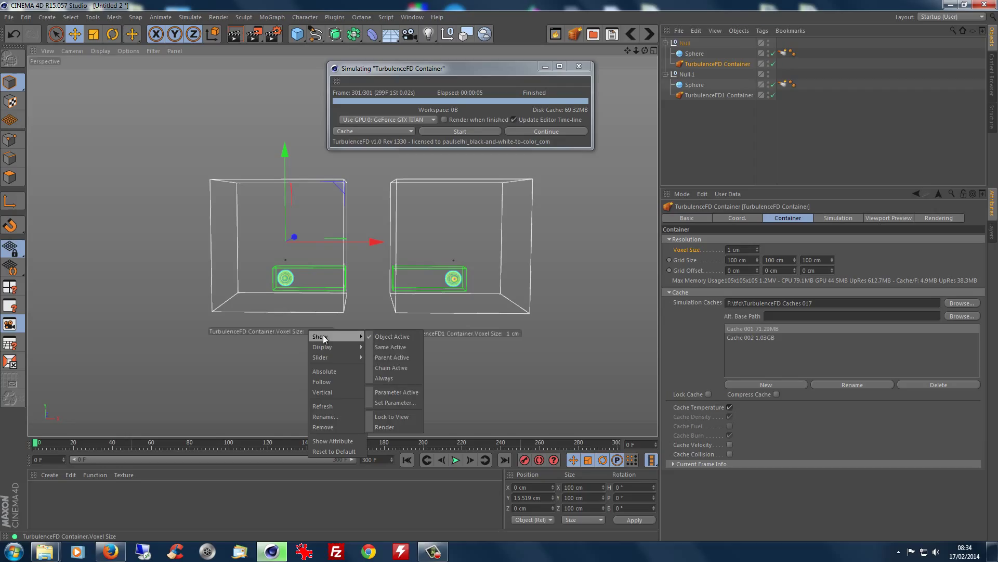
{"action": "left_click", "coordinate": [392, 378]}
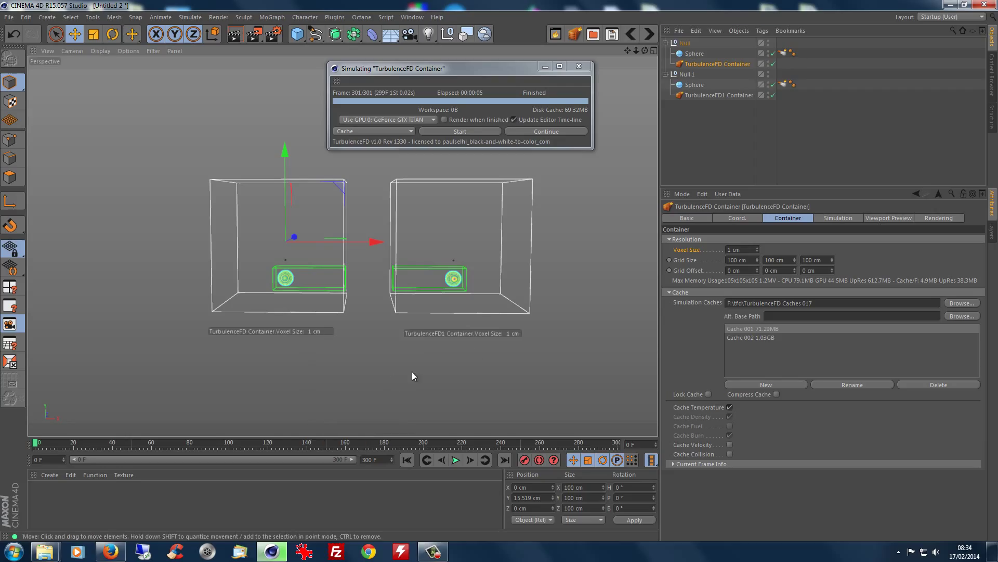
{"action": "left_click", "coordinate": [703, 137]}
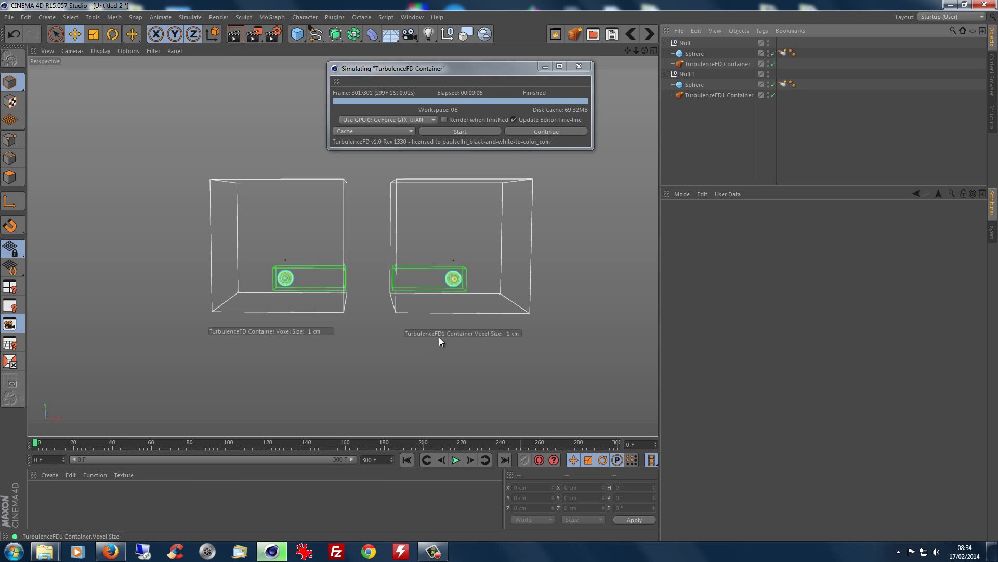
{"action": "left_click", "coordinate": [232, 36]}
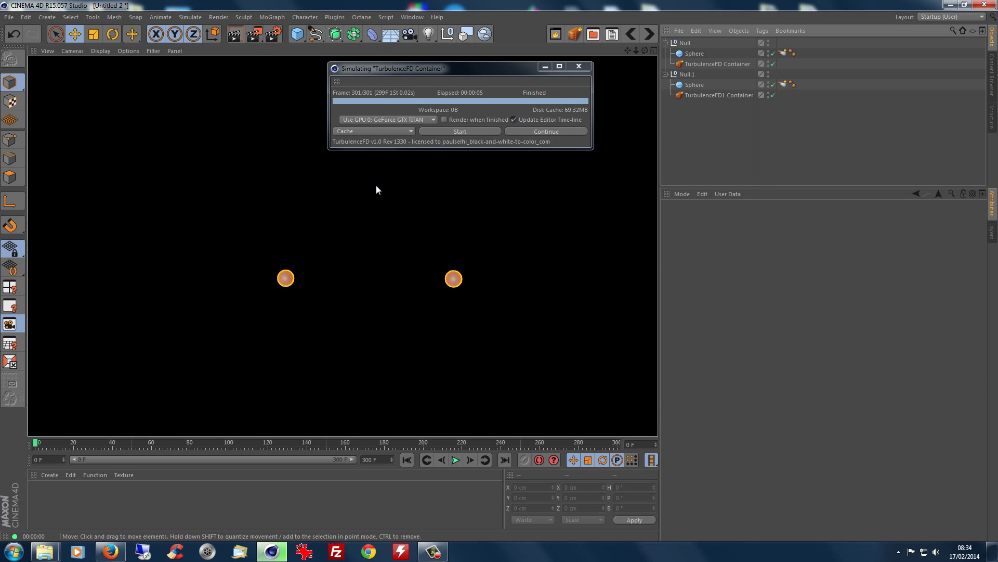
Set both Voxel Size HUD labels to Show > Render.
{"action": "left_click", "coordinate": [707, 93]}
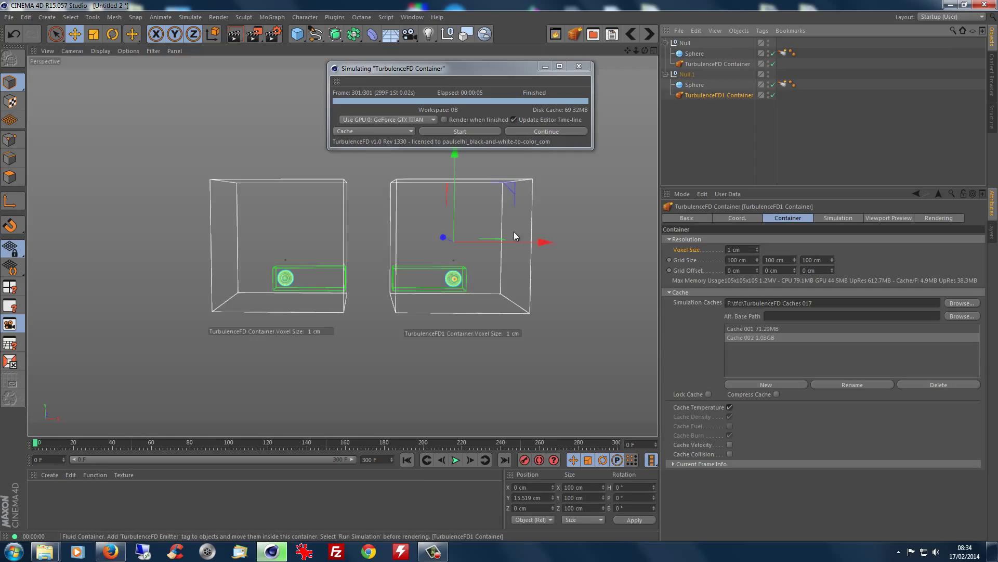
{"action": "right_click", "coordinate": [474, 332]}
{"action": "mouse_move", "coordinate": [476, 335]}
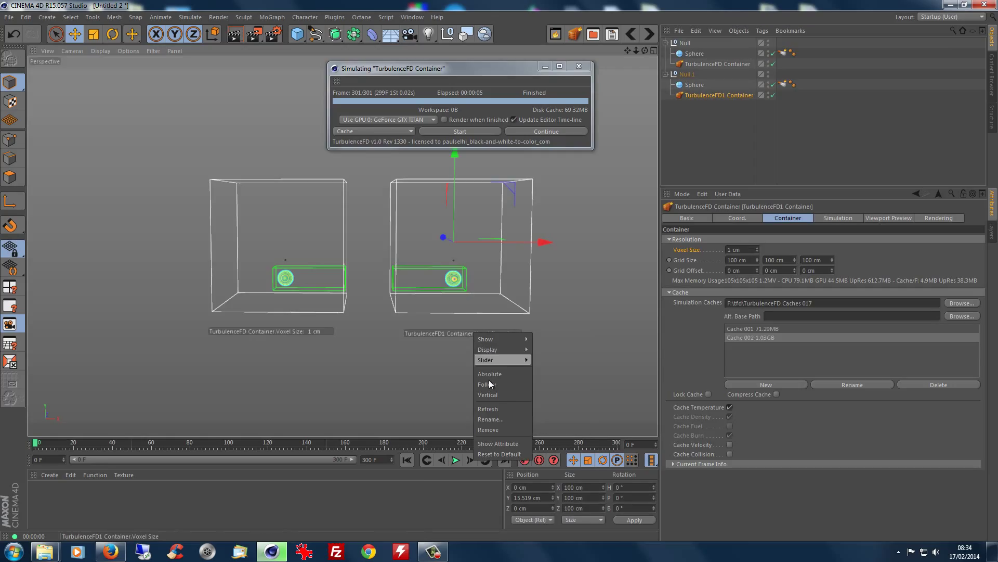
{"action": "mouse_move", "coordinate": [503, 359]}
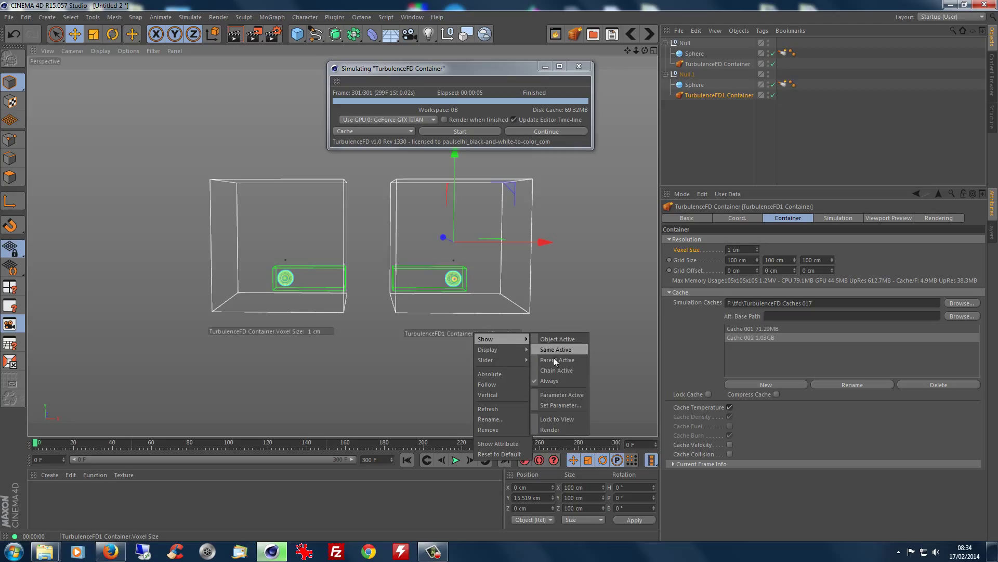
{"action": "left_click", "coordinate": [554, 430]}
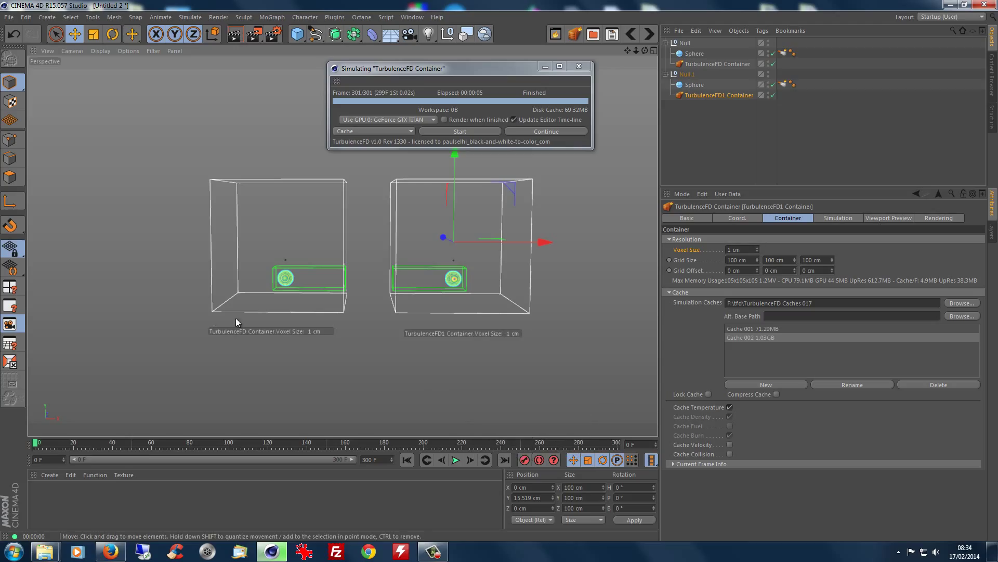
{"action": "right_click", "coordinate": [269, 329]}
{"action": "mouse_move", "coordinate": [306, 337]}
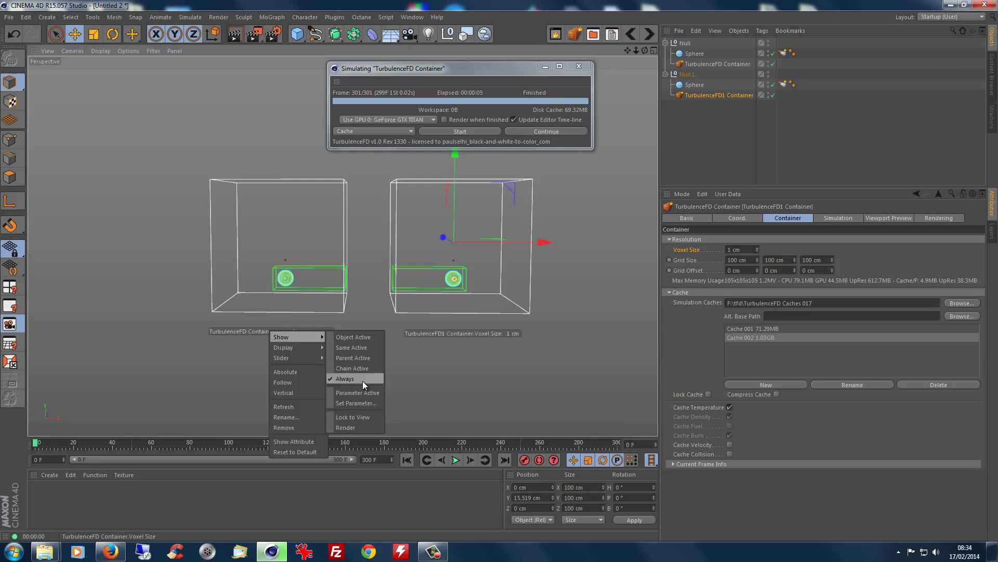
{"action": "left_click", "coordinate": [352, 428]}
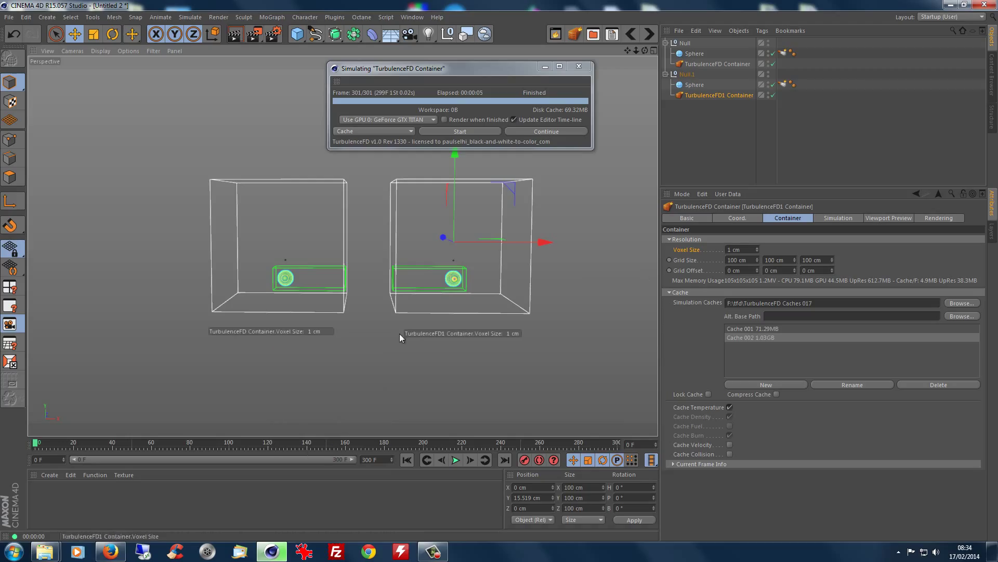
Browse the project settings and the viewport's HUD, View, Back and Display settings.
{"action": "left_click", "coordinate": [685, 195]}
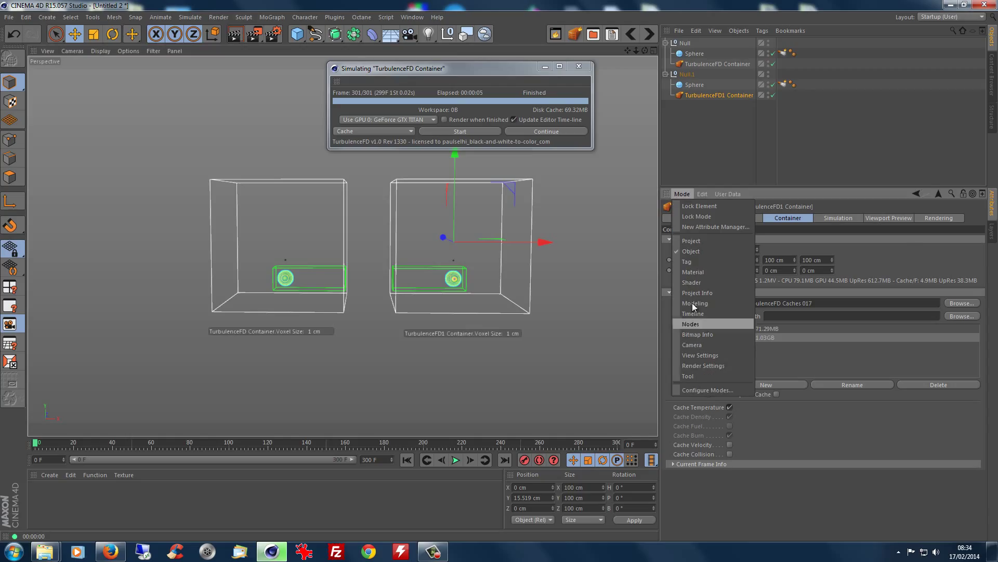
{"action": "left_click", "coordinate": [690, 242]}
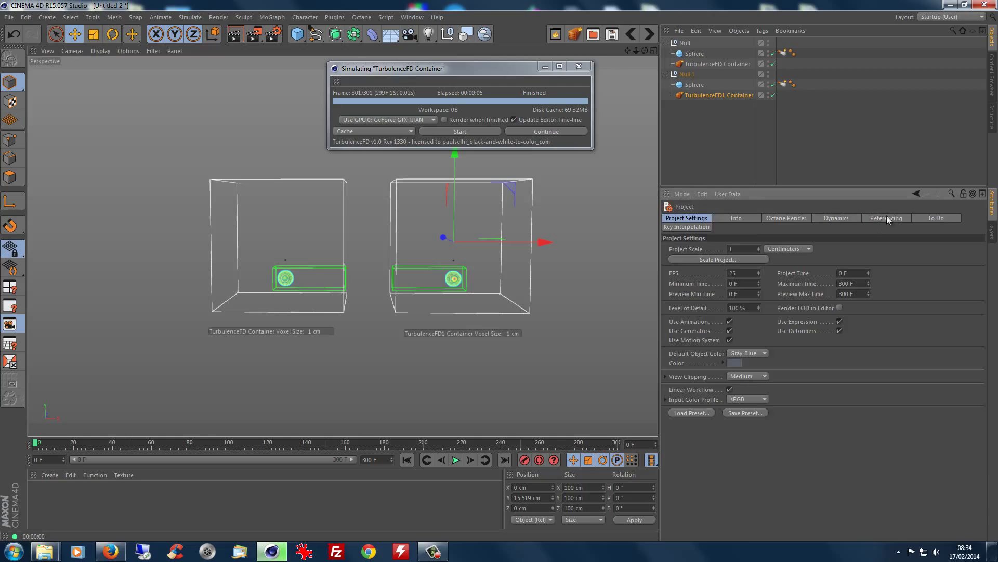
{"action": "left_click", "coordinate": [681, 194]}
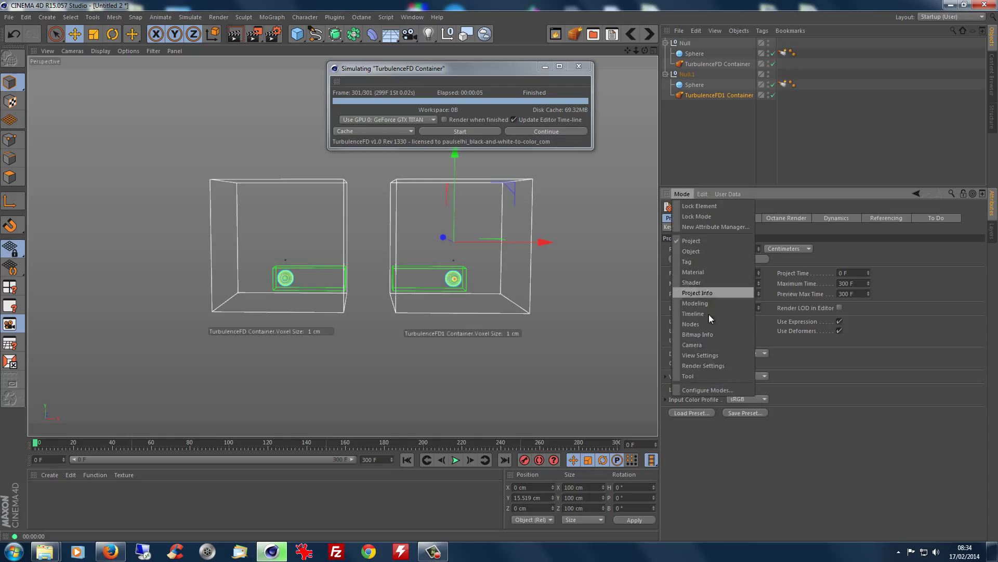
{"action": "left_click", "coordinate": [708, 355]}
{"action": "left_click", "coordinate": [833, 219]}
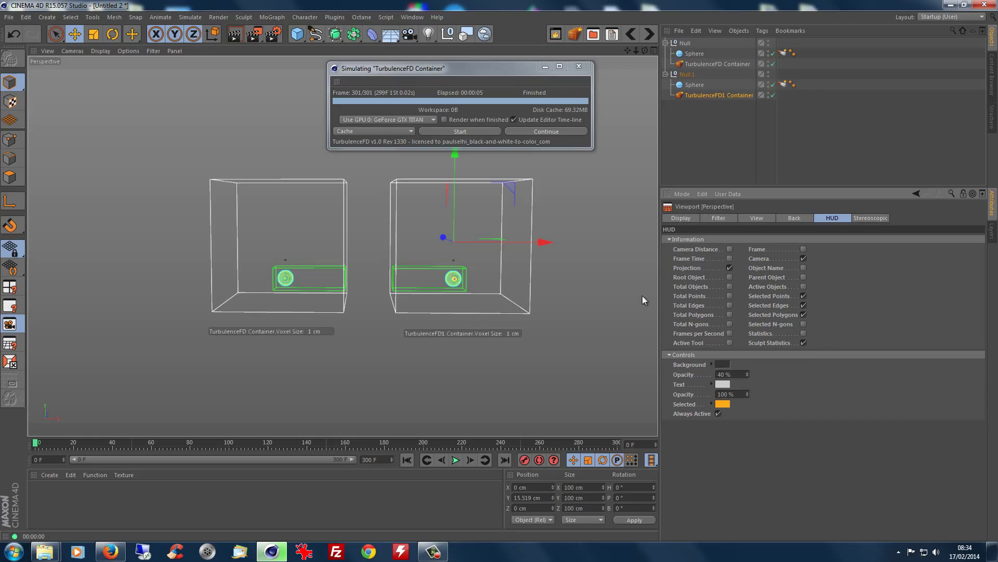
{"action": "left_click", "coordinate": [749, 218]}
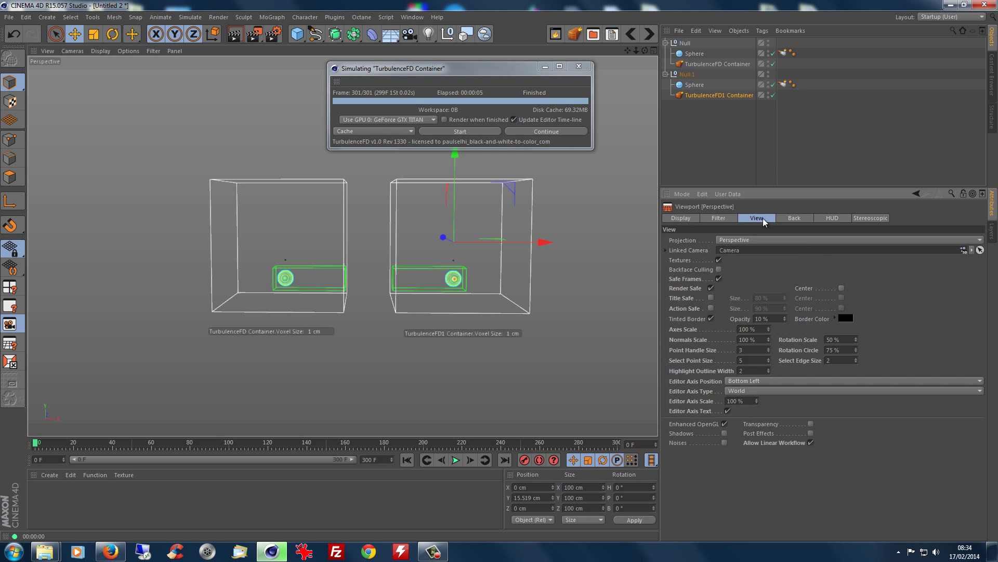
{"action": "left_click", "coordinate": [784, 218]}
{"action": "left_click", "coordinate": [693, 215]}
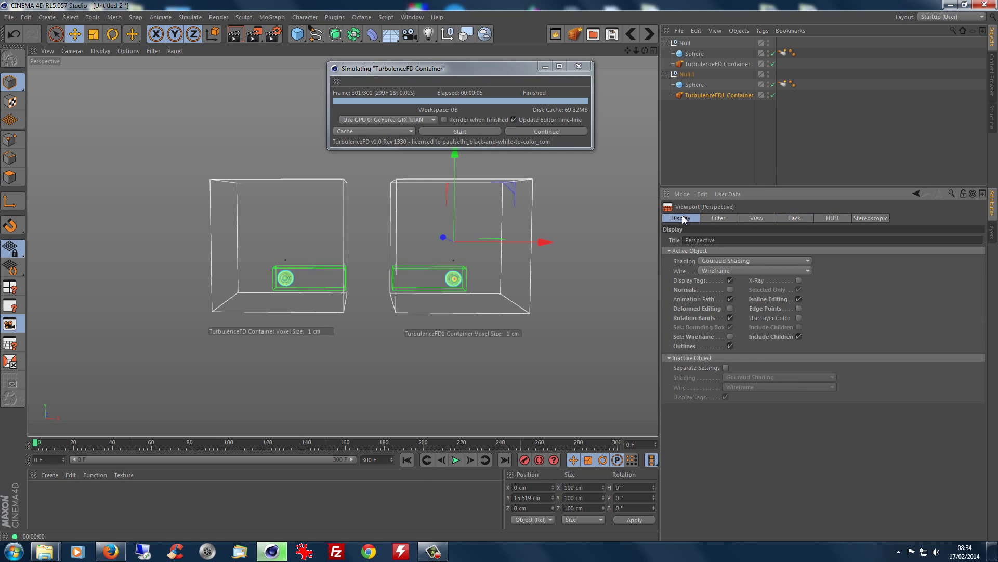
Play the fire simulation to about frame 33, then rewind to frame 0.
{"action": "left_click", "coordinate": [455, 460]}
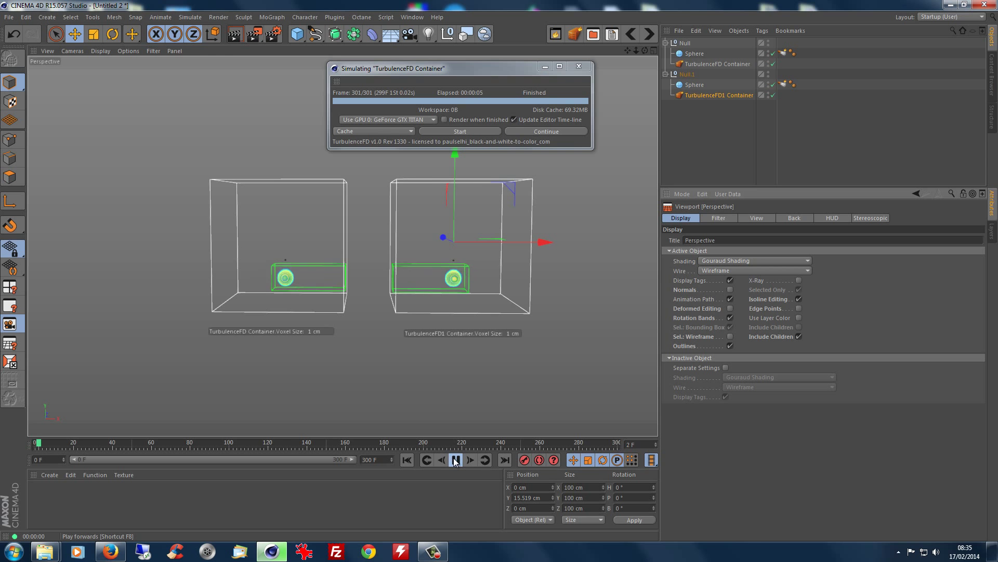
{"action": "left_click", "coordinate": [456, 460]}
{"action": "left_click", "coordinate": [235, 34]}
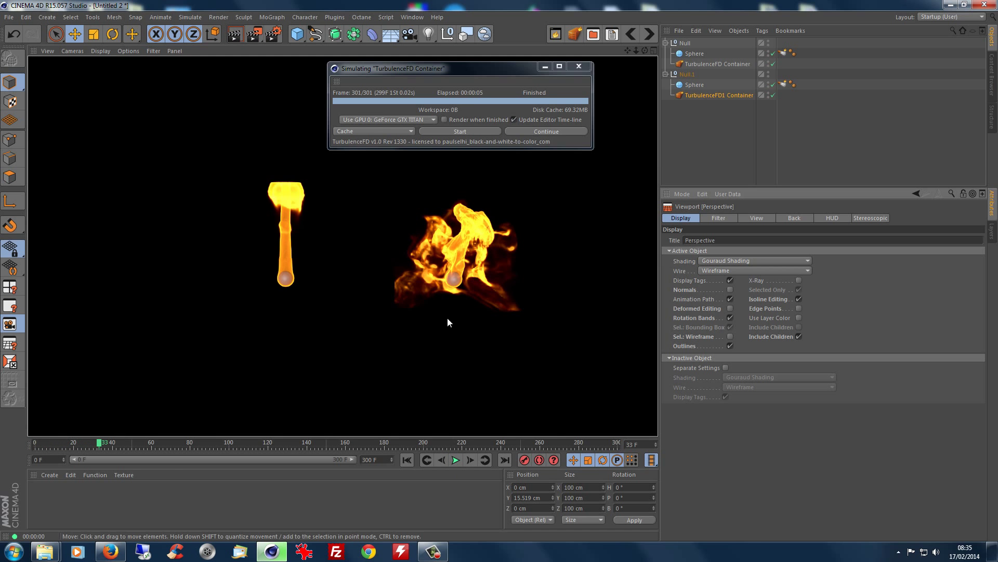
{"action": "left_click", "coordinate": [404, 460]}
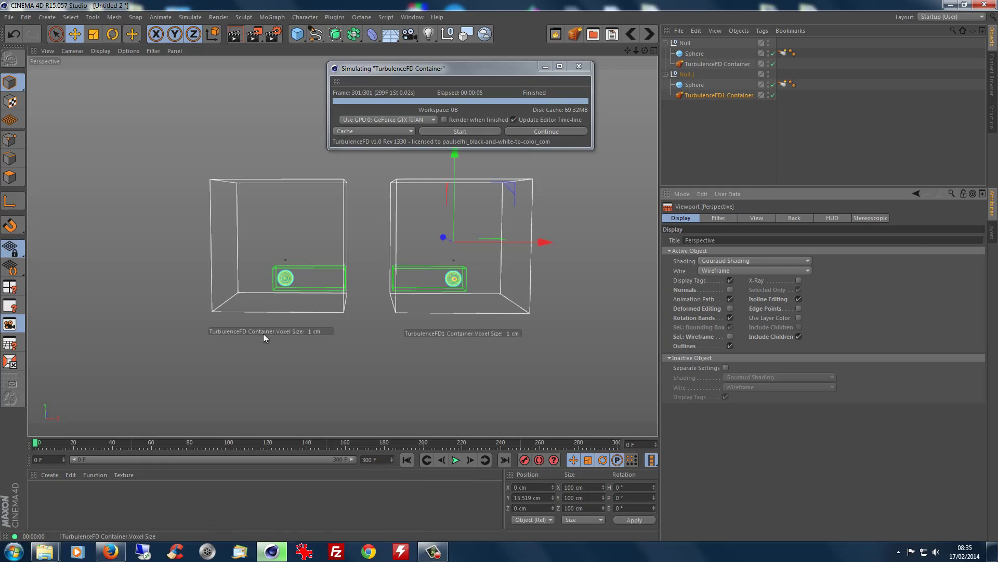
Check Render HUD in the render Options, close Render Settings, and test-render the active view.
{"action": "left_click", "coordinate": [273, 34]}
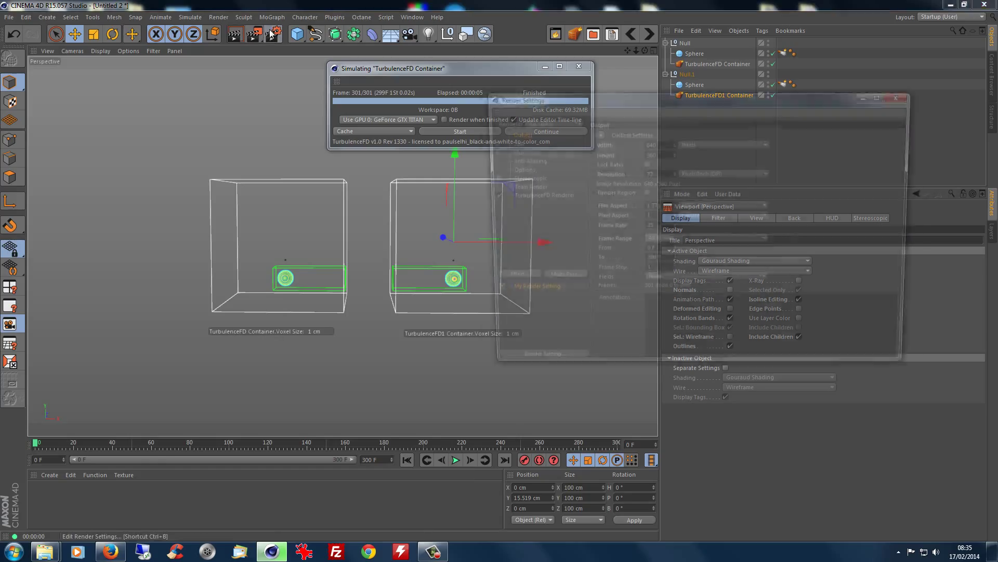
{"action": "left_click", "coordinate": [516, 169]}
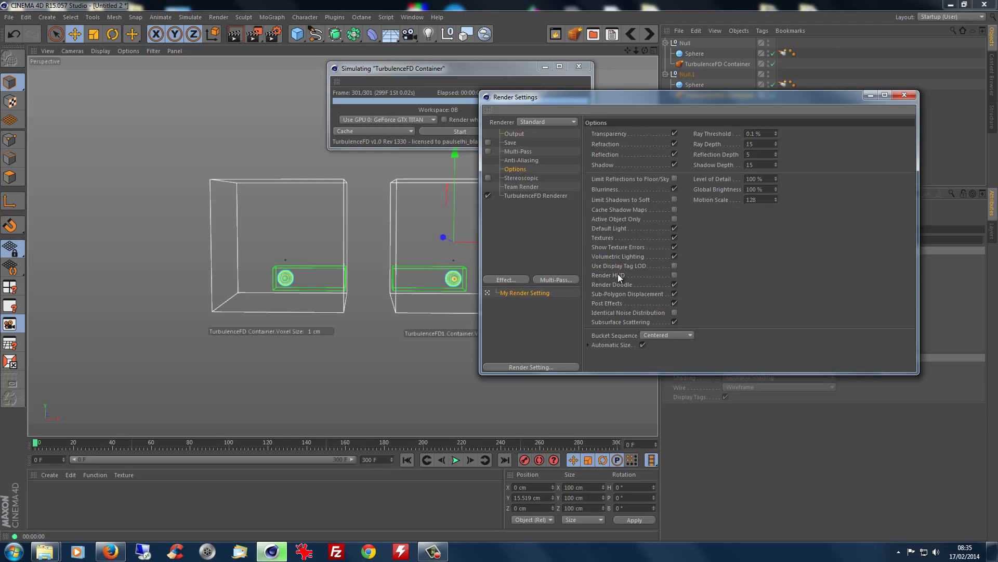
{"action": "left_click", "coordinate": [674, 274]}
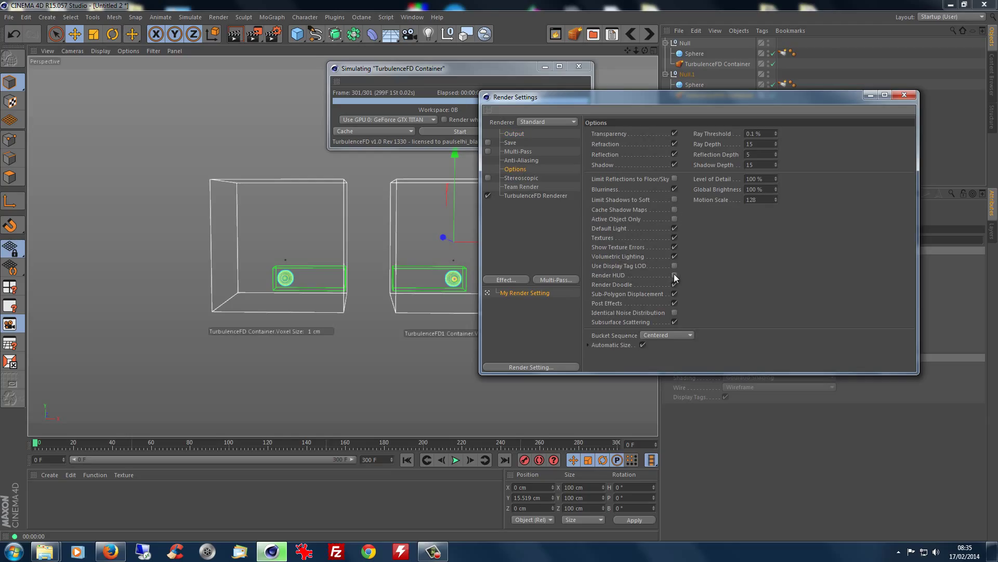
{"action": "left_click", "coordinate": [905, 95]}
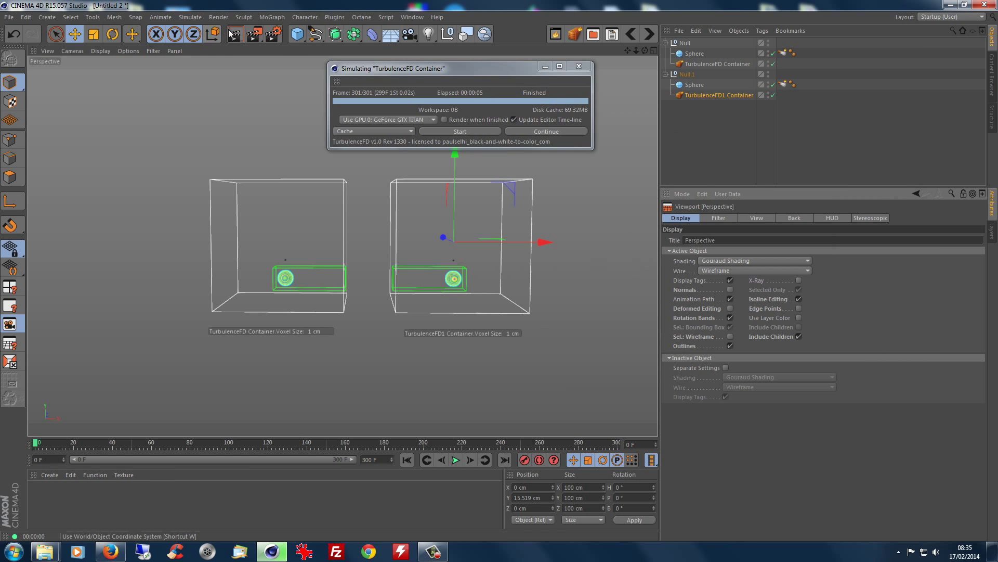
{"action": "left_click", "coordinate": [234, 34]}
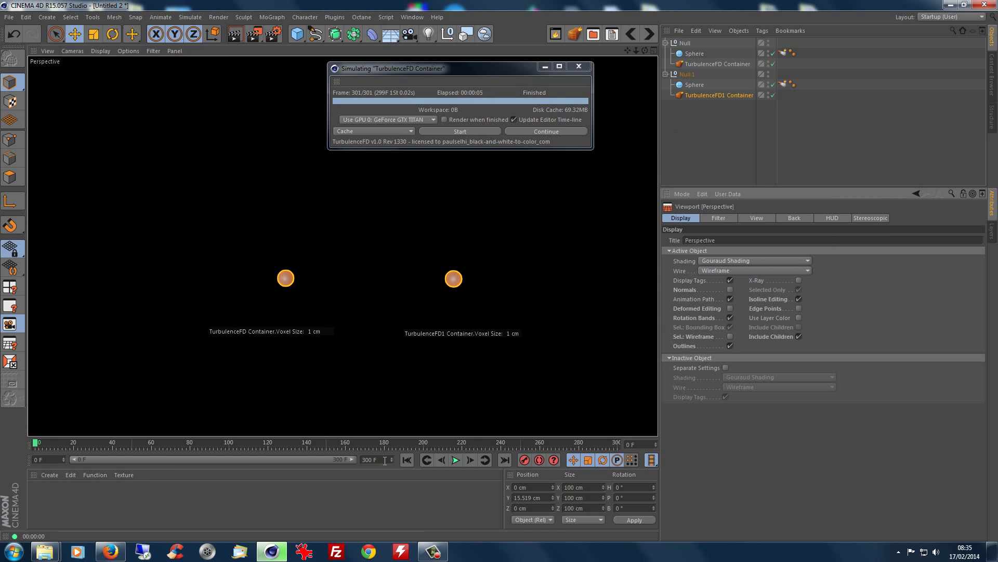
{"action": "left_click", "coordinate": [404, 462]}
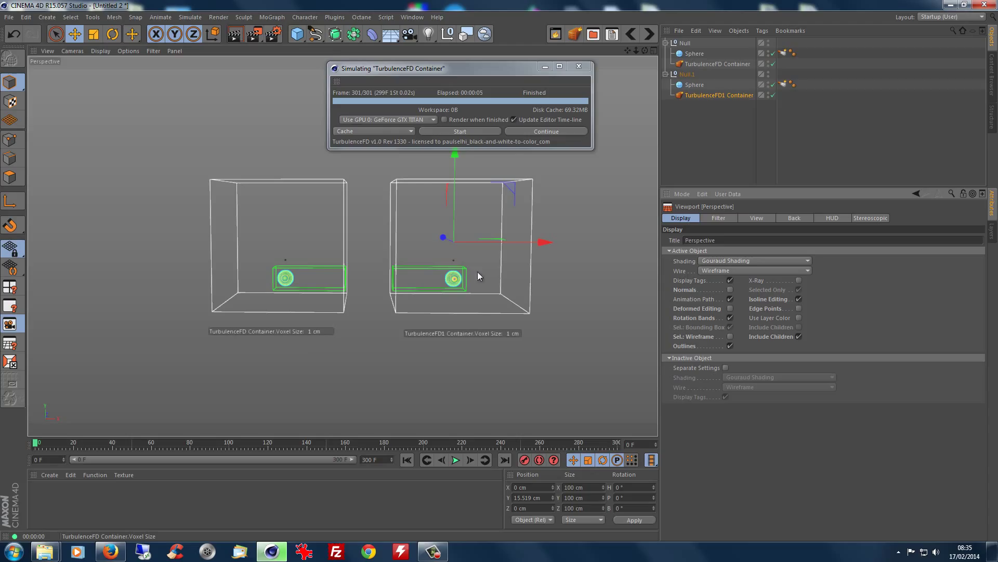
Reset the left container's Voxel Size to 1 cm.
{"action": "left_click_drag", "start_coordinate": [313, 332], "coordinate": [500, 270]}
{"action": "left_click", "coordinate": [724, 96]}
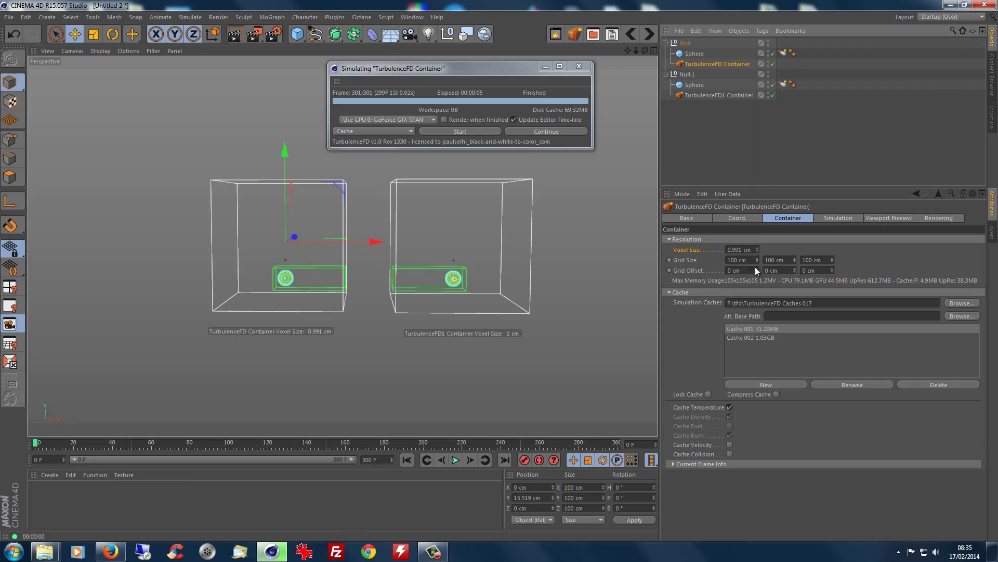
{"action": "left_click", "coordinate": [756, 251]}
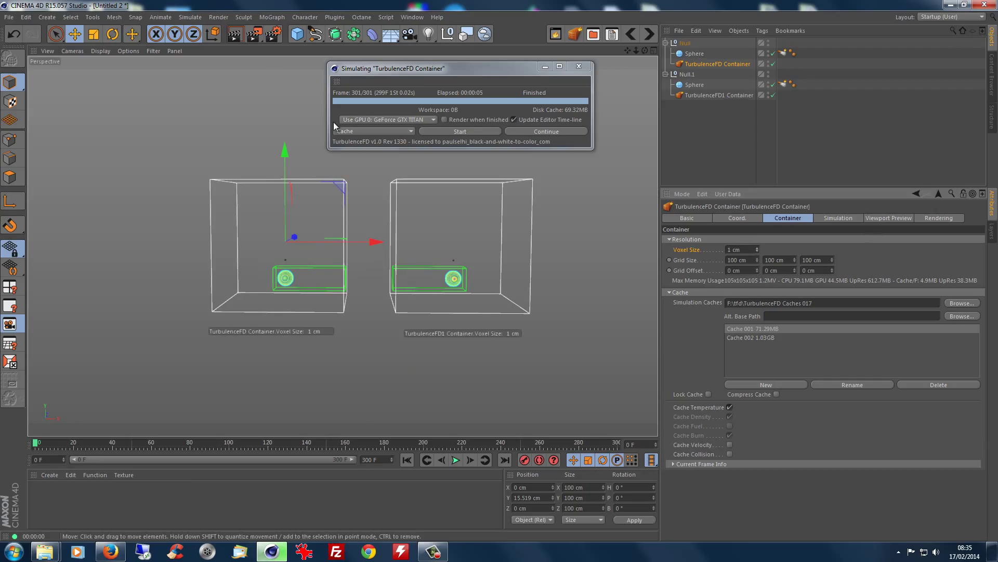
Render the animation to Picture Viewer without saving, play it back, rewind, and close the viewer.
{"action": "left_click", "coordinate": [255, 38]}
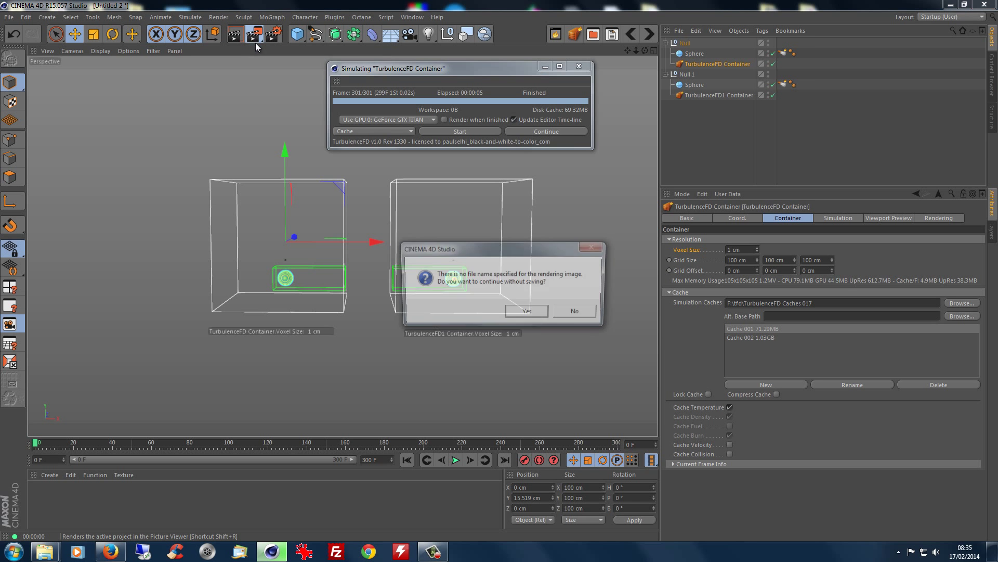
{"action": "left_click", "coordinate": [528, 313]}
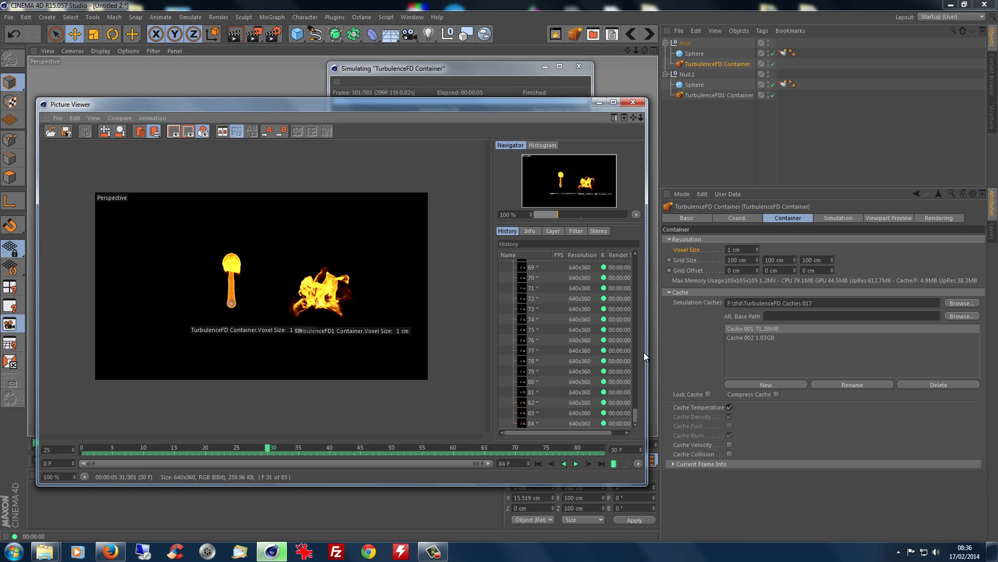
{"action": "left_click", "coordinate": [576, 462]}
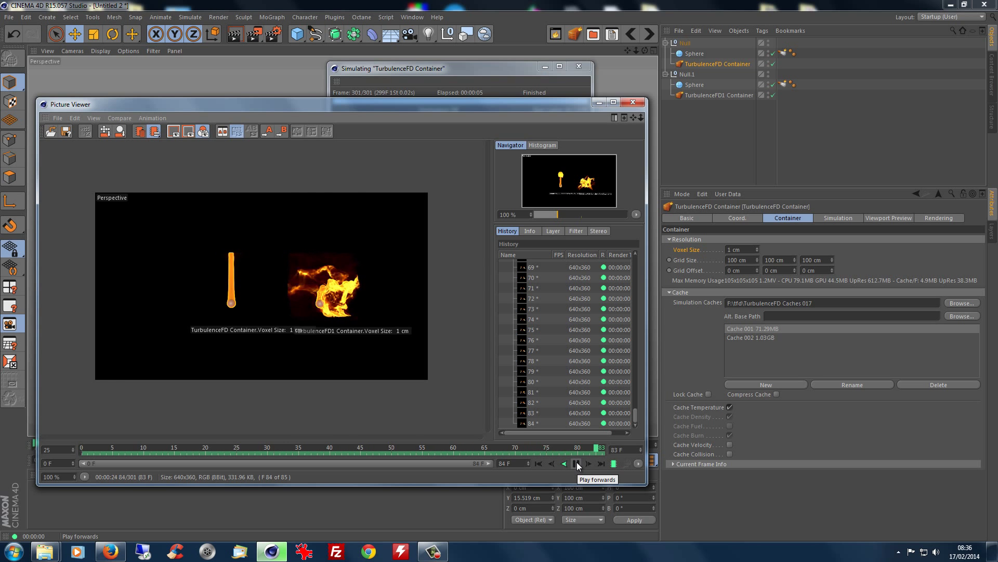
{"action": "left_click", "coordinate": [538, 463]}
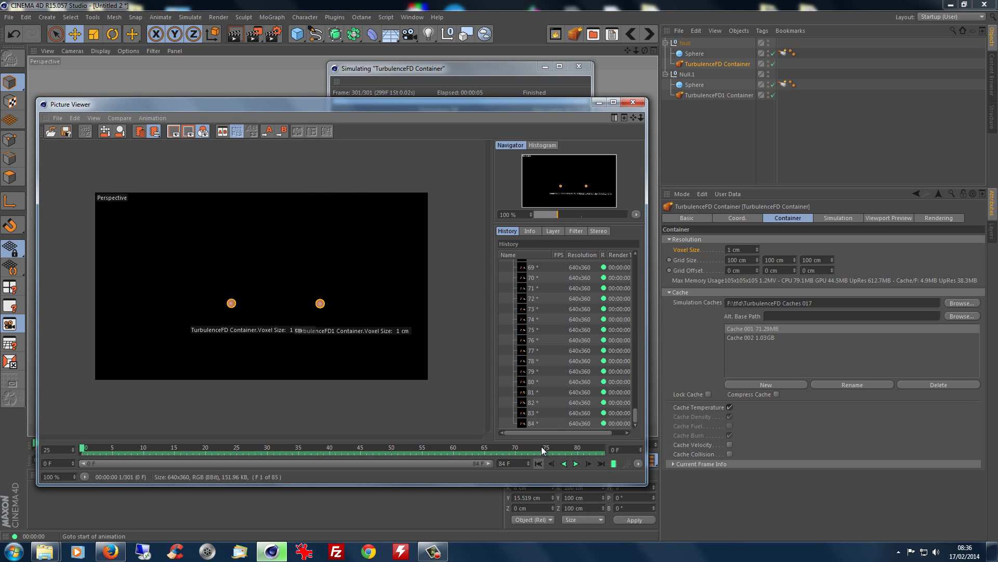
{"action": "left_click", "coordinate": [633, 101]}
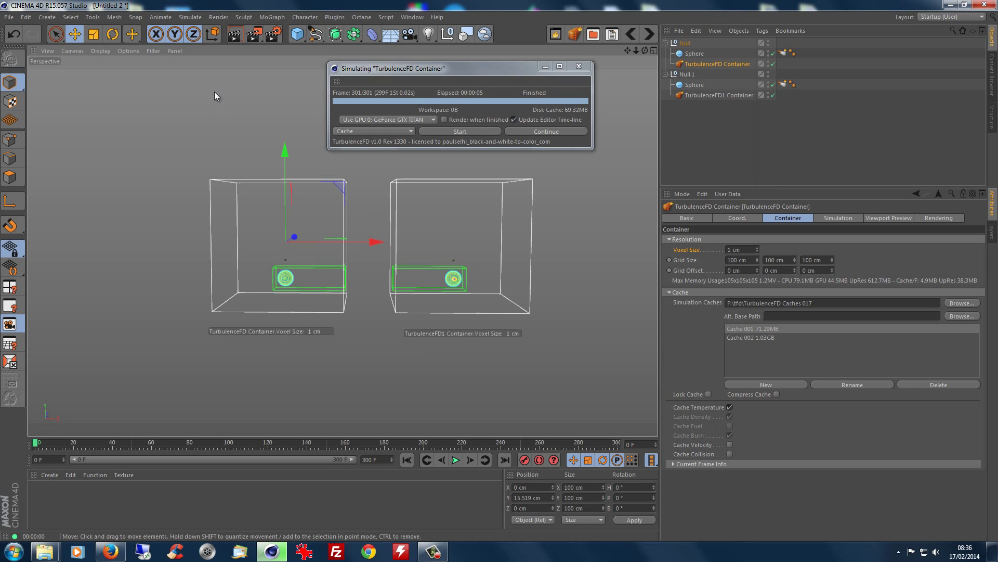
Set the output to 1280 x 720 with HDTV 16:9 film aspect and render to Picture Viewer unsaved.
{"action": "left_click", "coordinate": [233, 35]}
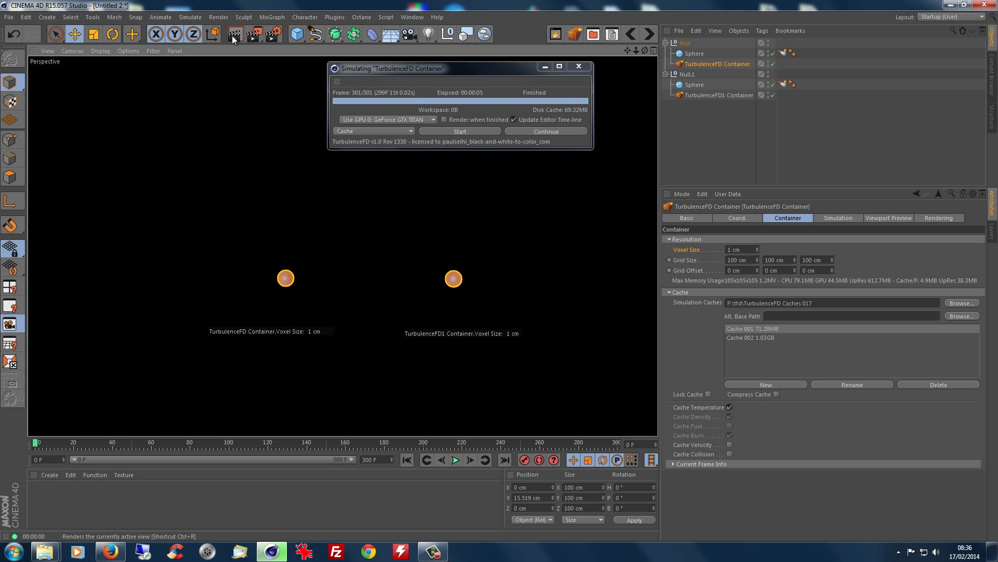
{"action": "left_click", "coordinate": [273, 35]}
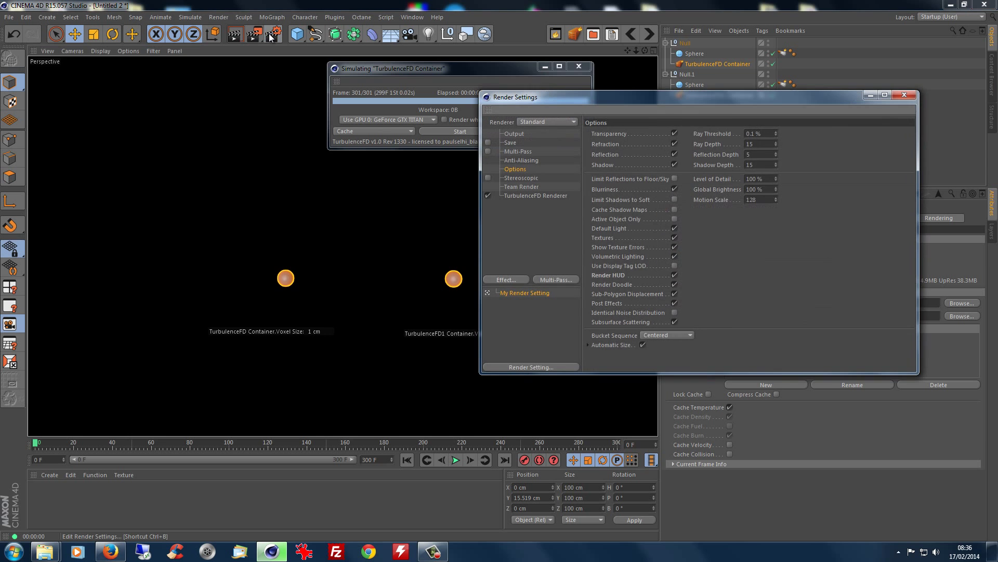
{"action": "left_click", "coordinate": [512, 133]}
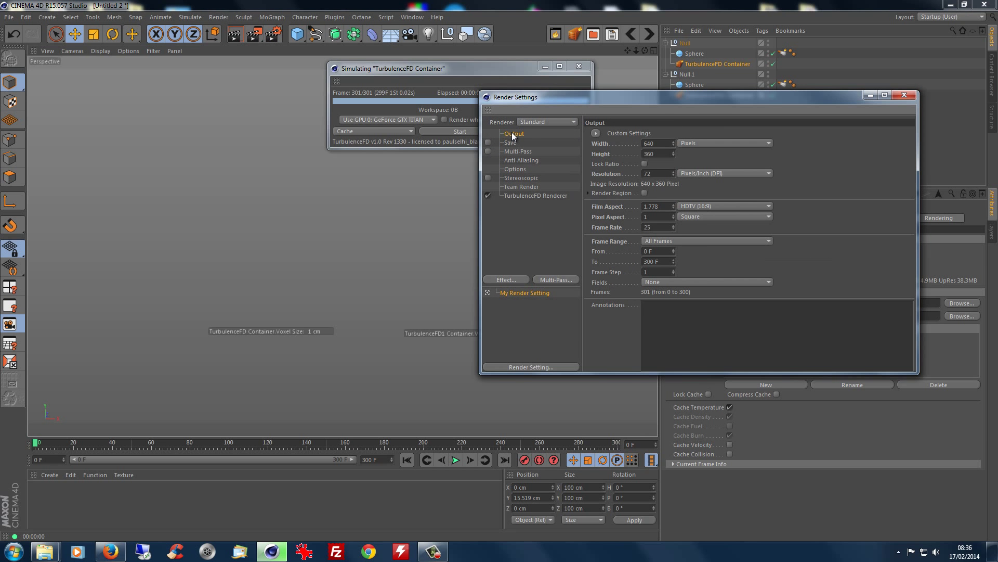
{"action": "left_click", "coordinate": [596, 134]}
{"action": "mouse_move", "coordinate": [603, 144]}
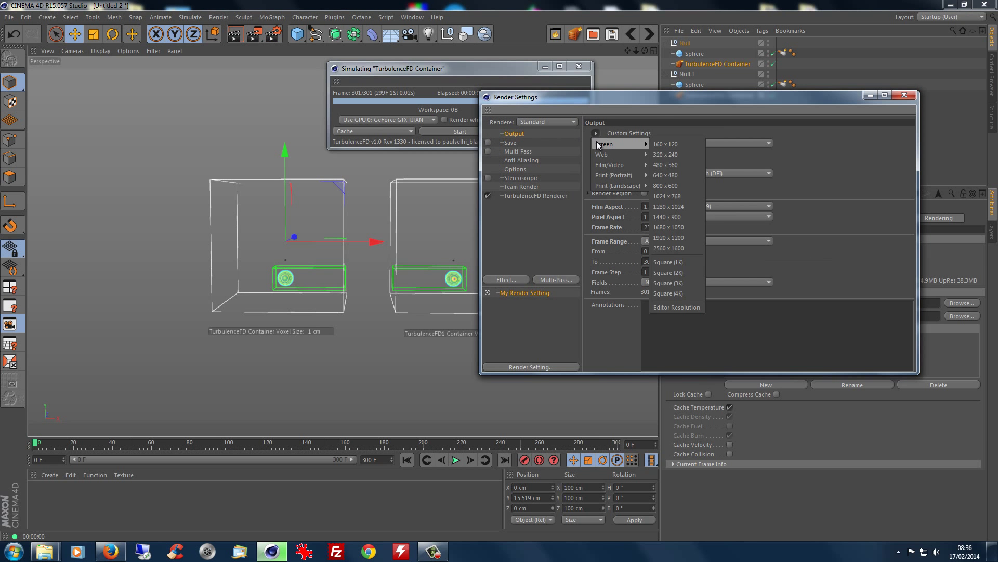
{"action": "left_click", "coordinate": [665, 207]}
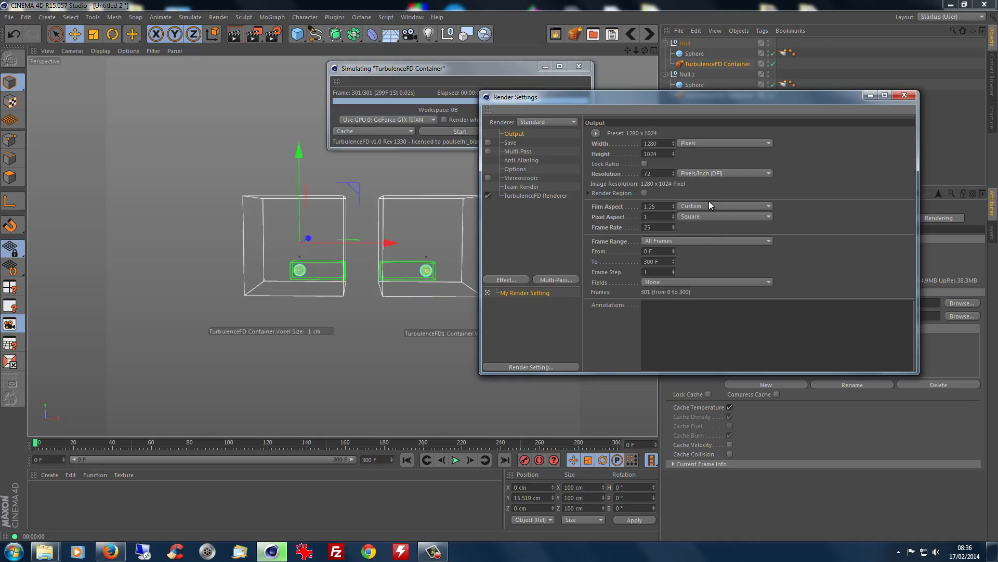
{"action": "left_click", "coordinate": [708, 206]}
{"action": "left_click", "coordinate": [707, 245]}
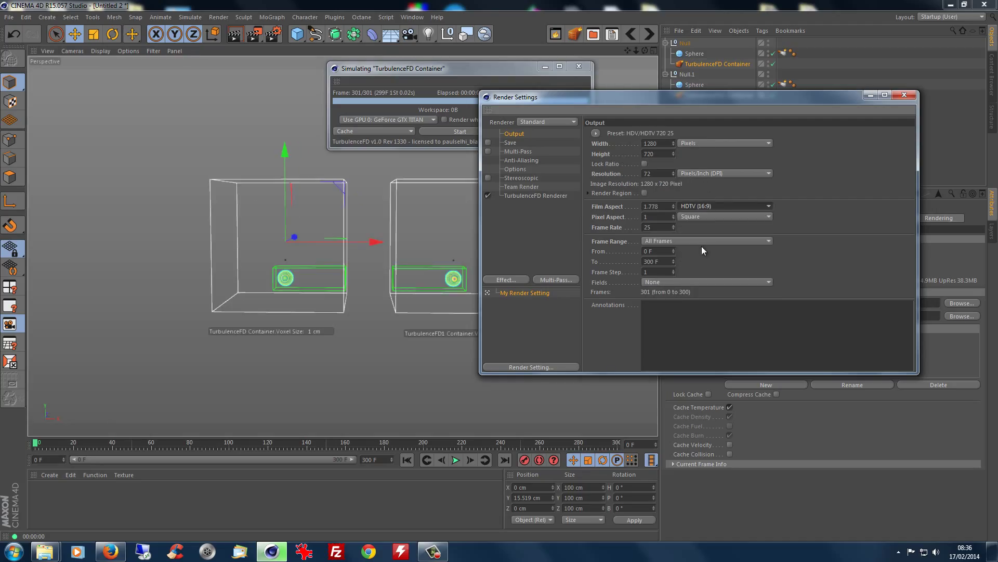
{"action": "left_click", "coordinate": [254, 34]}
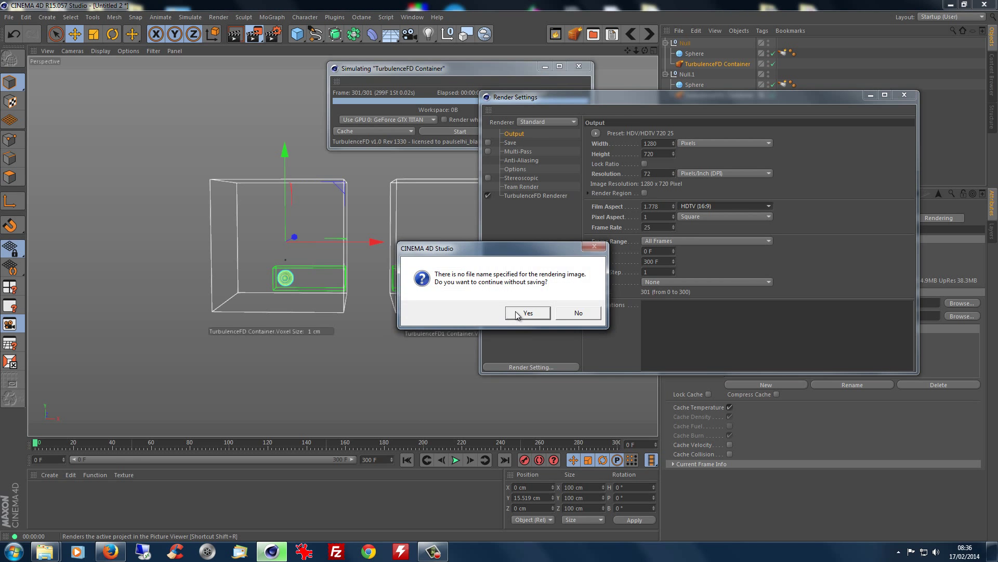
{"action": "left_click", "coordinate": [528, 313]}
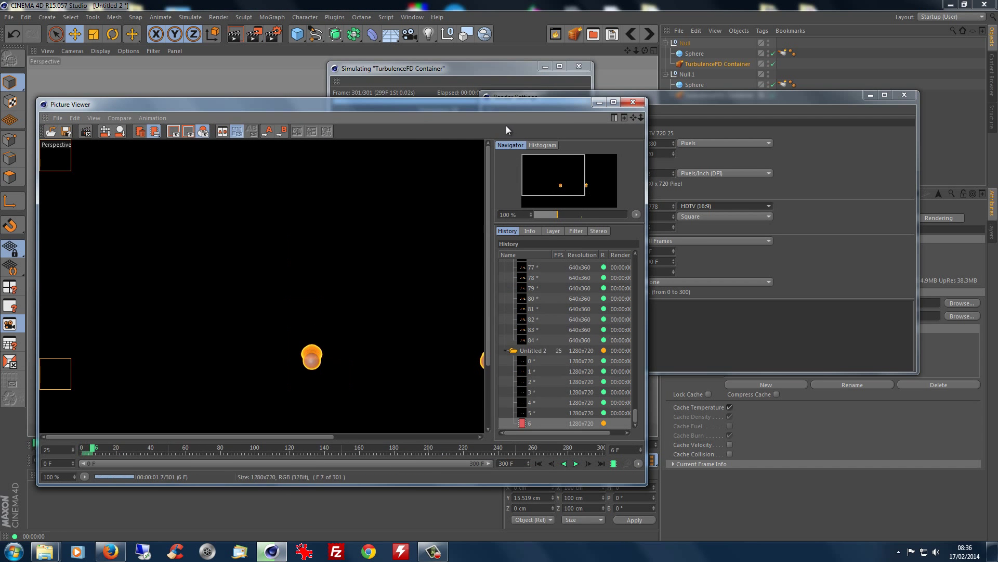
Maximize Picture Viewer and stop the render at 55 frames.
{"action": "double_click", "coordinate": [505, 106]}
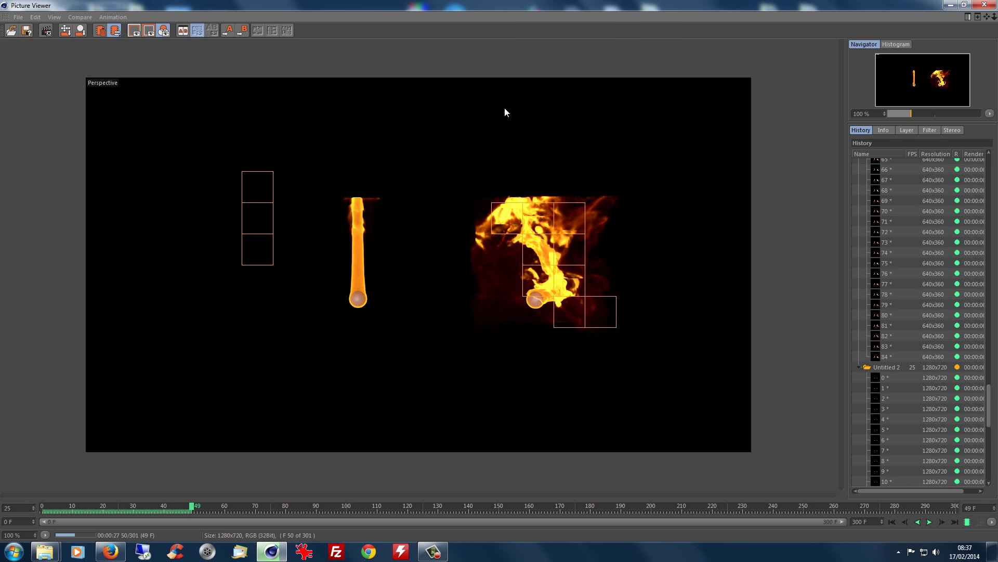
{"action": "left_click", "coordinate": [18, 17]}
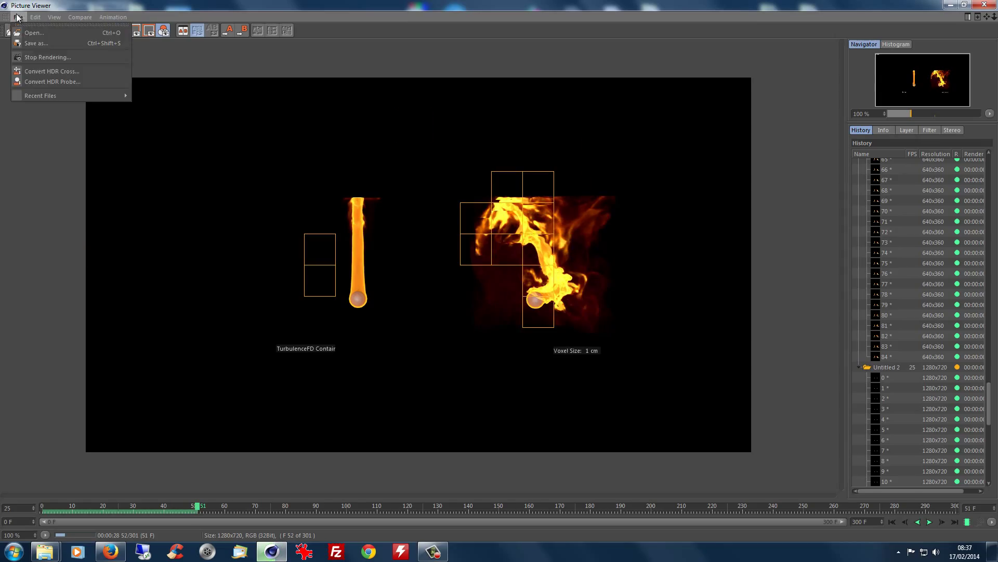
{"action": "left_click", "coordinate": [42, 58]}
{"action": "left_click", "coordinate": [527, 312]}
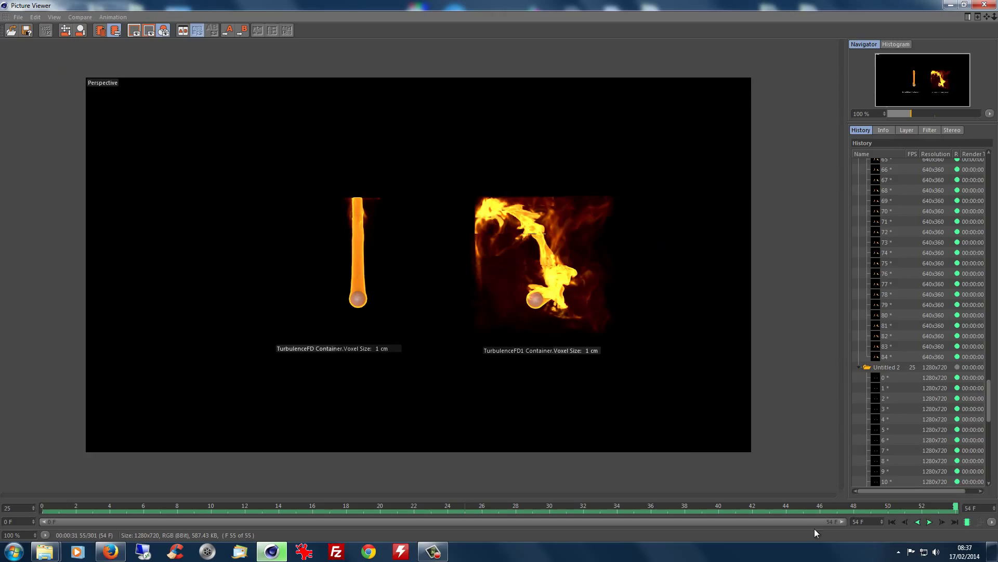
Play the rendered frames from the first frame, pause, and close Picture Viewer.
{"action": "left_click", "coordinate": [894, 522]}
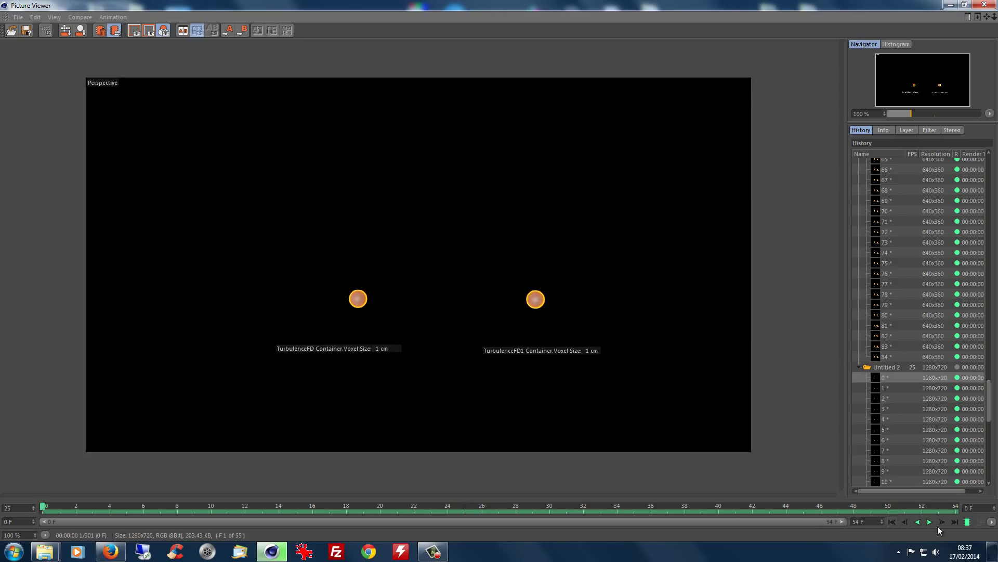
{"action": "left_click", "coordinate": [929, 522]}
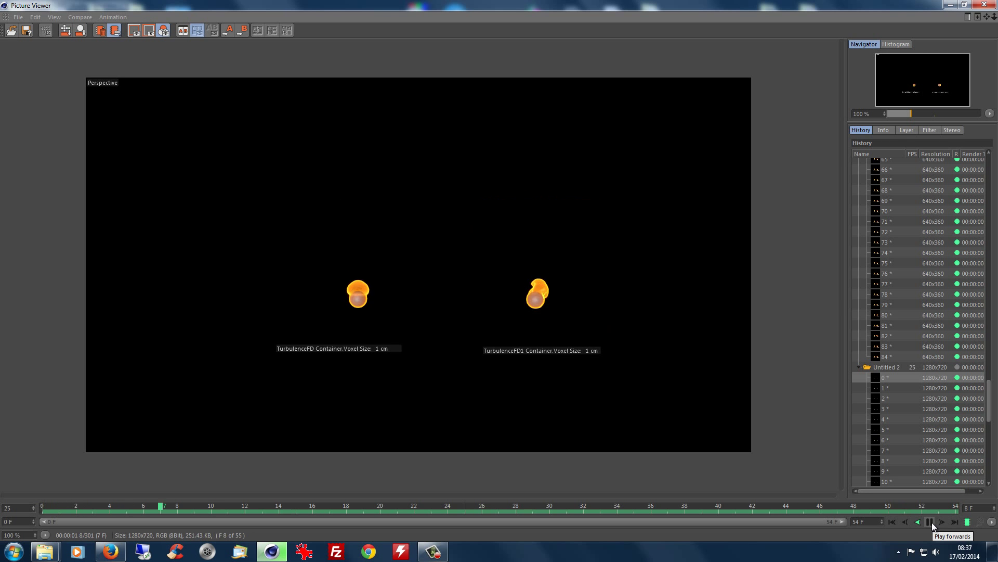
{"action": "left_click", "coordinate": [931, 522]}
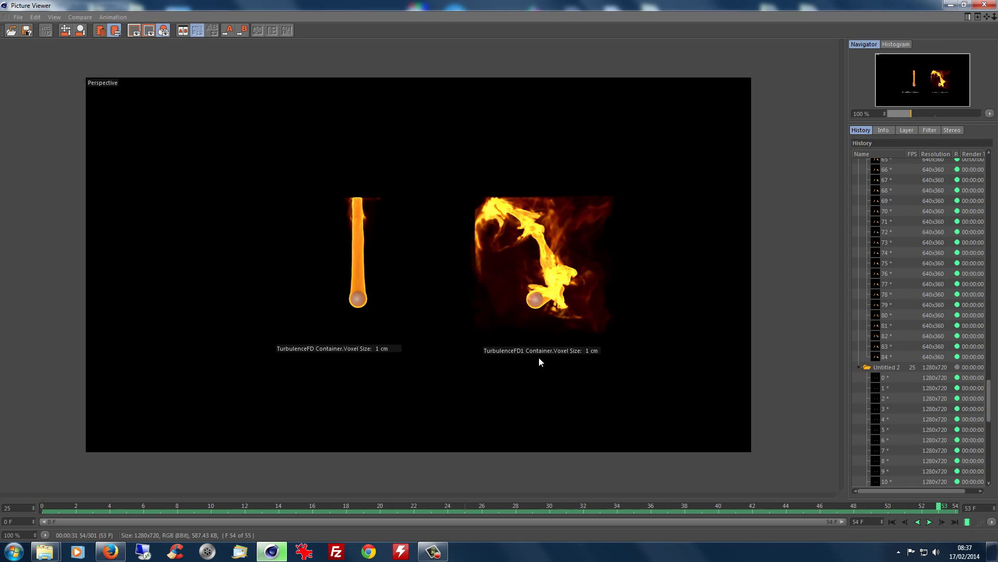
{"action": "left_click", "coordinate": [985, 6]}
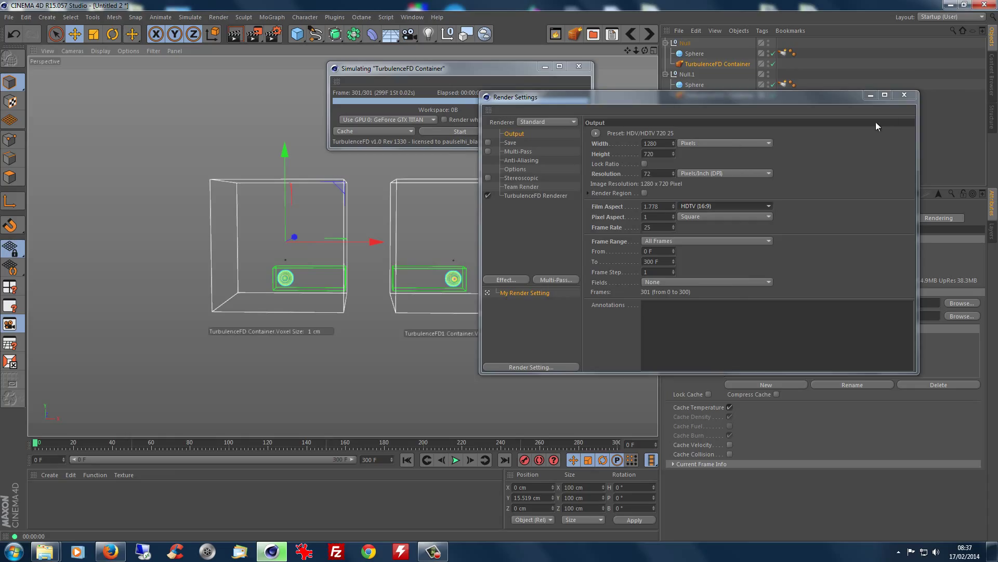
Add the first container's Turb. Intensity (0 cm) to the HUD, beneath its Voxel Size label.
{"action": "left_click", "coordinate": [906, 95]}
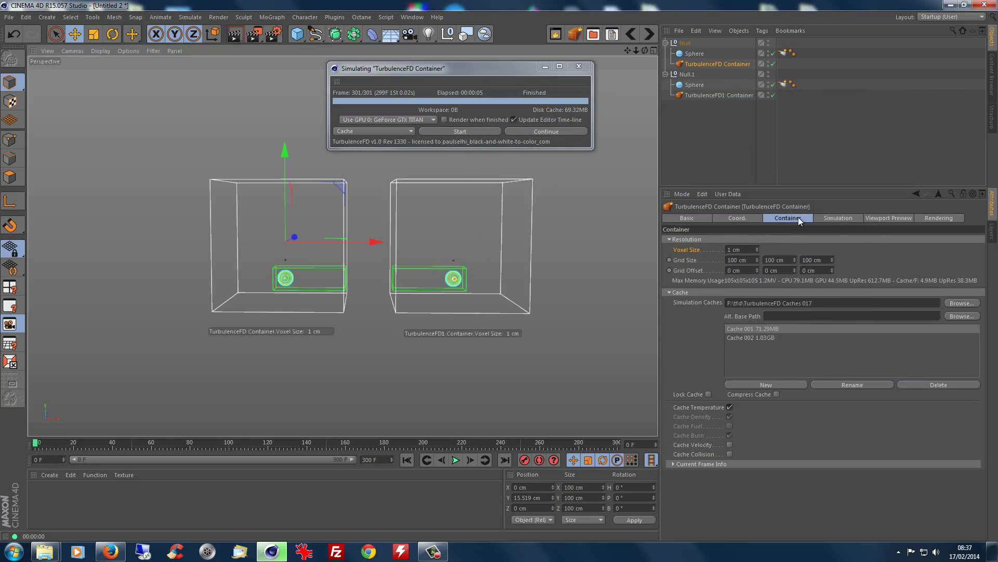
{"action": "left_click", "coordinate": [833, 218]}
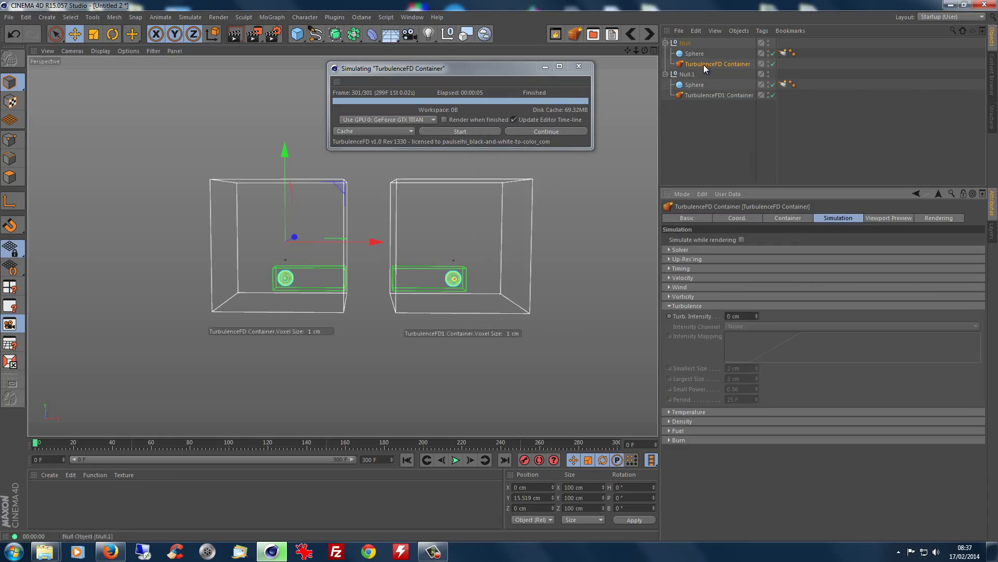
{"action": "right_click", "coordinate": [694, 315]}
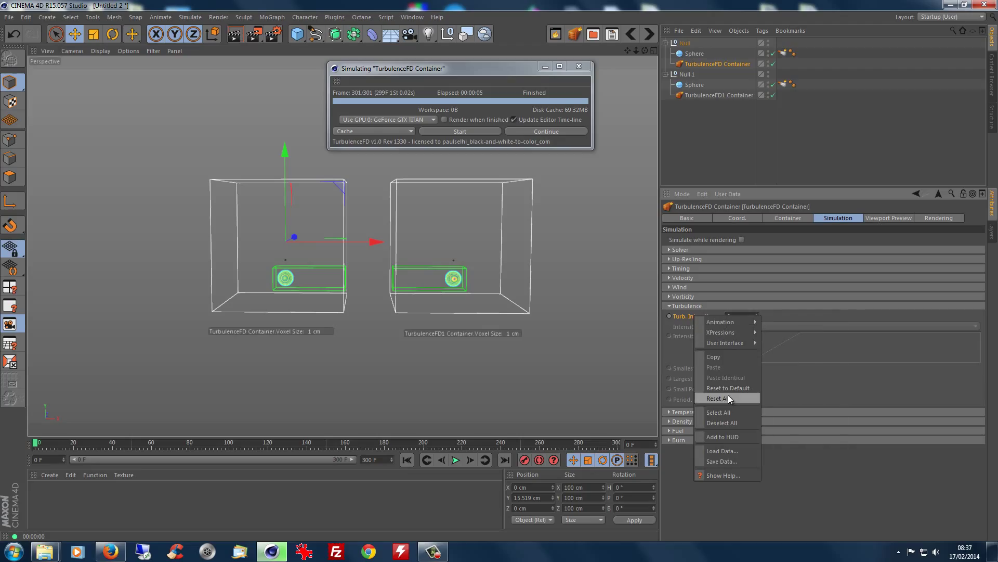
{"action": "left_click", "coordinate": [719, 439]}
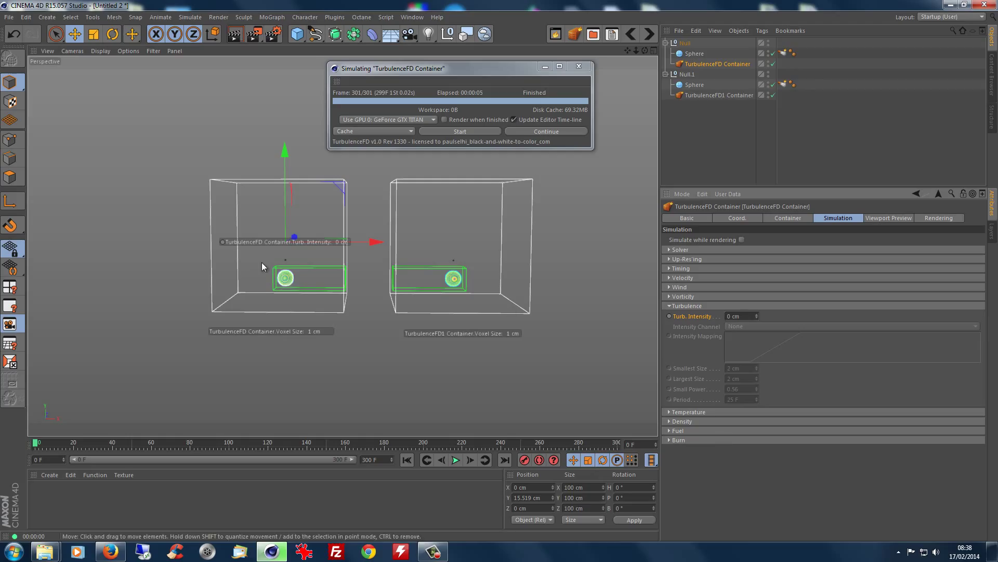
{"action": "left_click_drag", "start_coordinate": [233, 239], "coordinate": [223, 355], "text": "ctrl"}
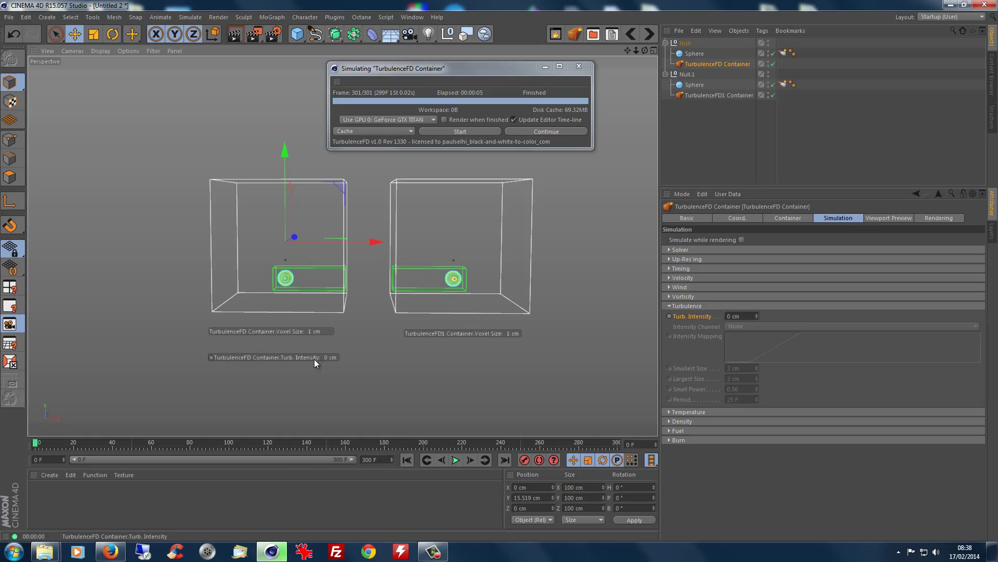
Hide the object name from the 0 cm Turb. Intensity label.
{"action": "right_click", "coordinate": [289, 358]}
{"action": "mouse_move", "coordinate": [304, 377]}
{"action": "left_click", "coordinate": [364, 376]}
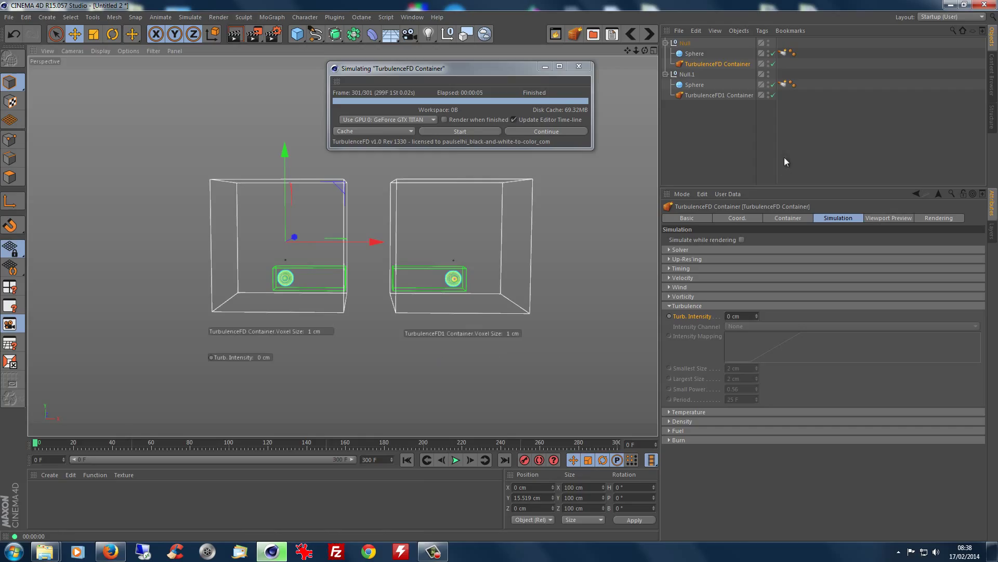
{"action": "left_click", "coordinate": [735, 94]}
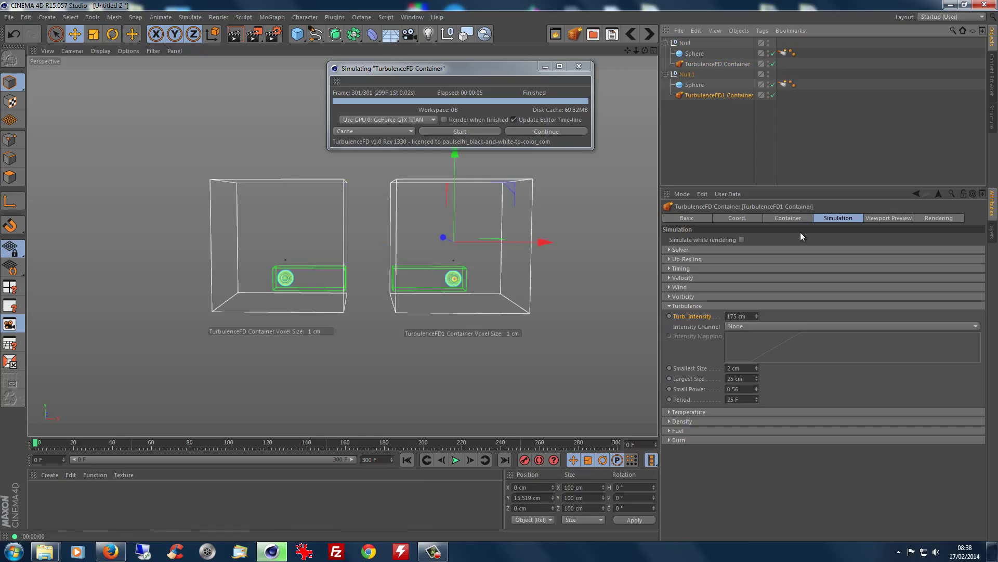
{"action": "left_click", "coordinate": [710, 66]}
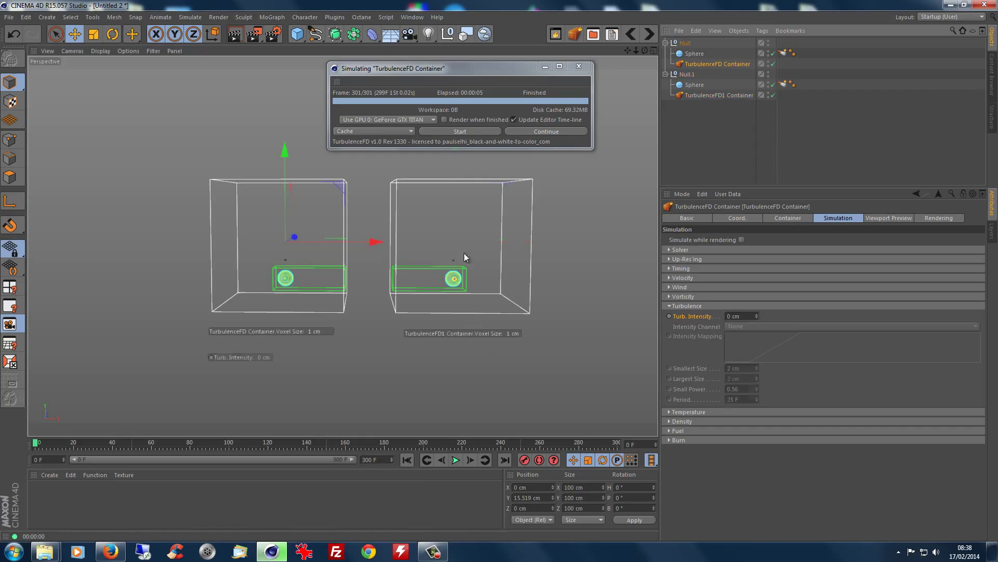
Set the 0 cm Turb. Intensity label to show always.
{"action": "right_click", "coordinate": [248, 357]}
{"action": "mouse_move", "coordinate": [276, 372]}
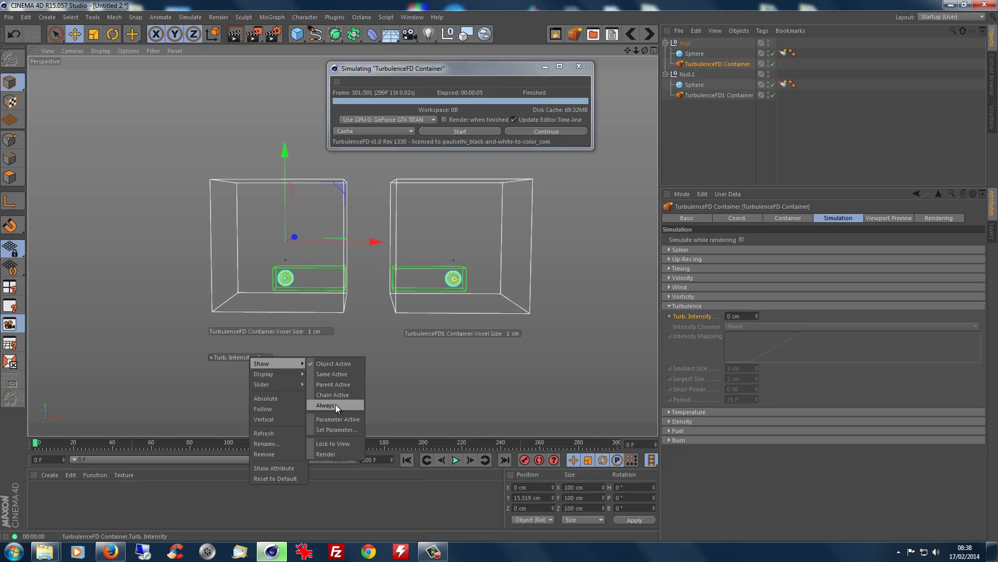
{"action": "left_click", "coordinate": [336, 404]}
{"action": "right_click", "coordinate": [251, 355]}
{"action": "mouse_move", "coordinate": [283, 364]}
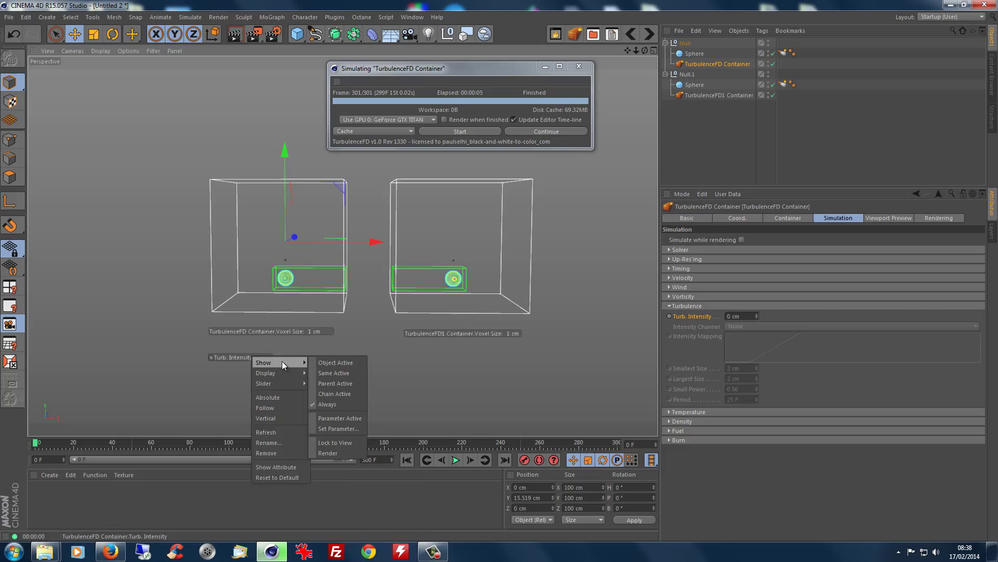
{"action": "left_click", "coordinate": [339, 453]}
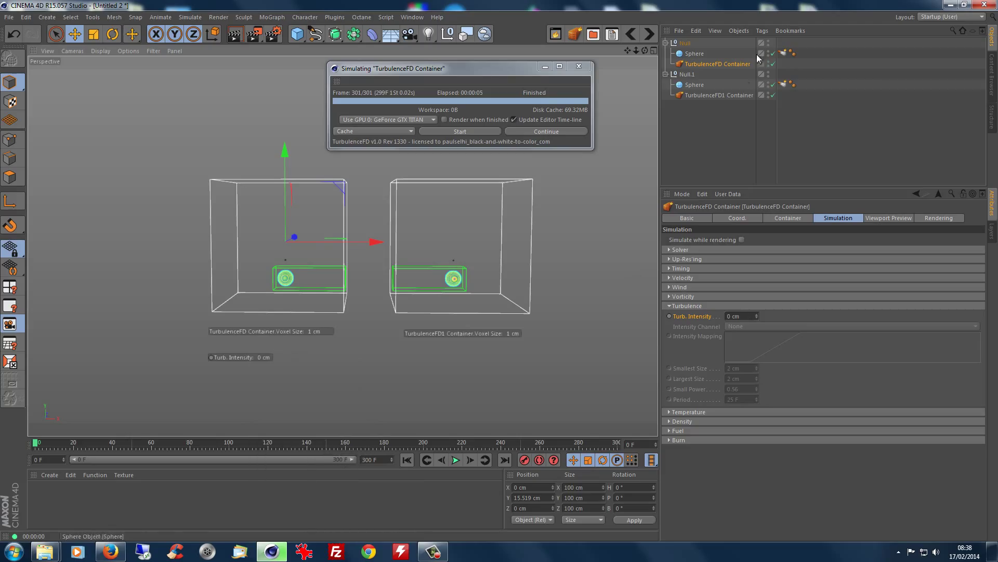
{"action": "left_click", "coordinate": [725, 94]}
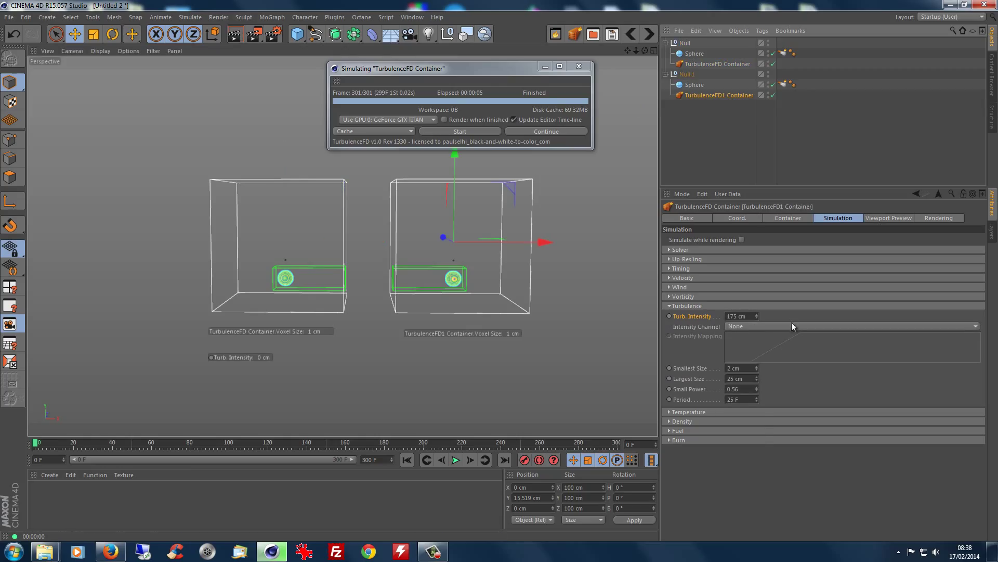
Add the second container's 175 cm Turb. Intensity to the HUD, below the right Voxel Size label.
{"action": "right_click", "coordinate": [697, 315]}
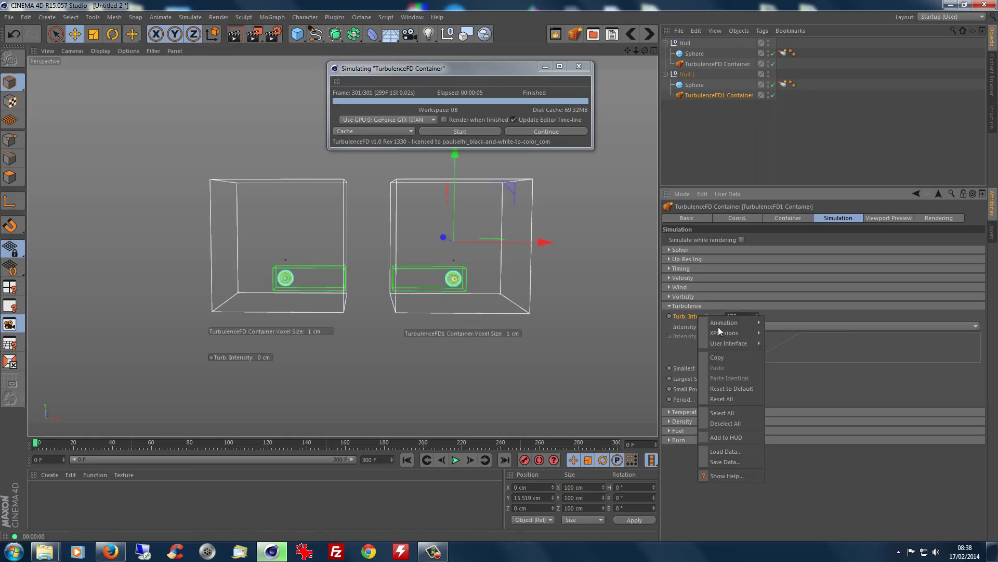
{"action": "mouse_move", "coordinate": [730, 321]}
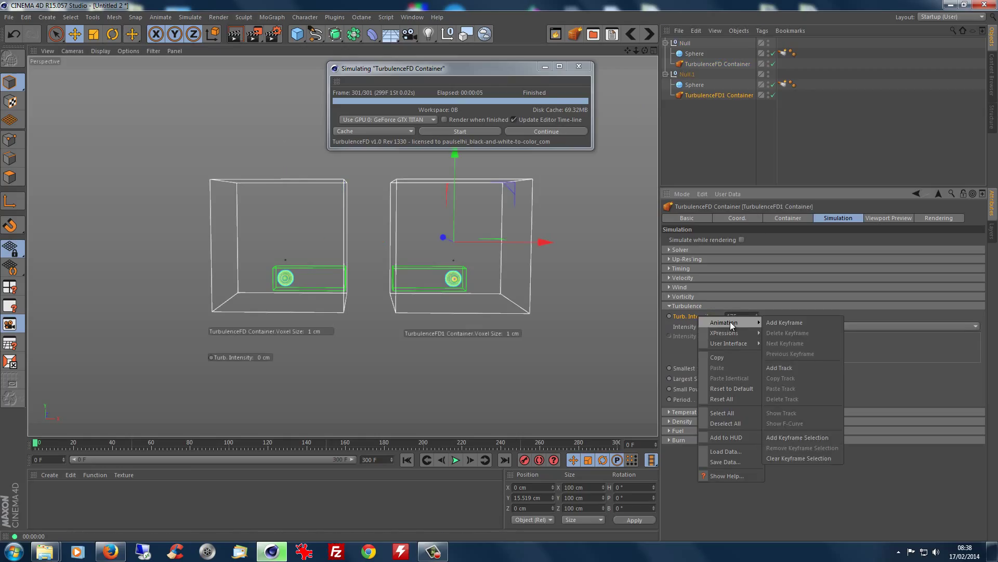
{"action": "left_click", "coordinate": [729, 435]}
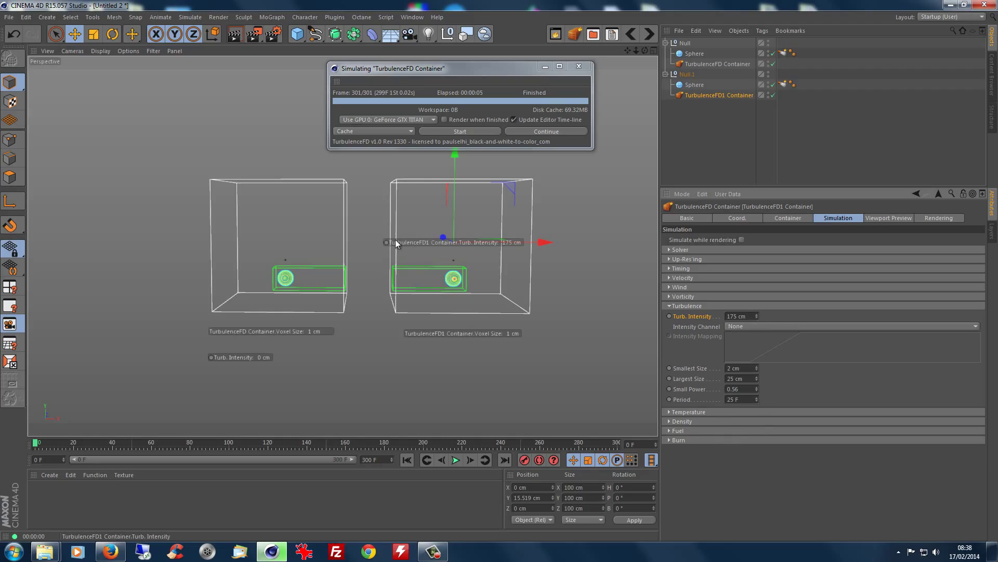
{"action": "left_click_drag", "start_coordinate": [395, 242], "coordinate": [407, 267]}
{"action": "left_click_drag", "start_coordinate": [425, 344], "coordinate": [426, 348], "text": "ctrl"}
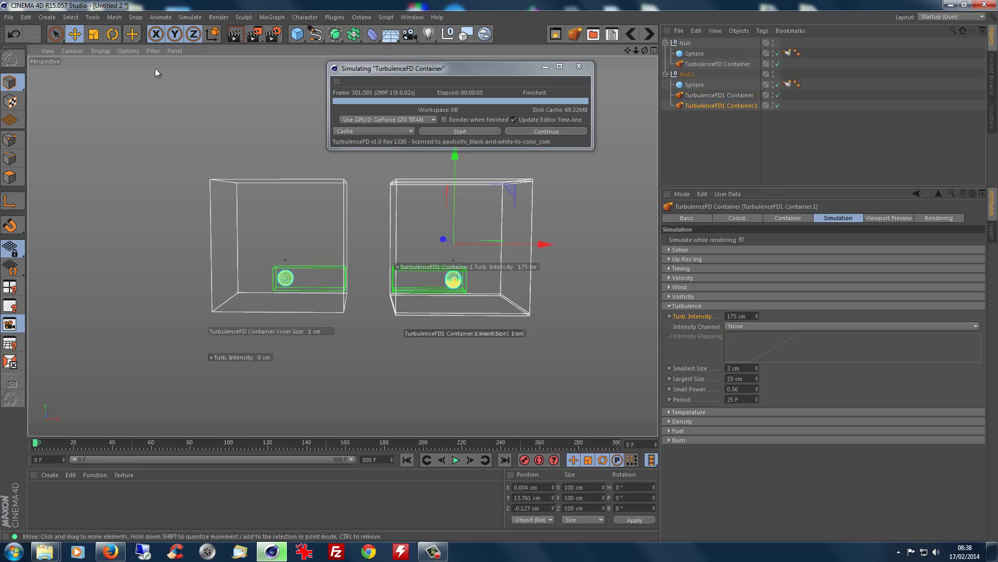
{"action": "left_click", "coordinate": [14, 34]}
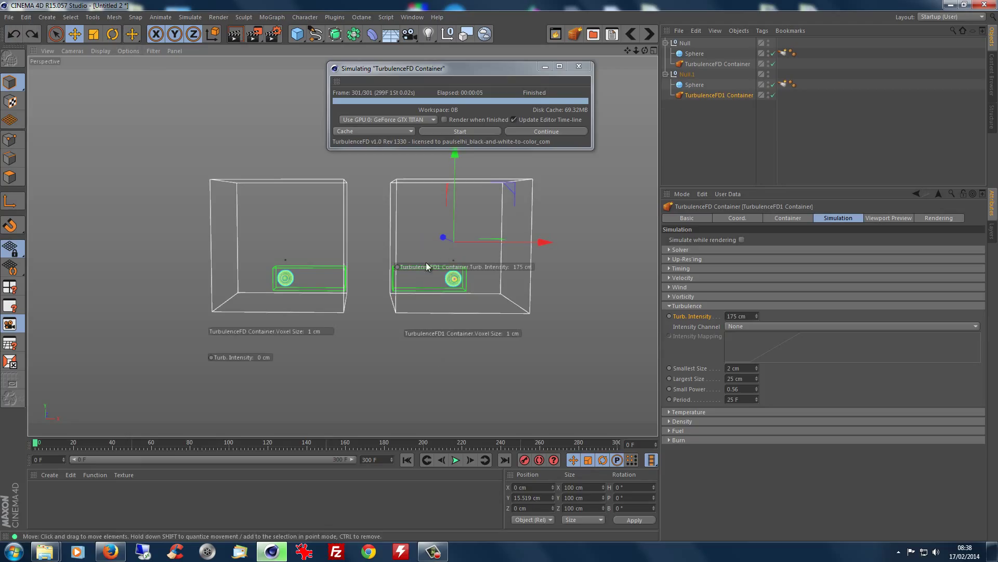
{"action": "left_click_drag", "start_coordinate": [424, 266], "coordinate": [431, 351]}
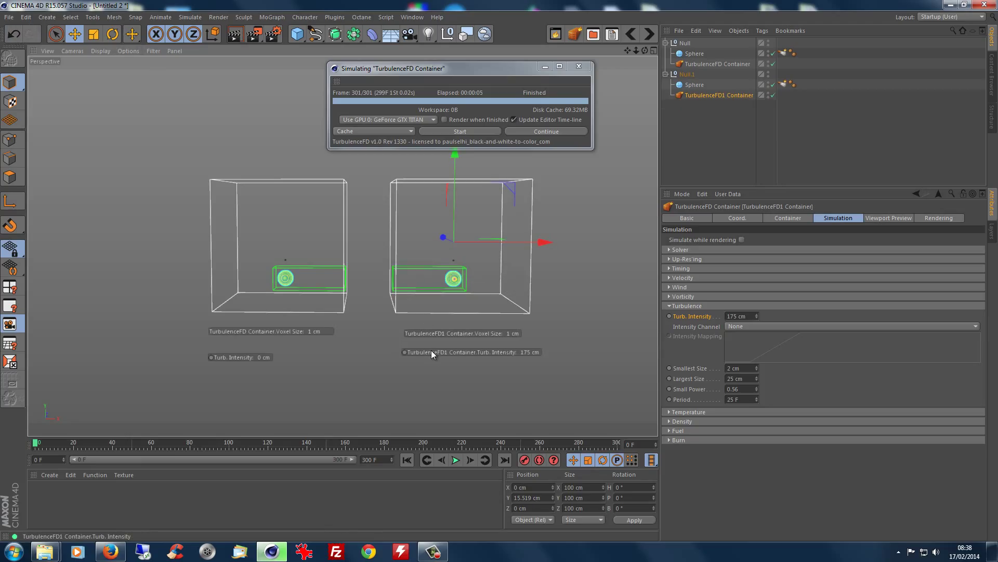
Make the 175 cm label always visible and shown in renders, hide its object name, and align both labels.
{"action": "right_click", "coordinate": [432, 350]}
{"action": "mouse_move", "coordinate": [463, 359]}
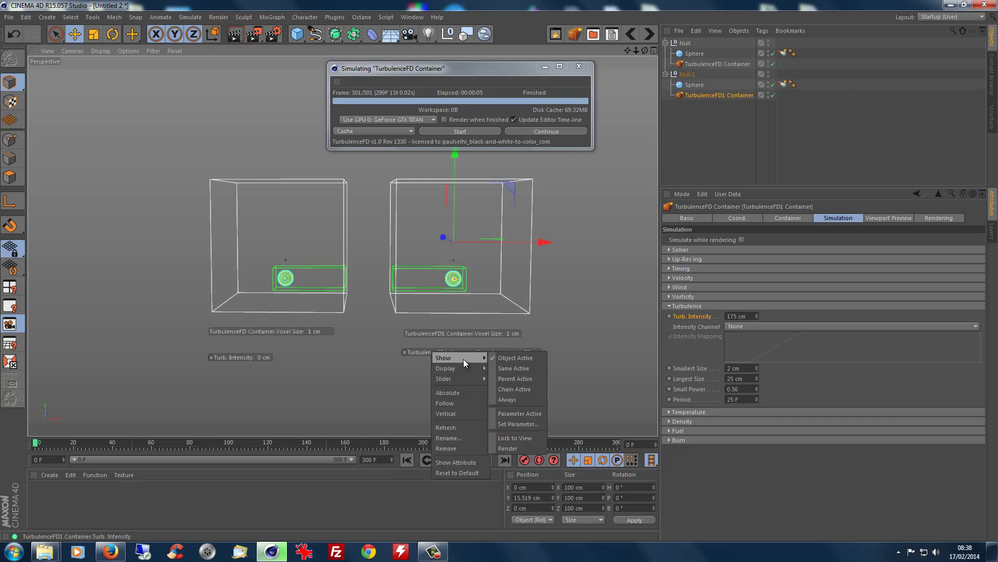
{"action": "left_click", "coordinate": [510, 399]}
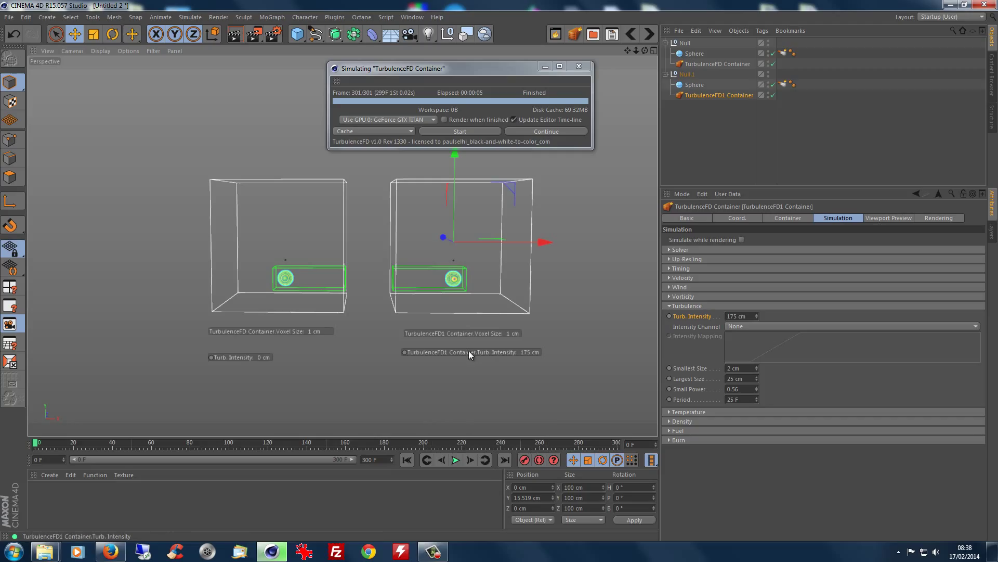
{"action": "right_click", "coordinate": [469, 350]}
{"action": "mouse_move", "coordinate": [489, 356]}
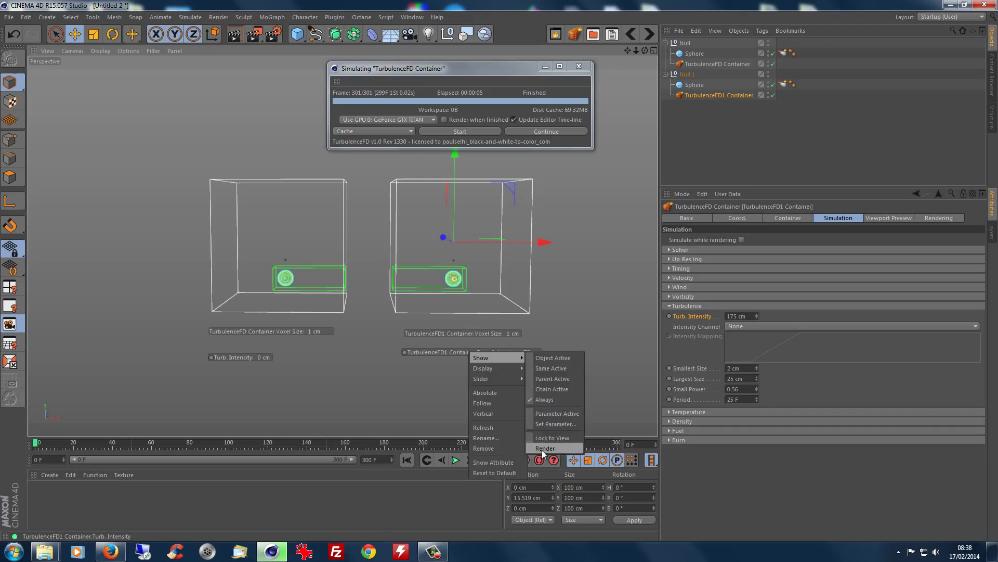
{"action": "left_click", "coordinate": [542, 451]}
{"action": "right_click", "coordinate": [479, 351]}
{"action": "mouse_move", "coordinate": [520, 368]}
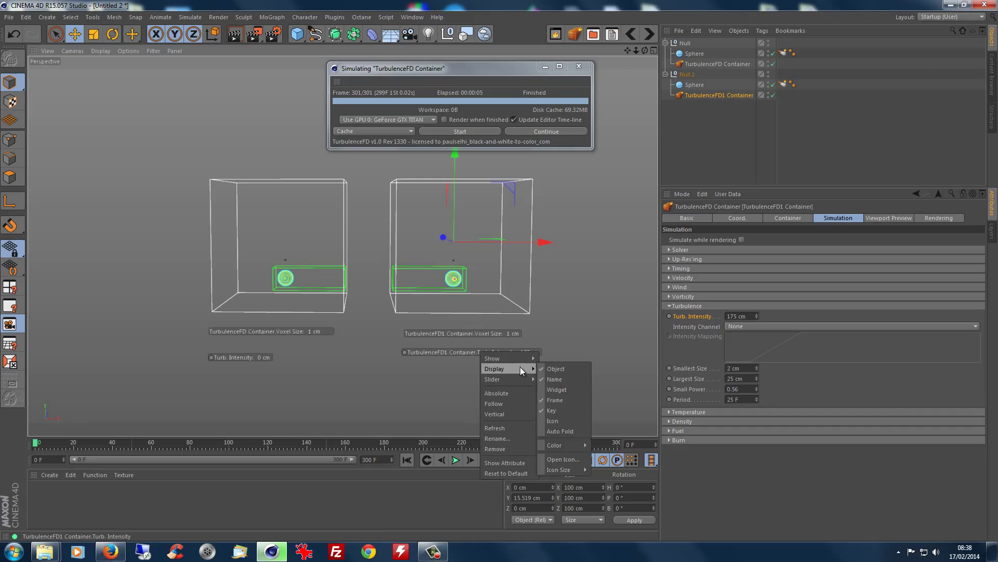
{"action": "left_click", "coordinate": [555, 379]}
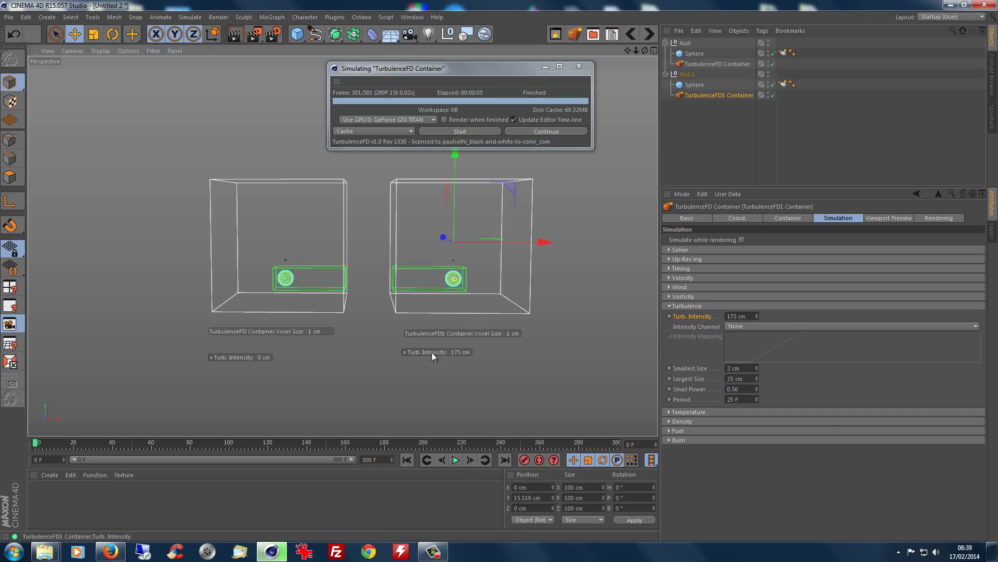
{"action": "left_click_drag", "start_coordinate": [247, 357], "coordinate": [264, 347], "text": "ctrl"}
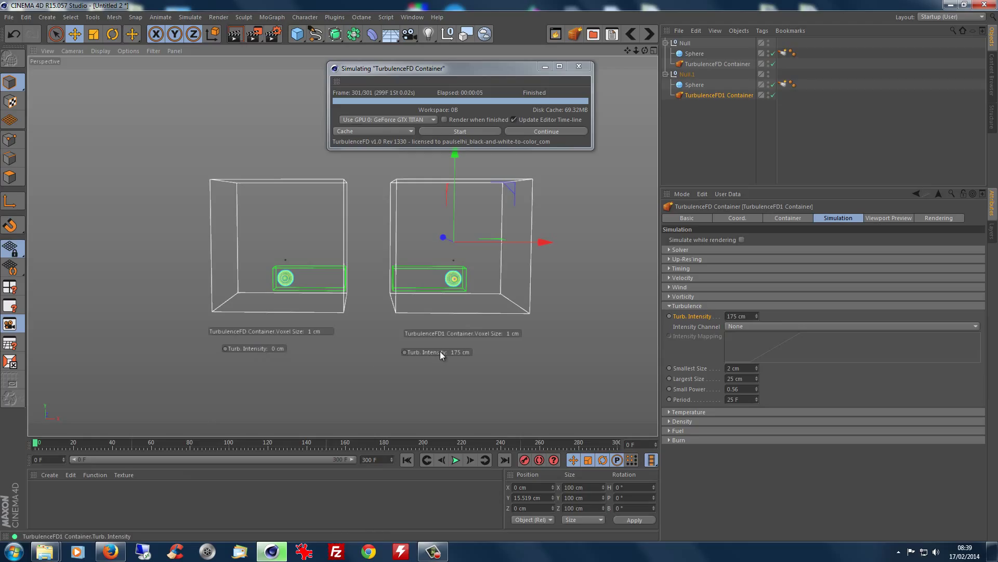
{"action": "left_click_drag", "start_coordinate": [440, 351], "coordinate": [459, 351], "text": "ctrl"}
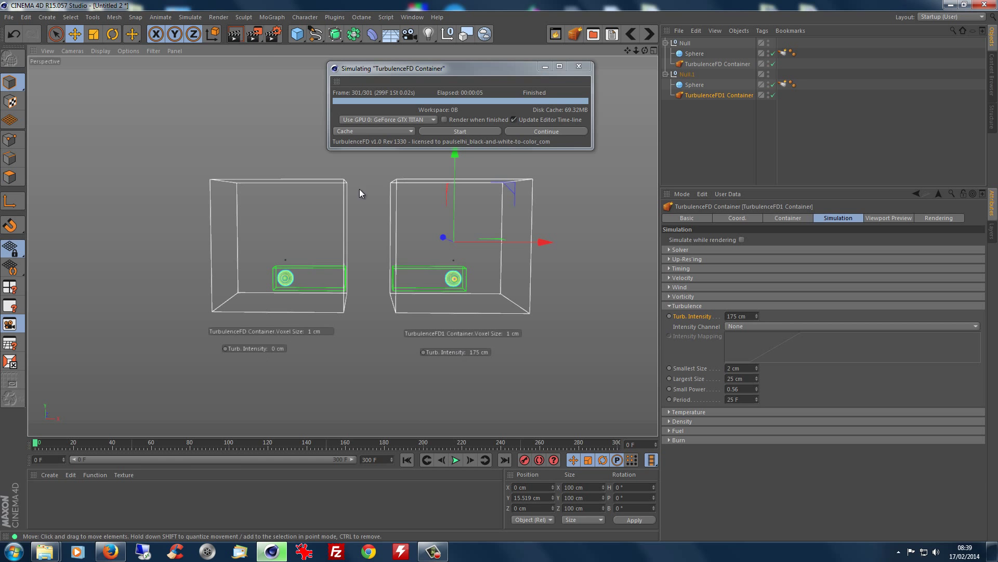
Render both containers at 1280x720 to the Picture Viewer without saving, then stop rendering.
{"action": "left_click", "coordinate": [252, 36]}
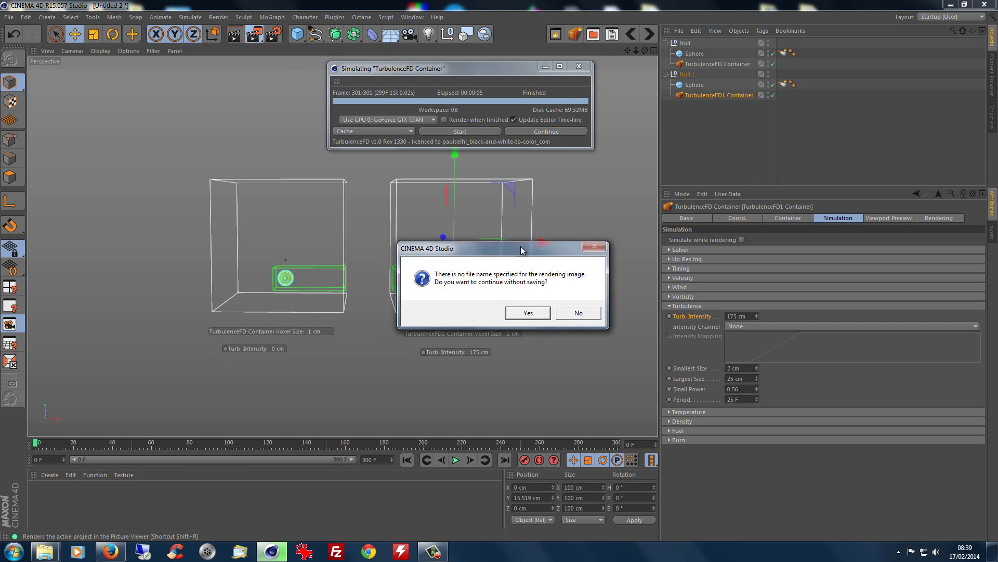
{"action": "left_click", "coordinate": [591, 309]}
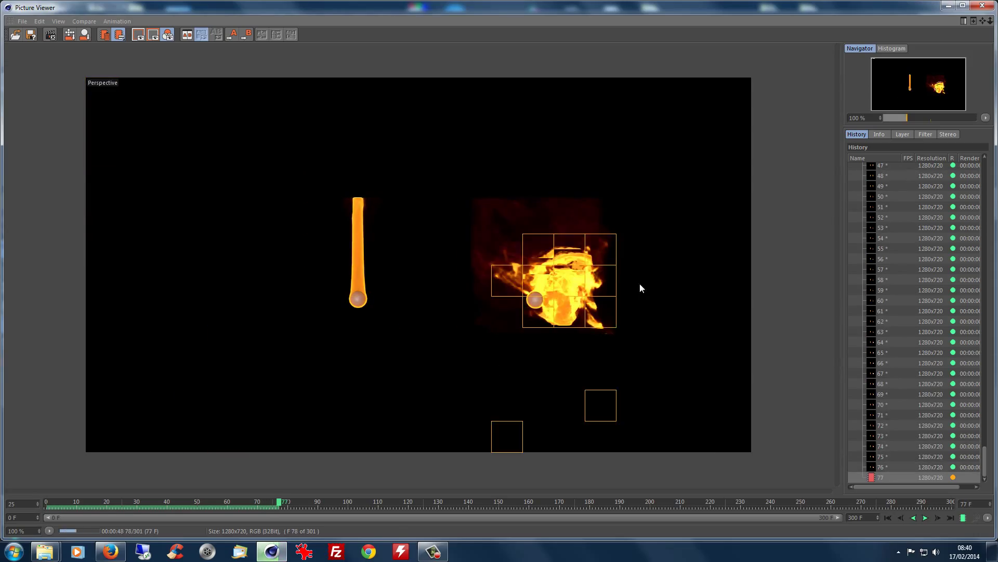
{"action": "left_click", "coordinate": [22, 21]}
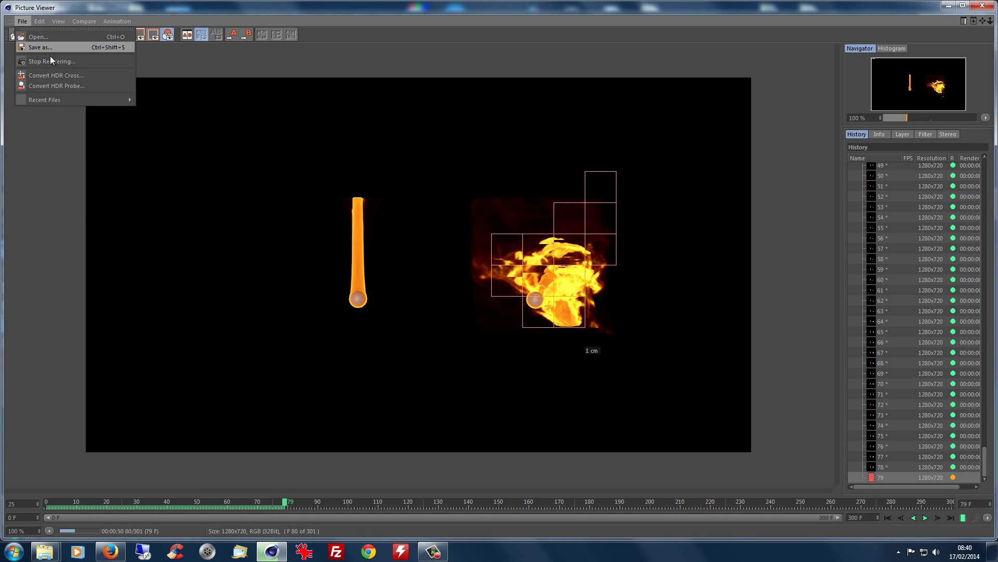
{"action": "left_click", "coordinate": [32, 61]}
Confirm stopping at 83 frames, play the render back from frame 0, then close the Picture Viewer.
{"action": "left_click", "coordinate": [543, 318]}
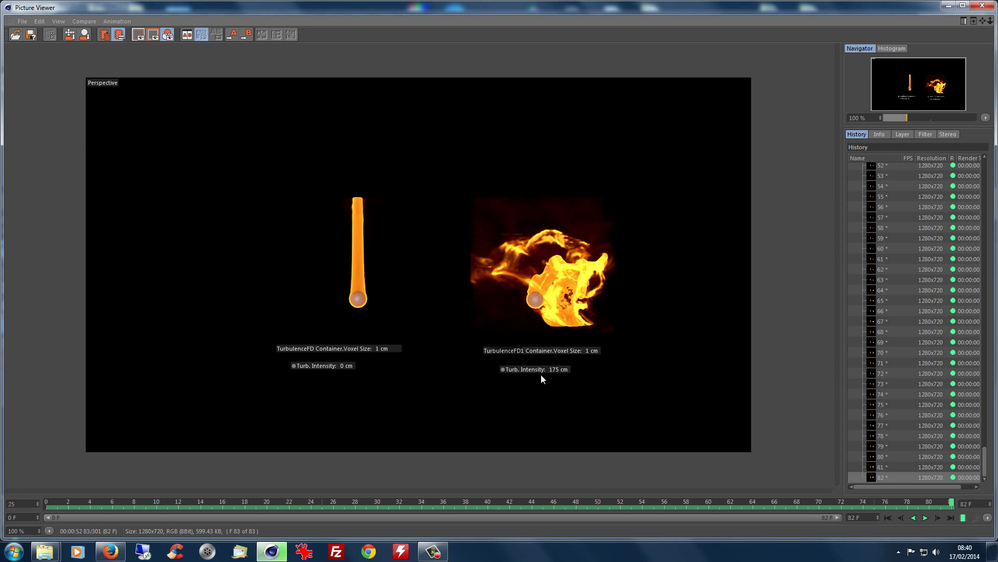
{"action": "left_click", "coordinate": [887, 517]}
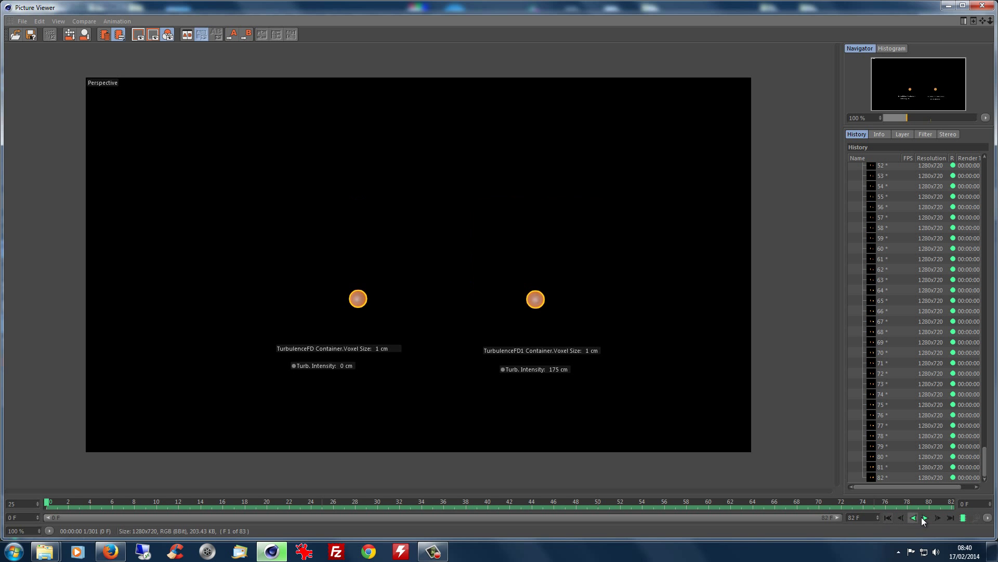
{"action": "left_click", "coordinate": [925, 518]}
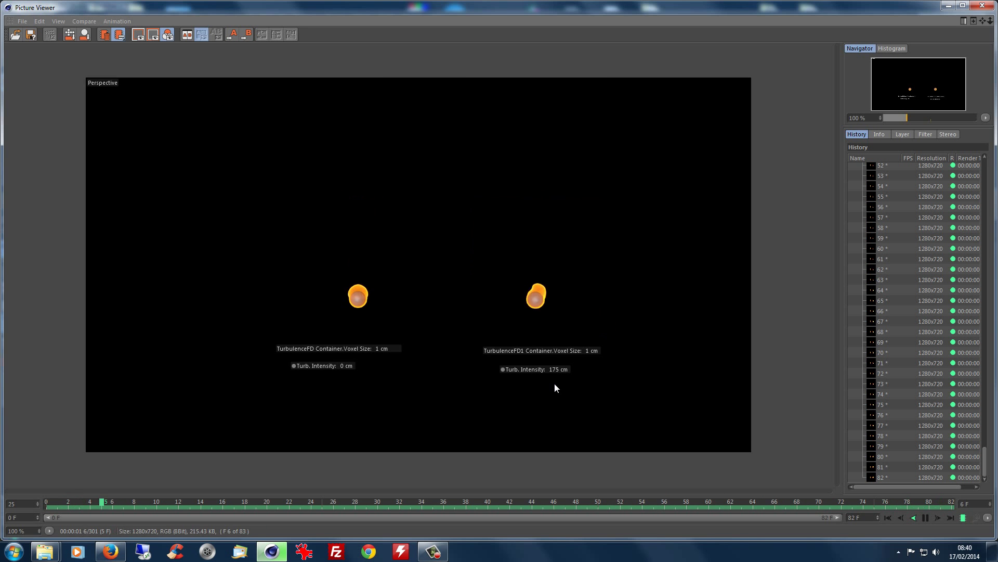
{"action": "left_click", "coordinate": [964, 6]}
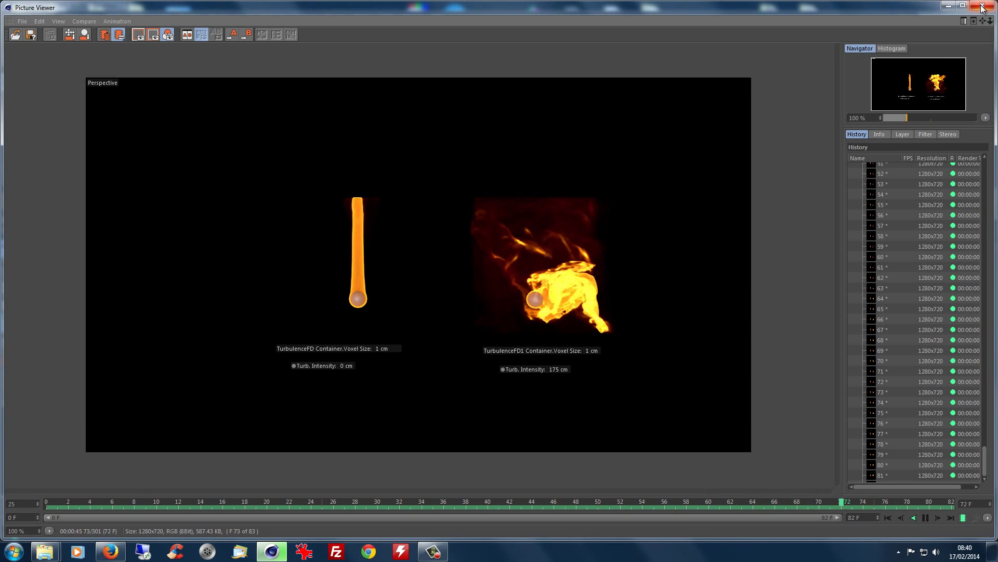
{"action": "left_click", "coordinate": [984, 4]}
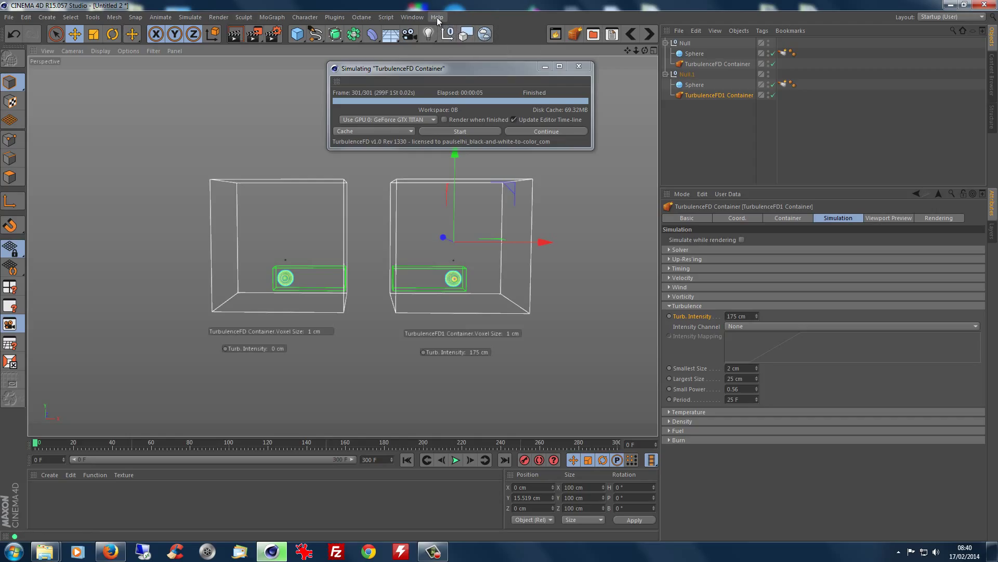
Bring up the Customize Palettes window via Window > Customization and move it aside.
{"action": "left_click", "coordinate": [412, 17]}
{"action": "mouse_move", "coordinate": [423, 33]}
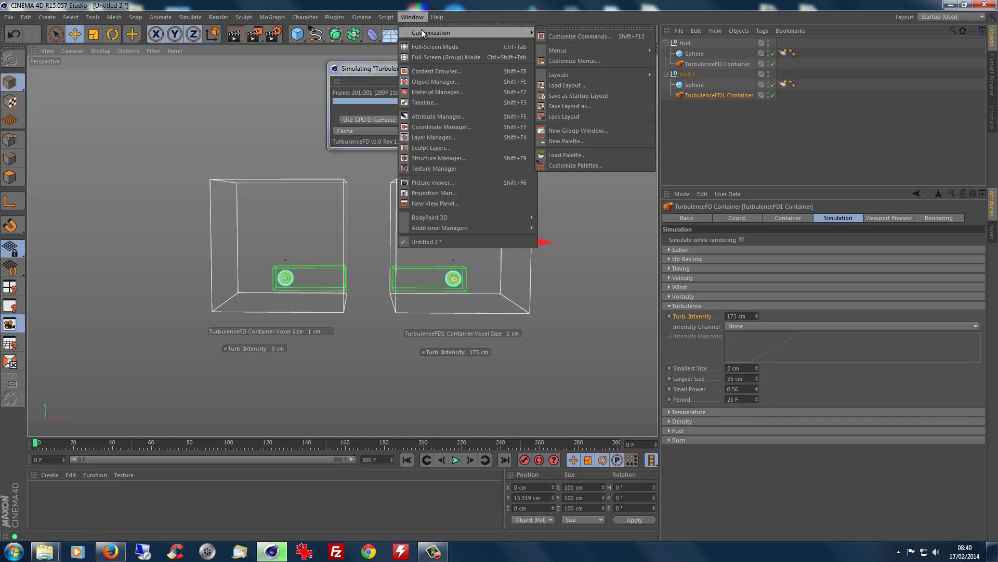
{"action": "left_click", "coordinate": [585, 59]}
{"action": "left_click", "coordinate": [469, 96]}
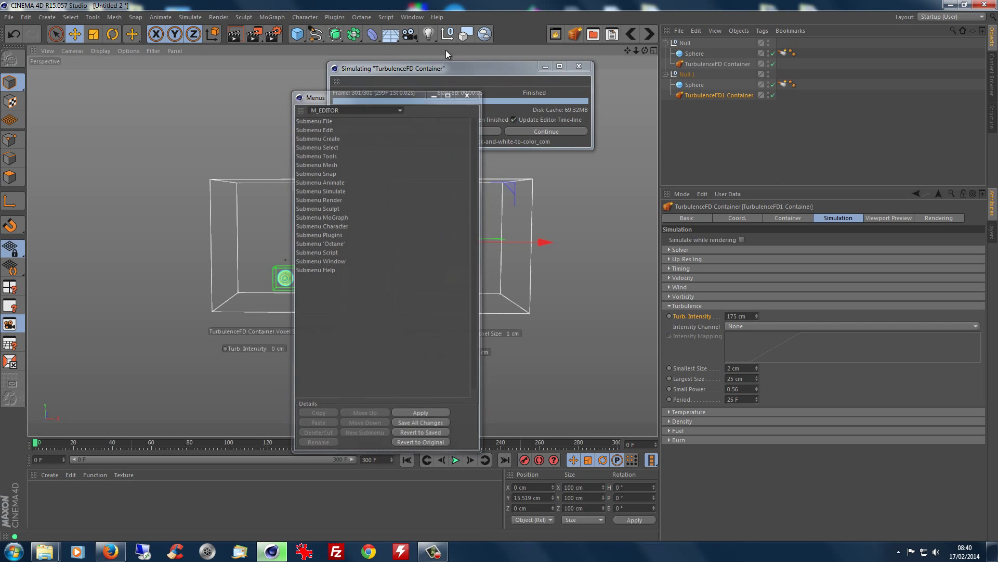
{"action": "left_click", "coordinate": [408, 18]}
{"action": "mouse_move", "coordinate": [418, 32]}
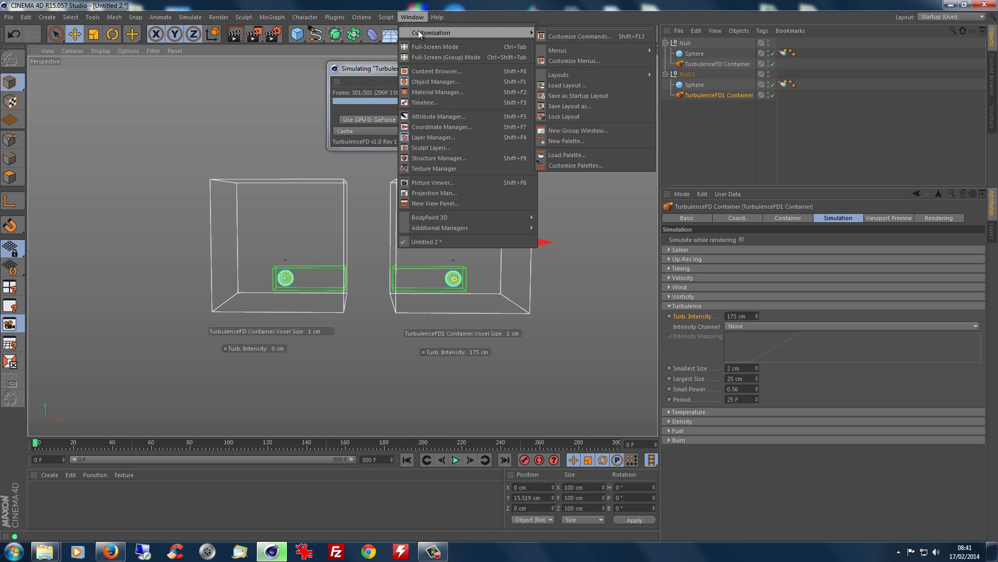
{"action": "mouse_move", "coordinate": [570, 74]}
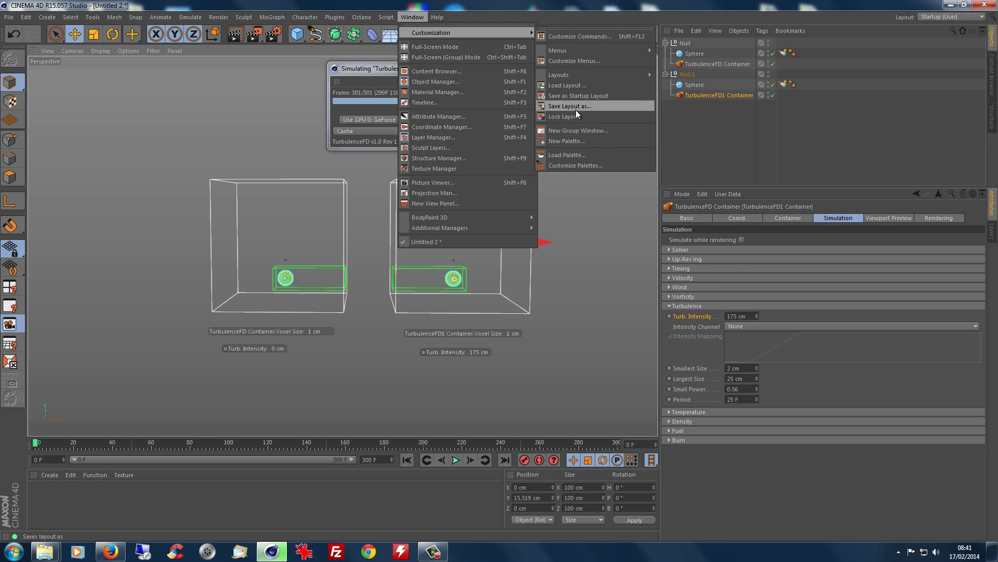
{"action": "left_click", "coordinate": [569, 164]}
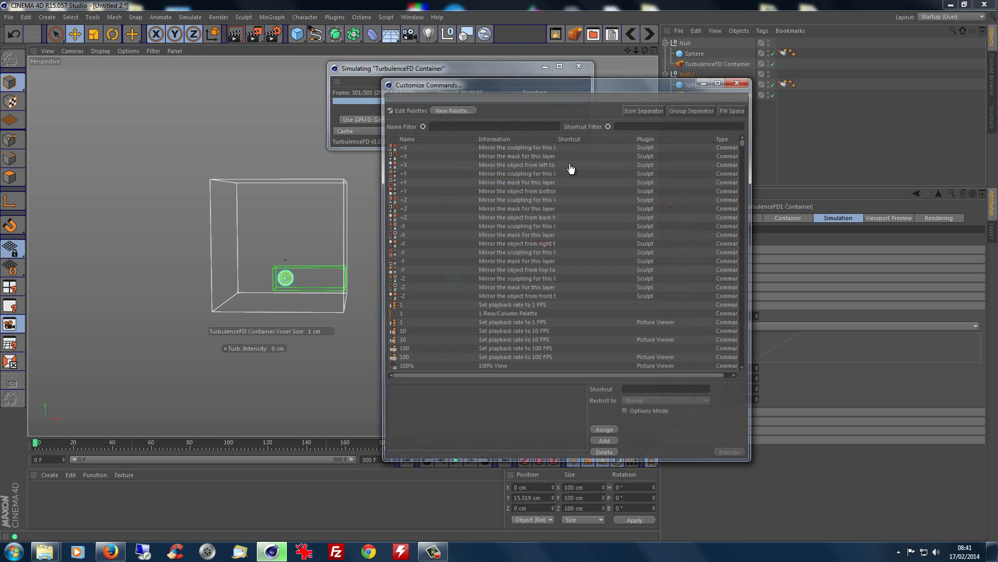
{"action": "left_click_drag", "start_coordinate": [509, 85], "coordinate": [811, 84]}
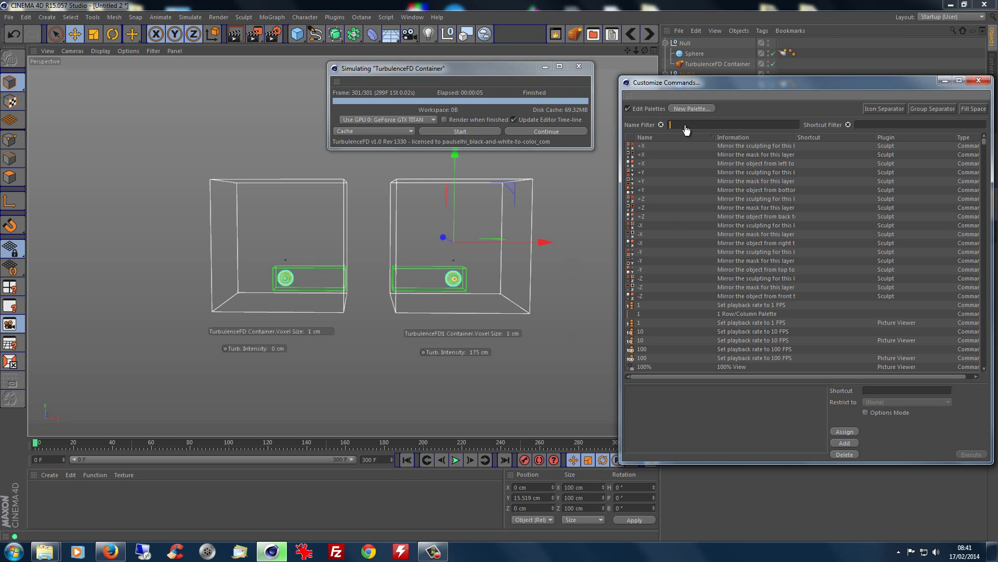
Filter commands for 'turbulence' and place TurbulenceFD Container as a toolbar button.
{"action": "type", "text": "t"}
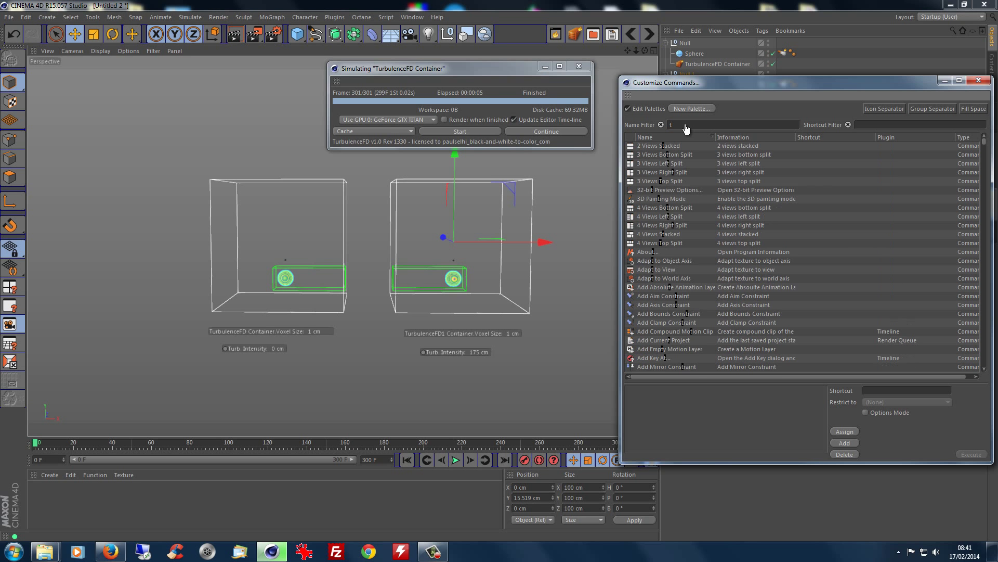
{"action": "type", "text": "fd"}
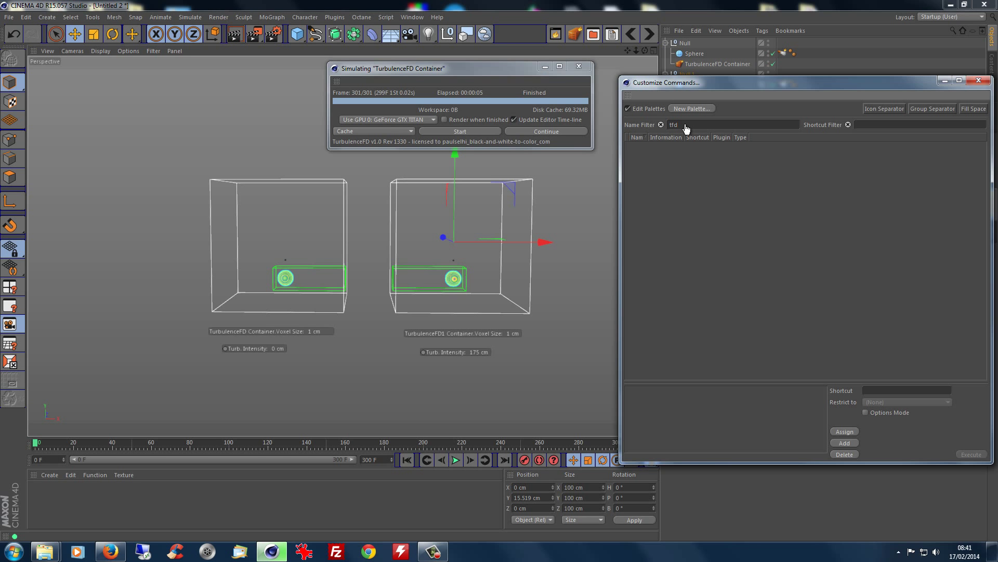
{"action": "key", "text": "BackSpace"}
{"action": "key", "text": "BackSpace"}
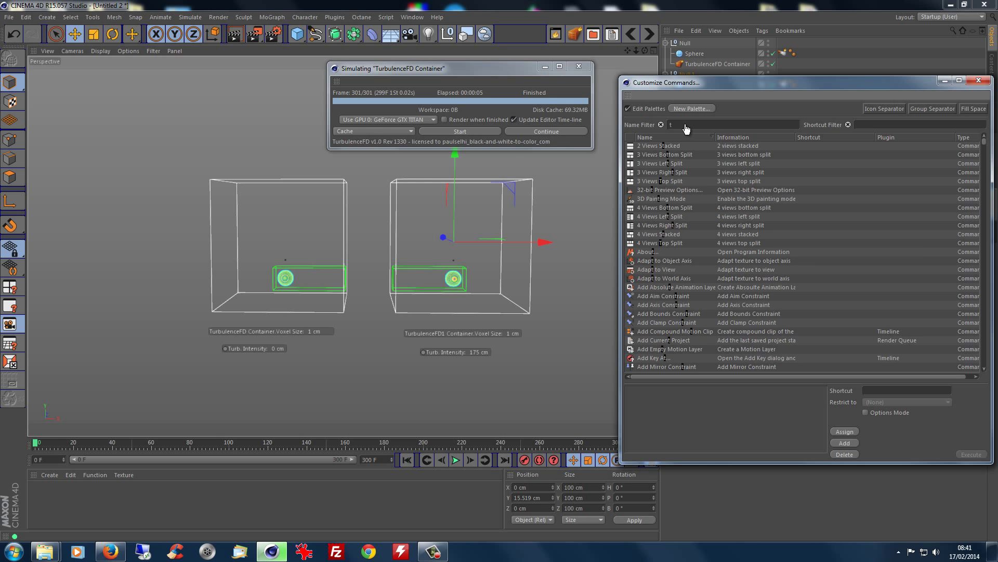
{"action": "type", "text": "urb"}
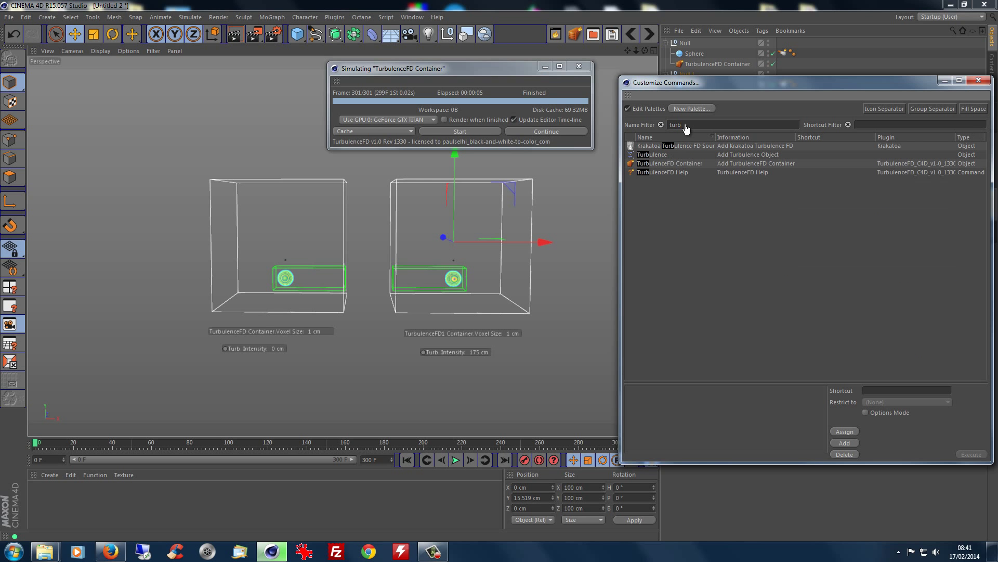
{"action": "type", "text": "ulence"}
{"action": "left_click", "coordinate": [658, 165]}
{"action": "left_click_drag", "start_coordinate": [658, 165], "coordinate": [533, 35]}
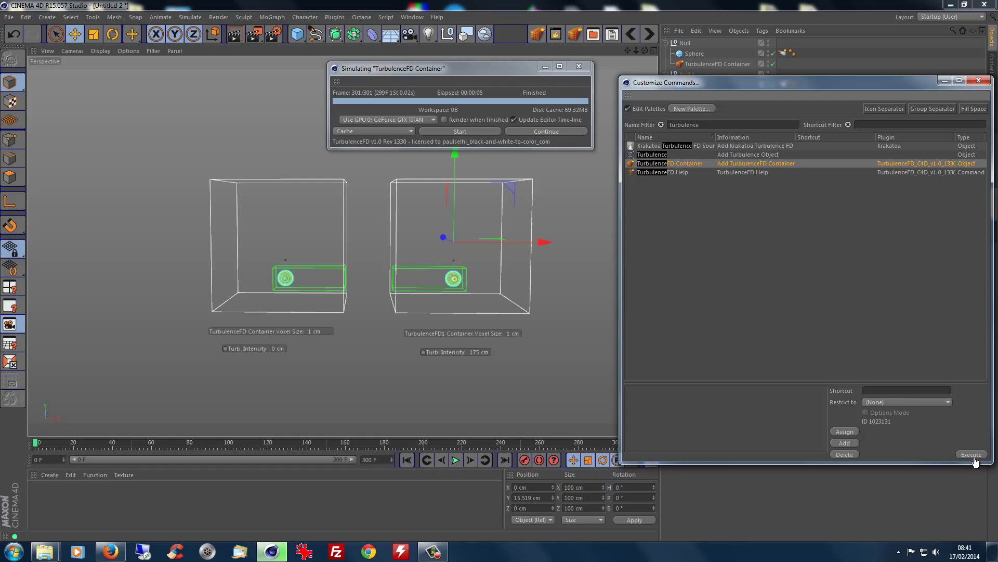
{"action": "left_click", "coordinate": [979, 80]}
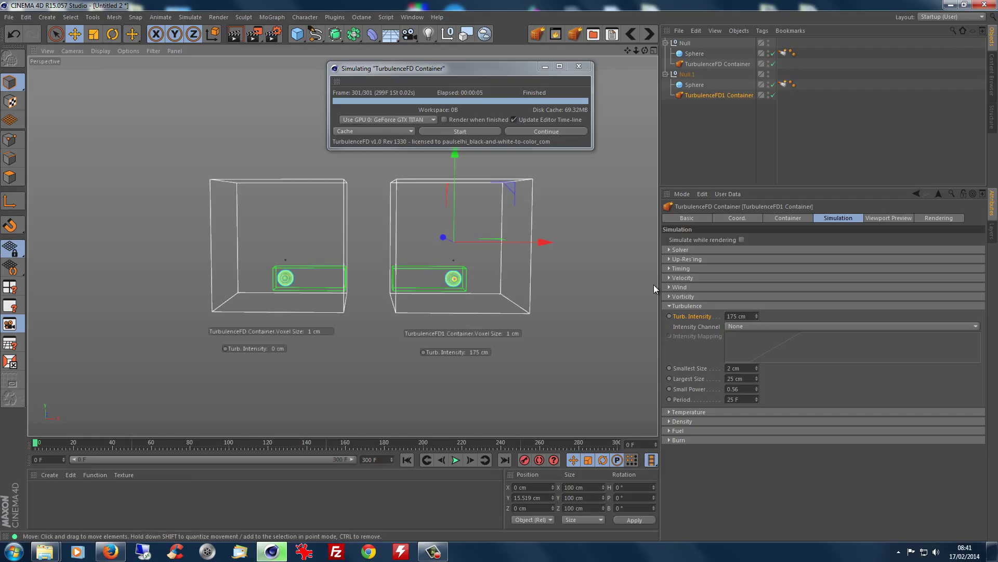
Test the new Simulation Window toolbar button, browse Plugins > TurbulenceFD, and close the window again.
{"action": "left_click", "coordinate": [555, 39]}
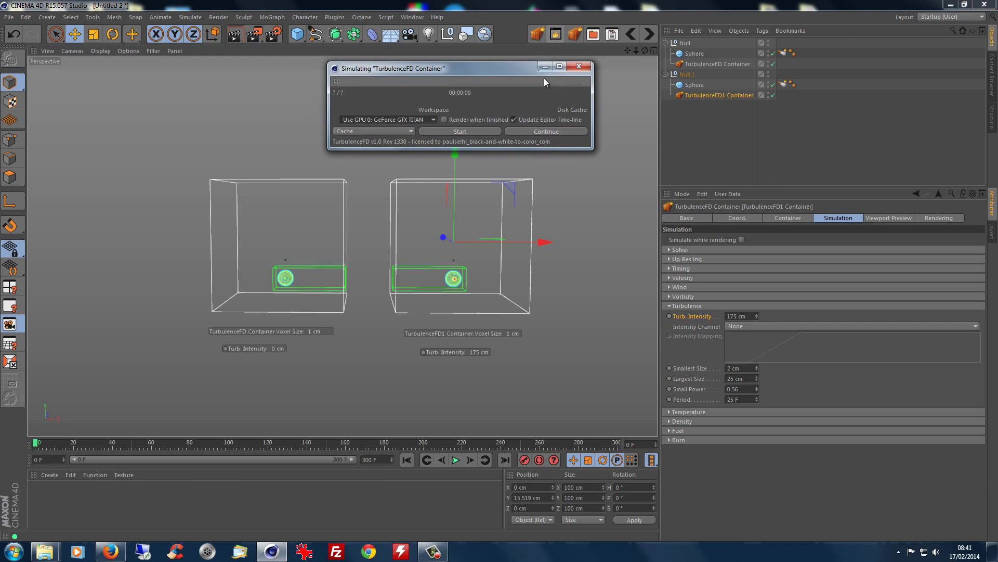
{"action": "left_click", "coordinate": [579, 66]}
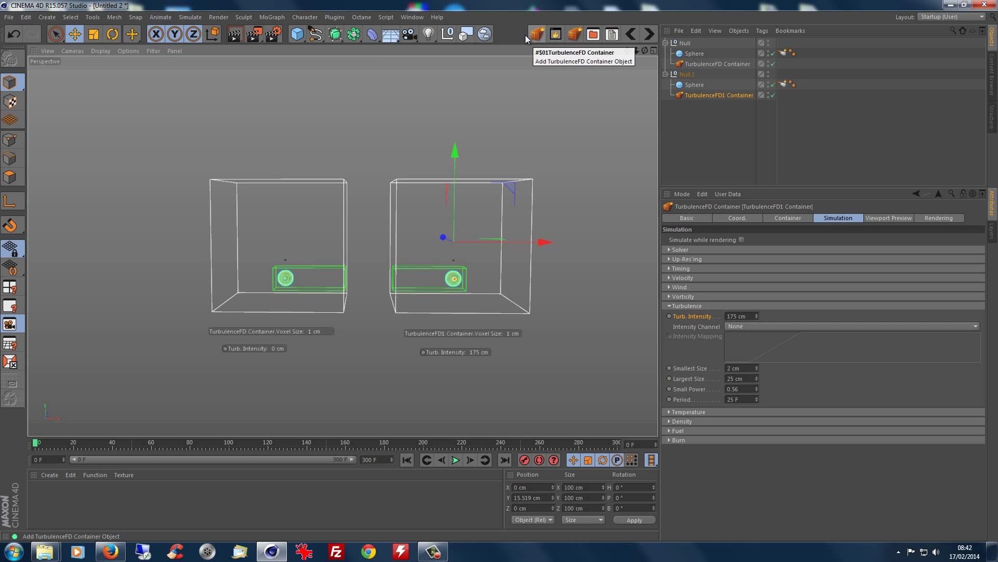
{"action": "left_click", "coordinate": [334, 18]}
{"action": "mouse_move", "coordinate": [363, 88]}
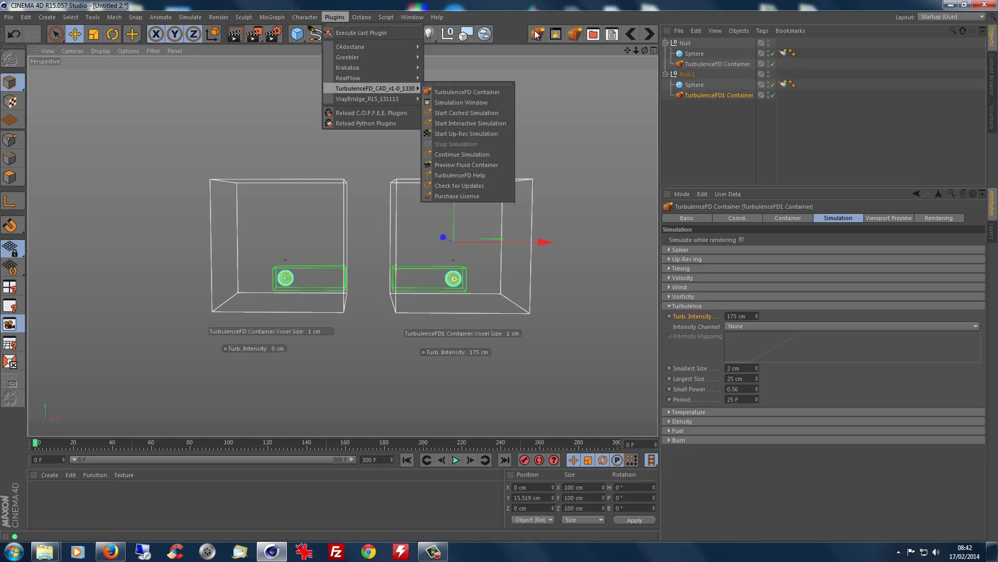
{"action": "left_click", "coordinate": [561, 37]}
{"action": "left_click", "coordinate": [561, 37]}
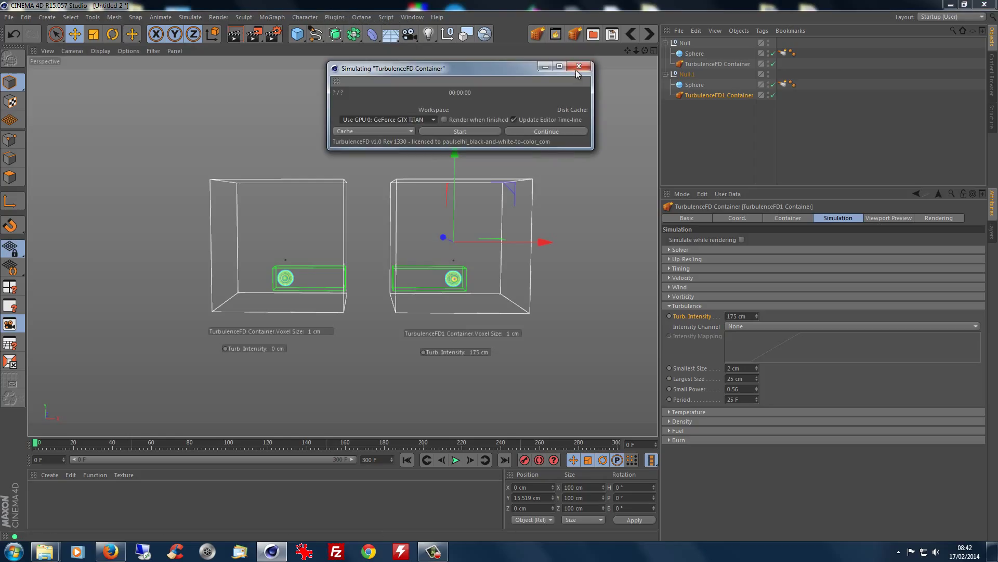
{"action": "left_click", "coordinate": [582, 68]}
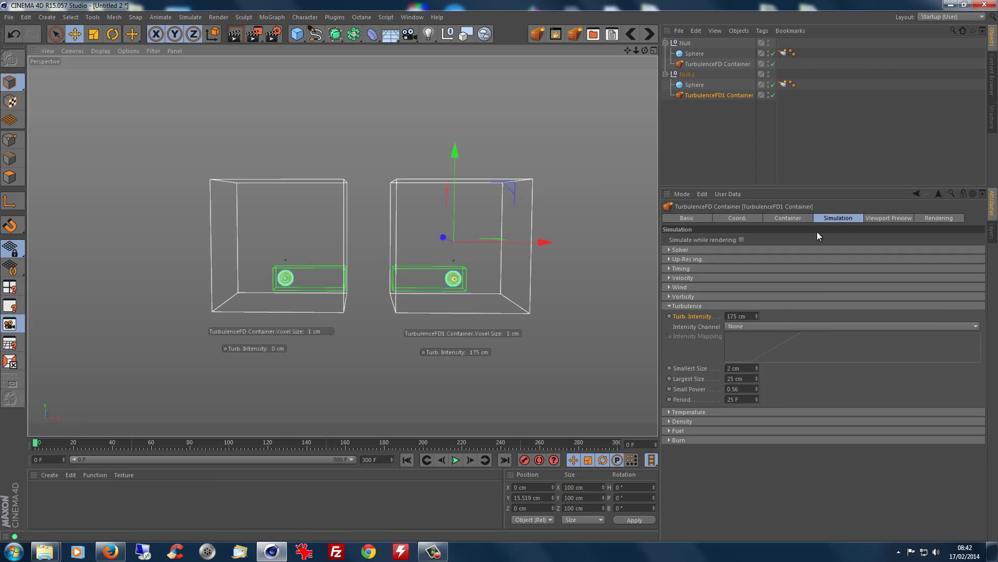
Show the first TurbulenceFD Container's Container tab settings and toggle its enable switch.
{"action": "left_click", "coordinate": [785, 217]}
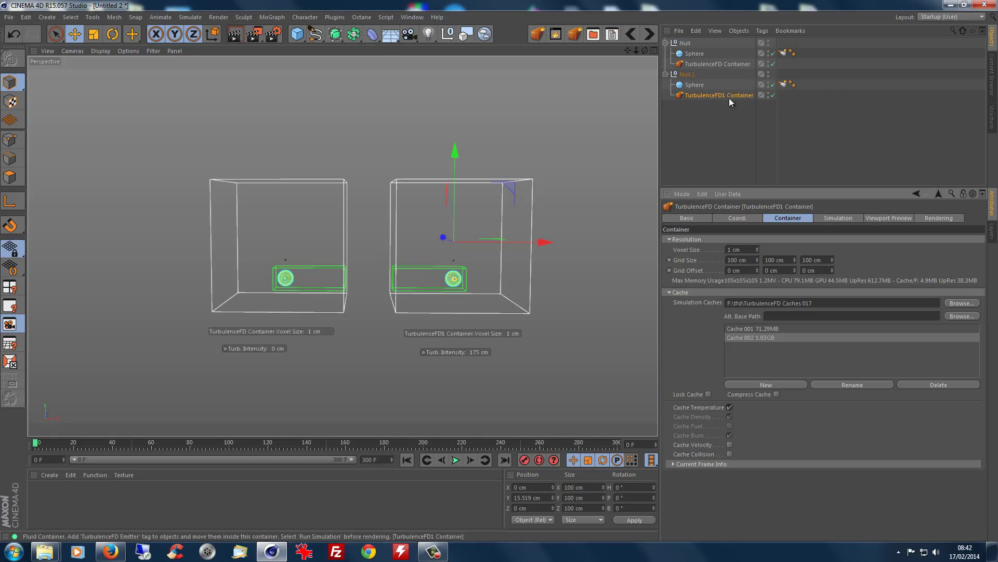
{"action": "left_click", "coordinate": [738, 63]}
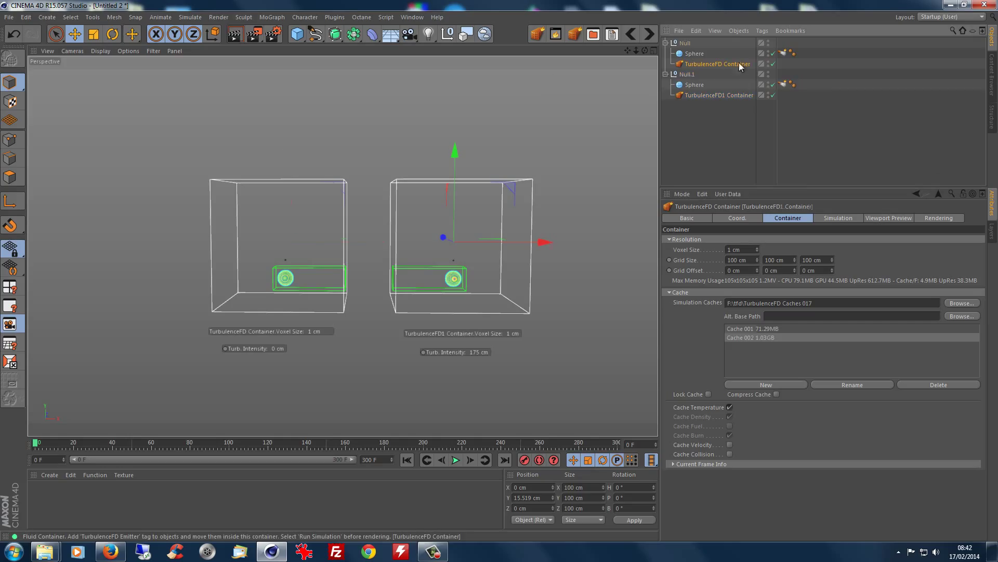
{"action": "left_click", "coordinate": [773, 63]}
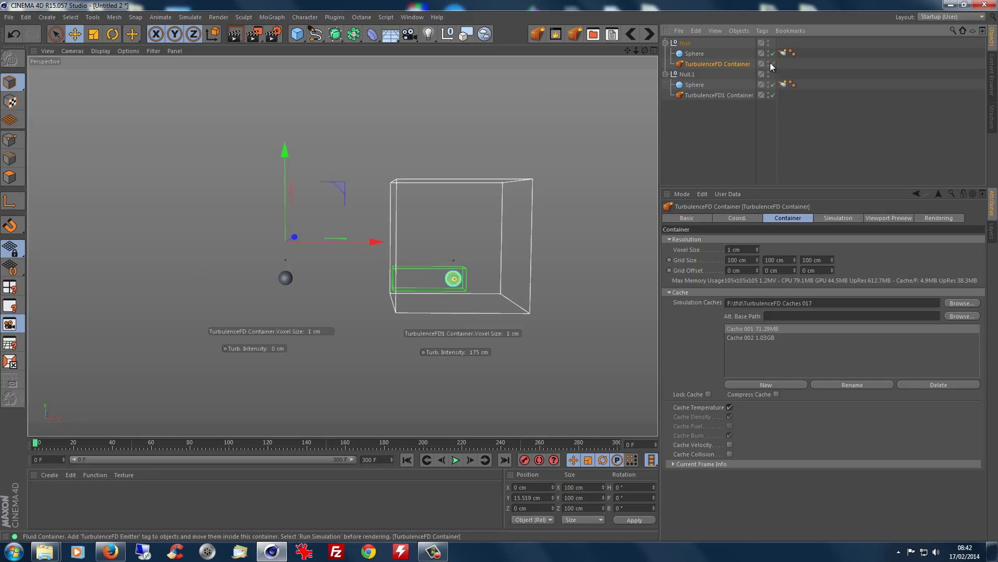
{"action": "left_click", "coordinate": [773, 63]}
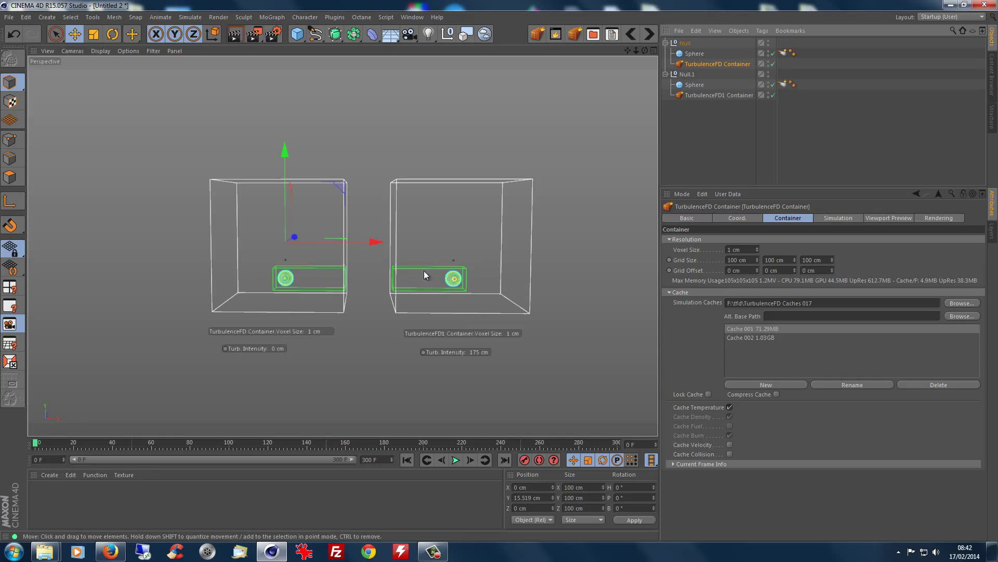